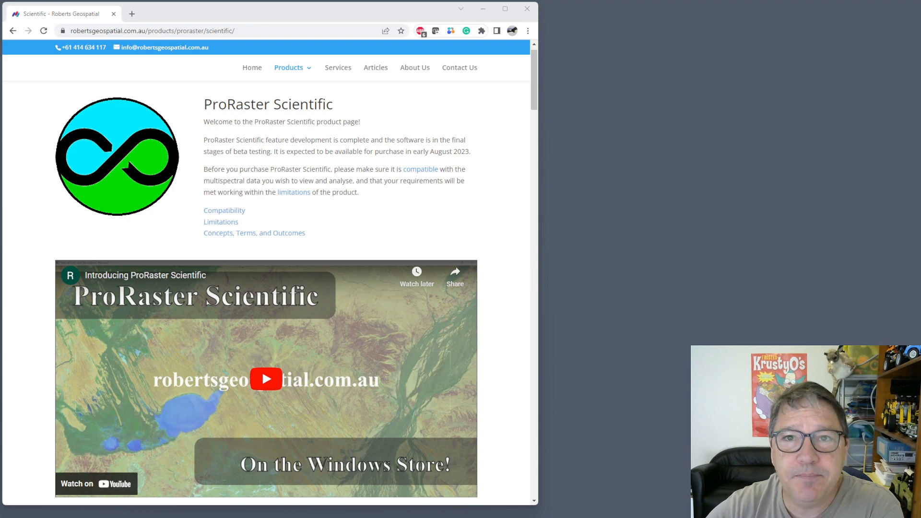
# Step: Browse the multispectral scene database and filter it on the map to the scenes covering the tile on Western Australia's southwest coast
pyautogui.click(483, 9)
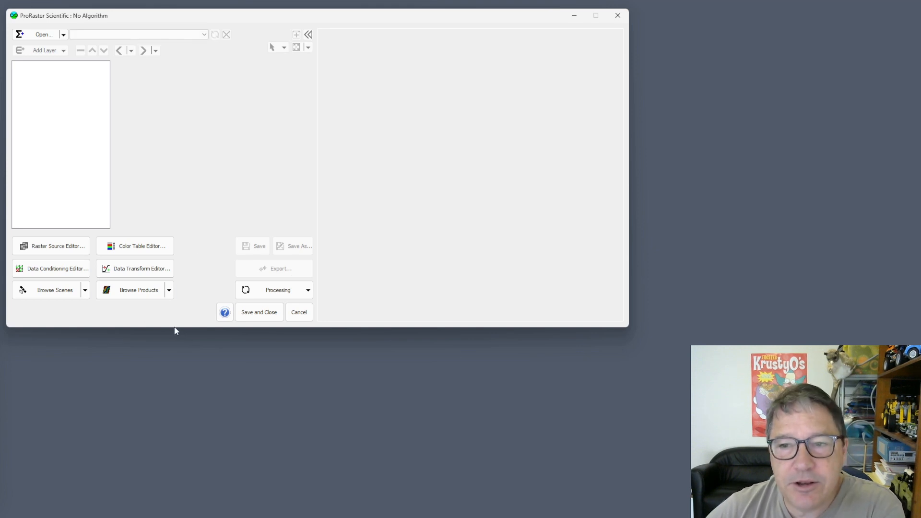
pyautogui.click(53, 293)
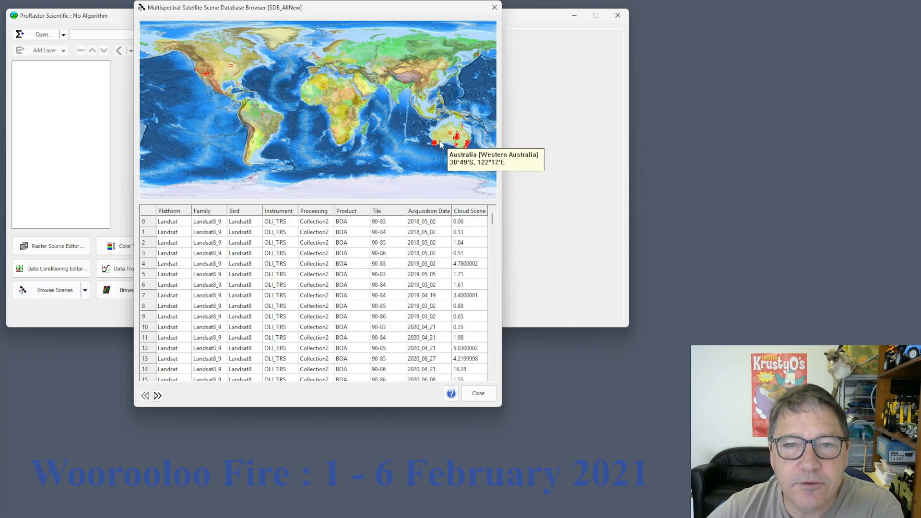
pyautogui.scroll(5, 437, 143)
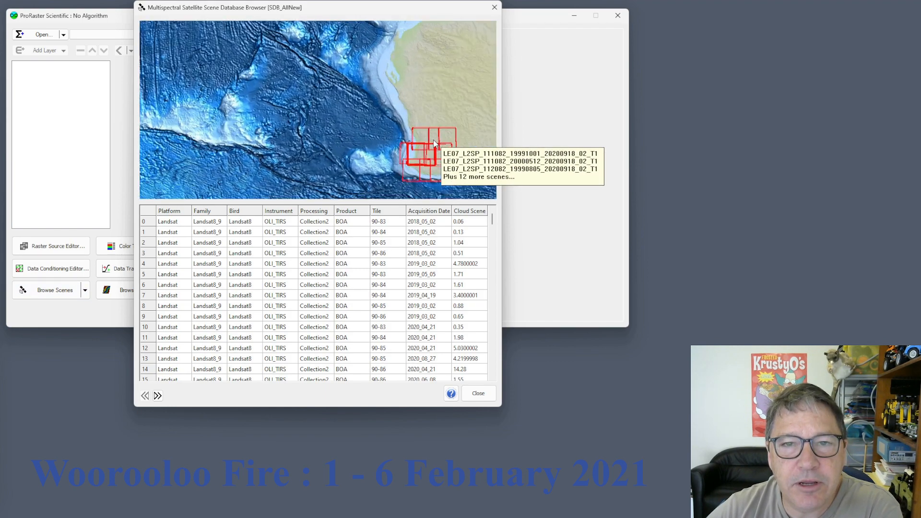
pyautogui.scroll(5, 434, 143)
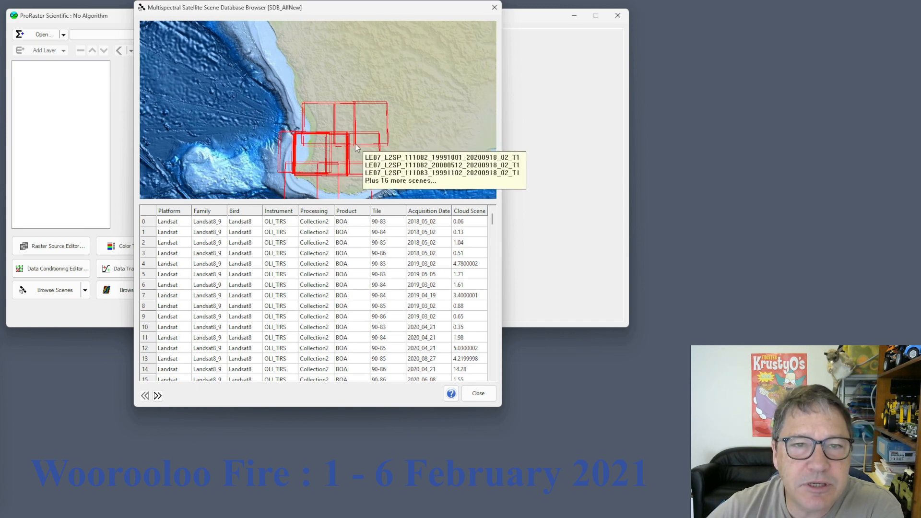
pyautogui.click(320, 118)
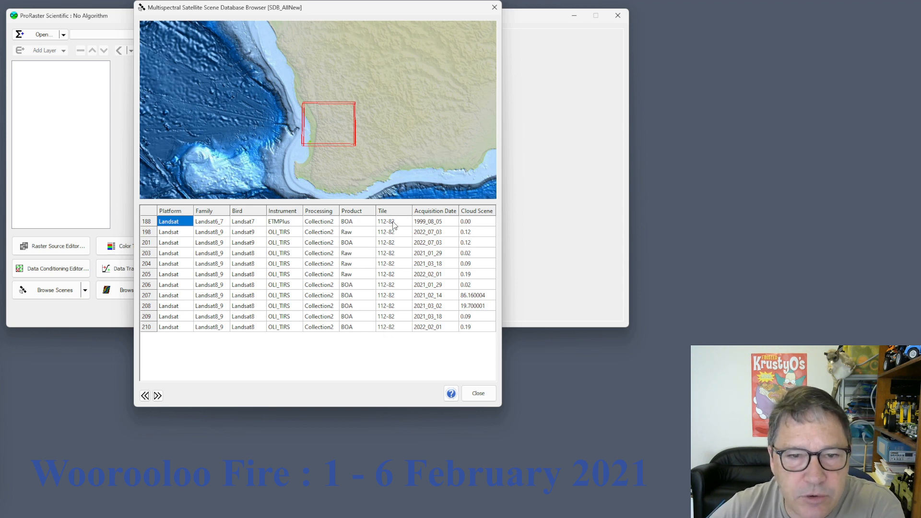
# Step: Narrow the scene list to BOA products from the Landsat8_9 family
pyautogui.click(367, 212)
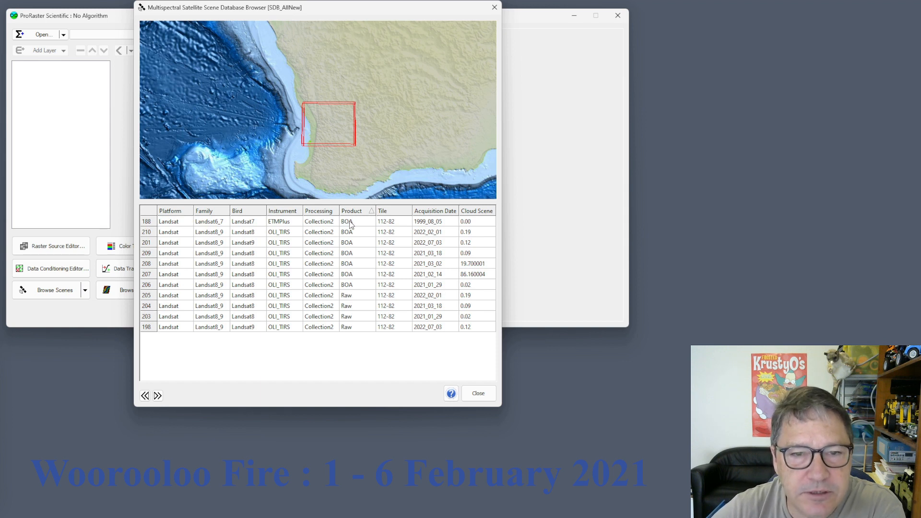
pyautogui.doubleClick(349, 222)
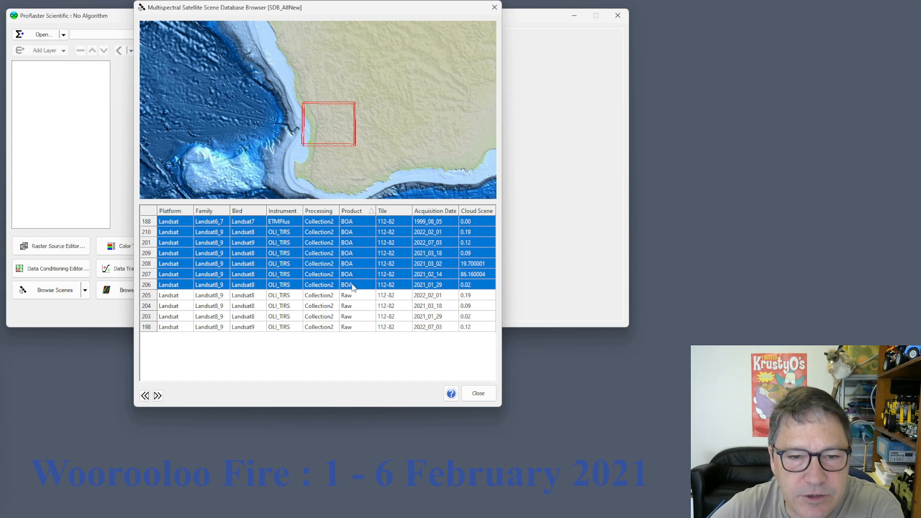
pyautogui.click(158, 395)
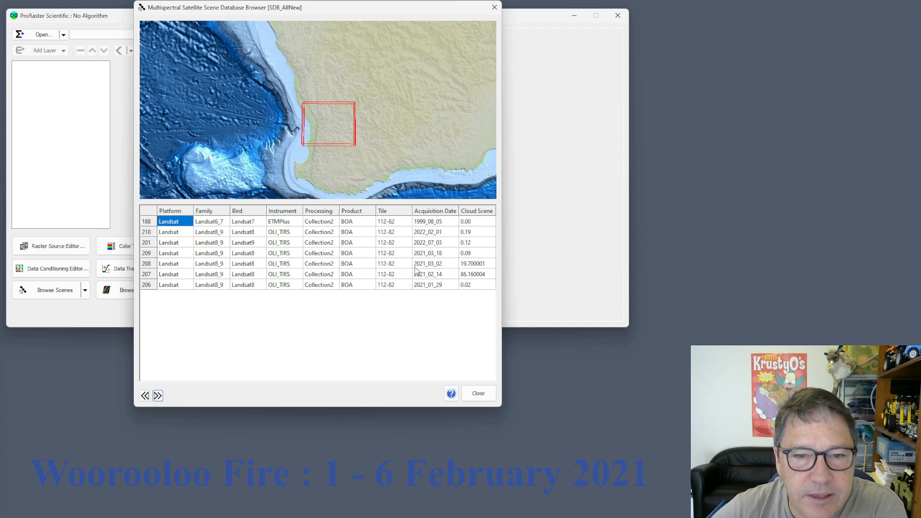
pyautogui.click(214, 212)
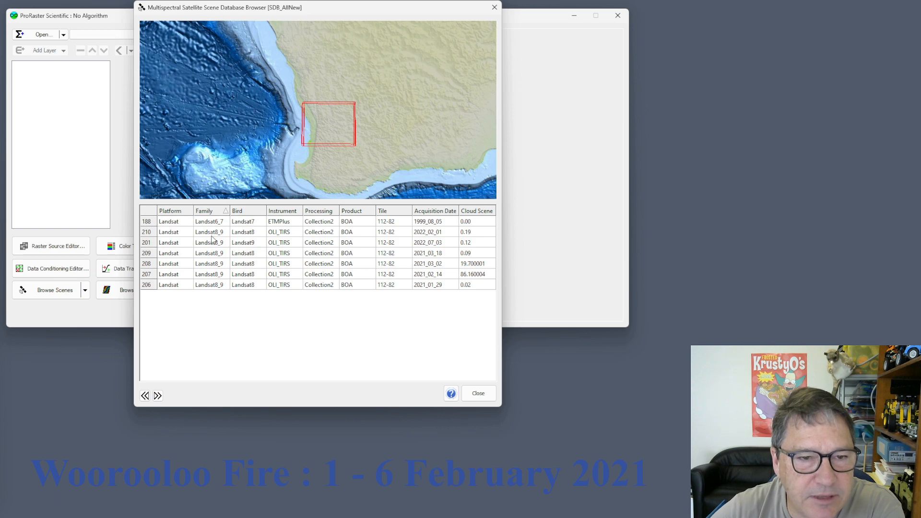
pyautogui.doubleClick(209, 231)
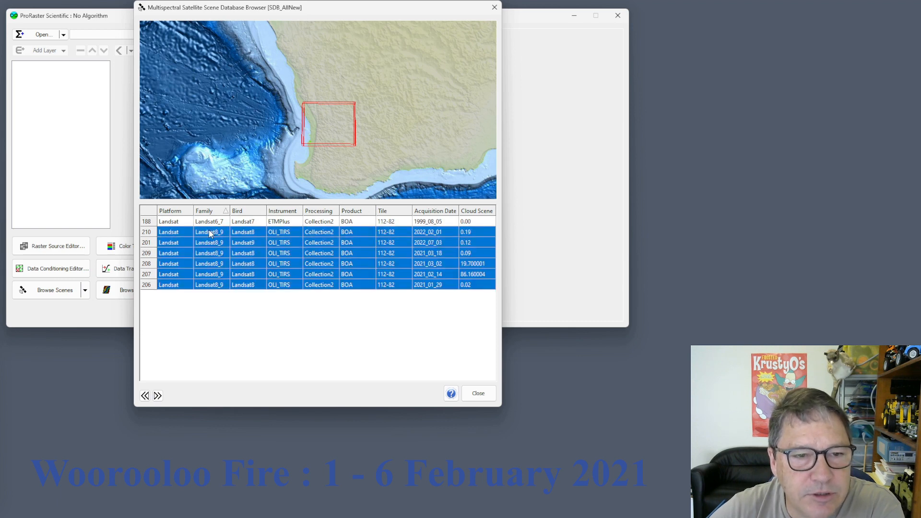
pyautogui.click(158, 398)
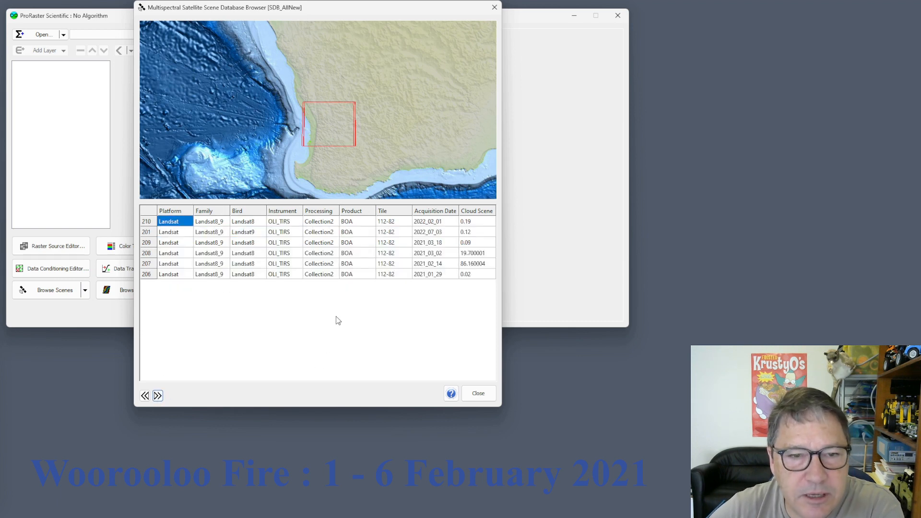
# Step: Sort the scenes by acquisition date and examine each scene's date and cloud cover
pyautogui.click(437, 211)
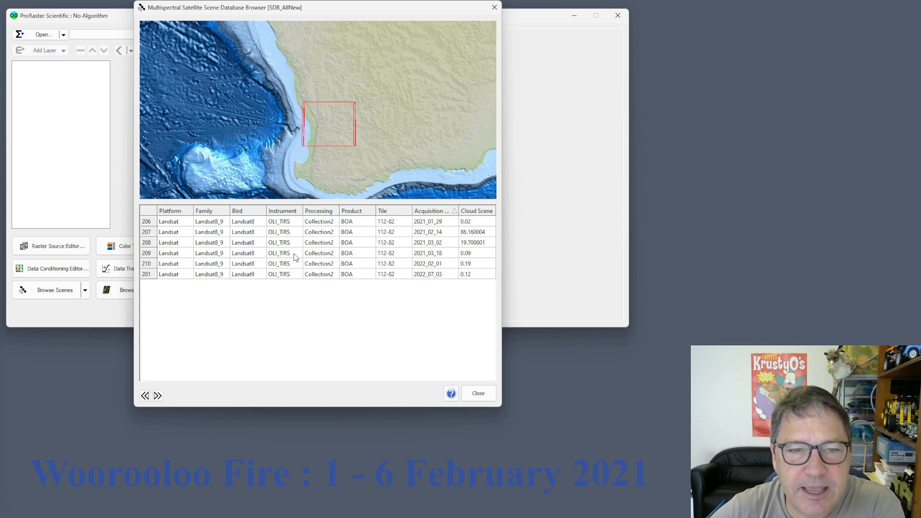
pyautogui.click(436, 224)
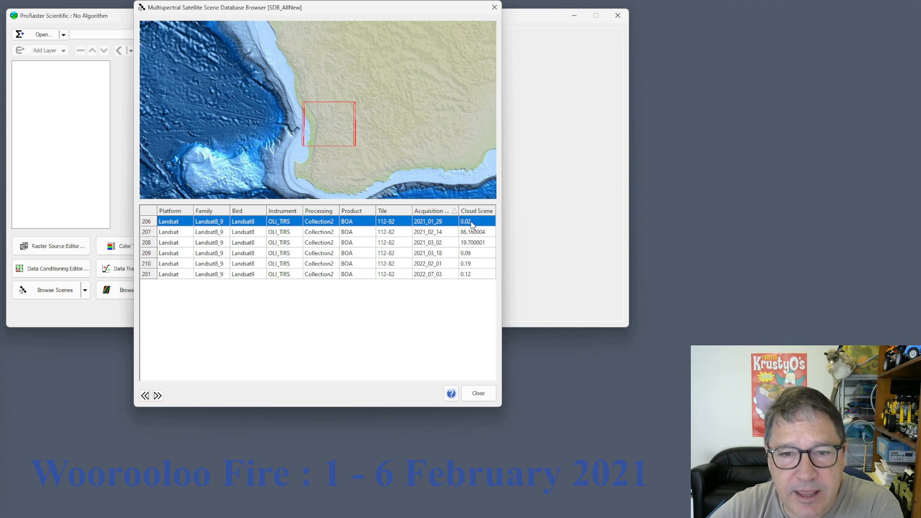
pyautogui.click(443, 234)
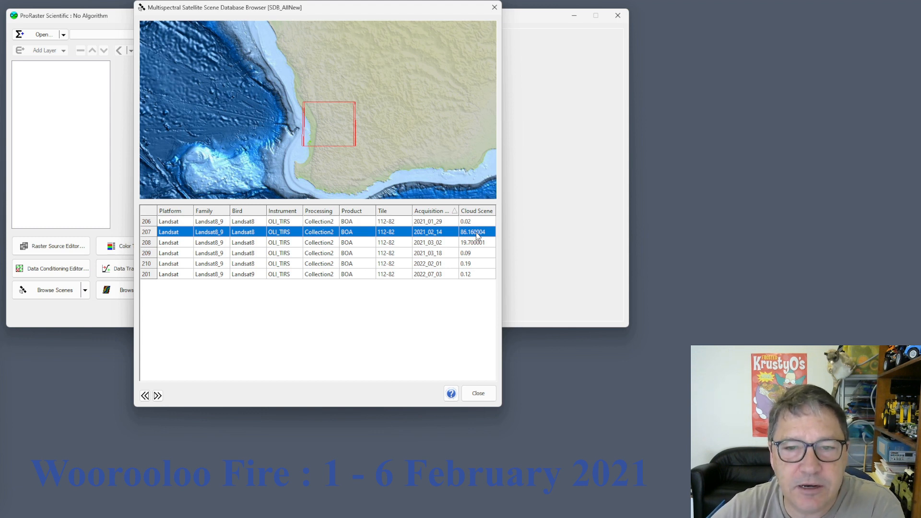
pyautogui.click(440, 243)
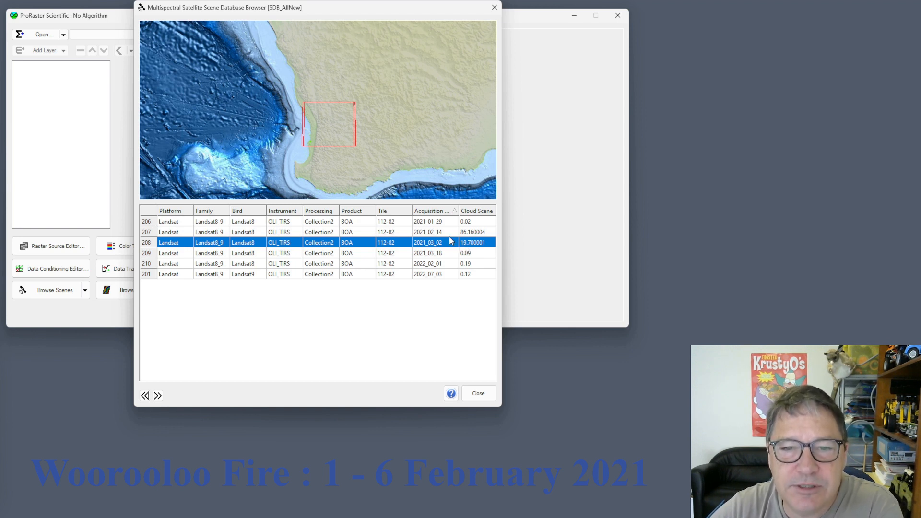
pyautogui.click(445, 256)
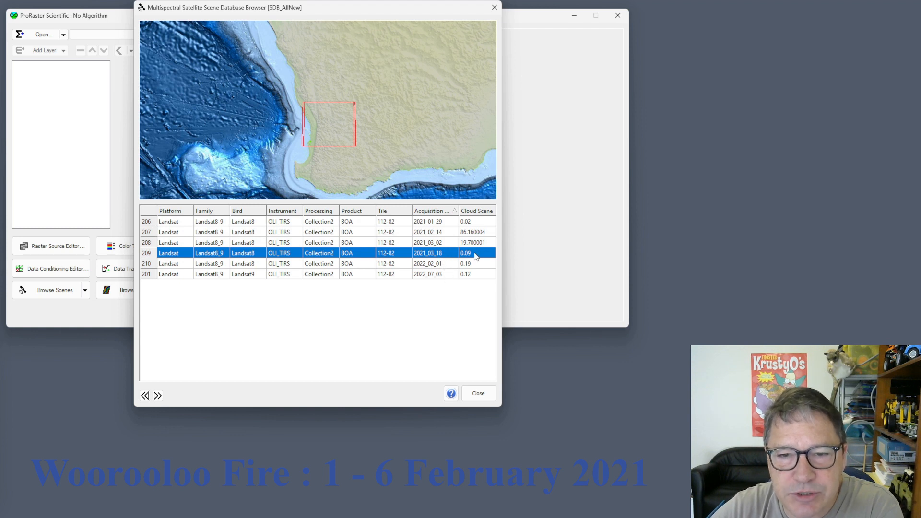
pyautogui.click(442, 267)
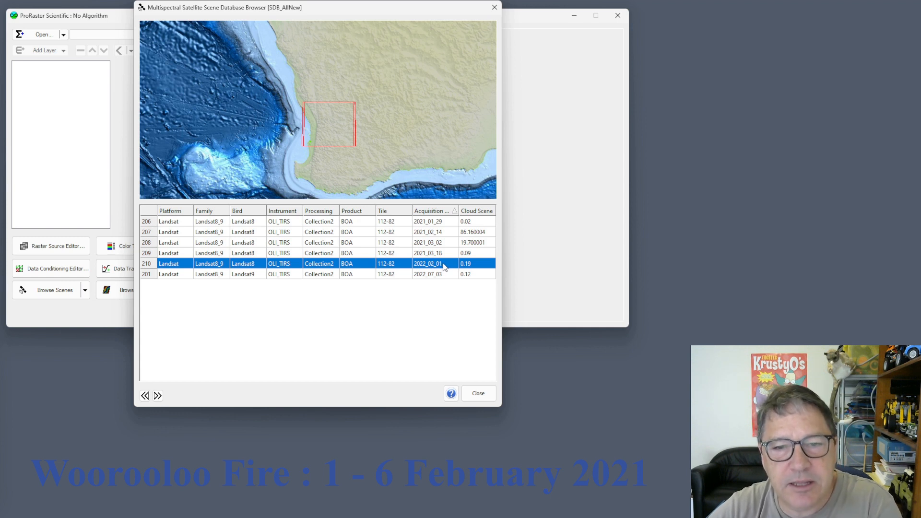
pyautogui.click(443, 275)
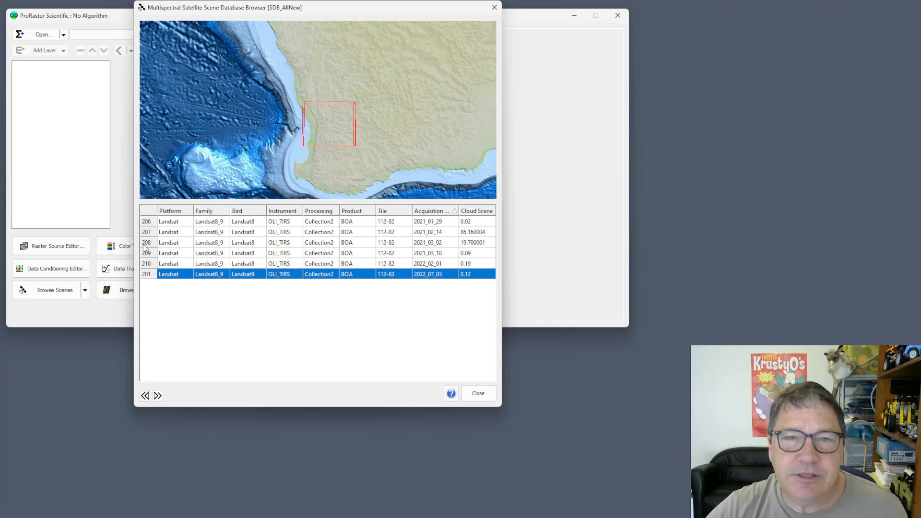
# Step: Create a scene sequence product from all listed scenes in the PDB_Woorooloo.msspdb product database
pyautogui.click(147, 222)
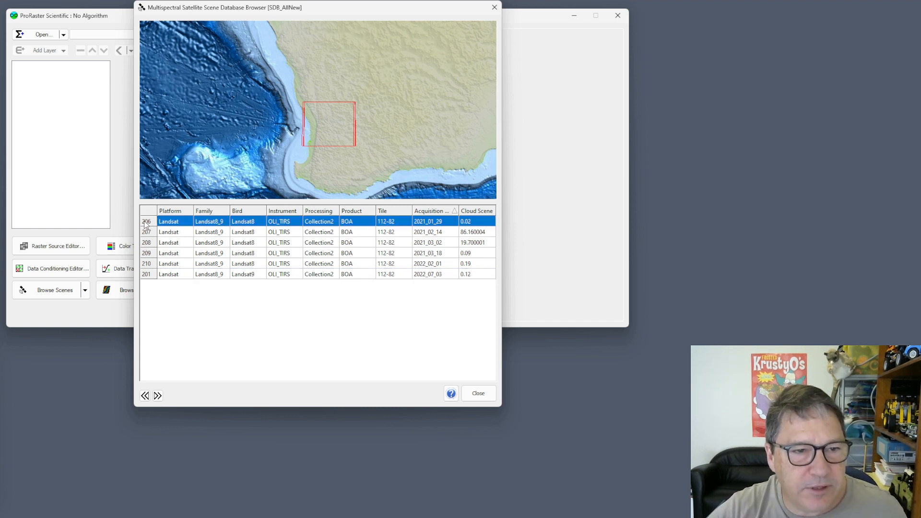
pyautogui.keyDown('shift'); pyautogui.click(146, 274); pyautogui.keyUp('shift')
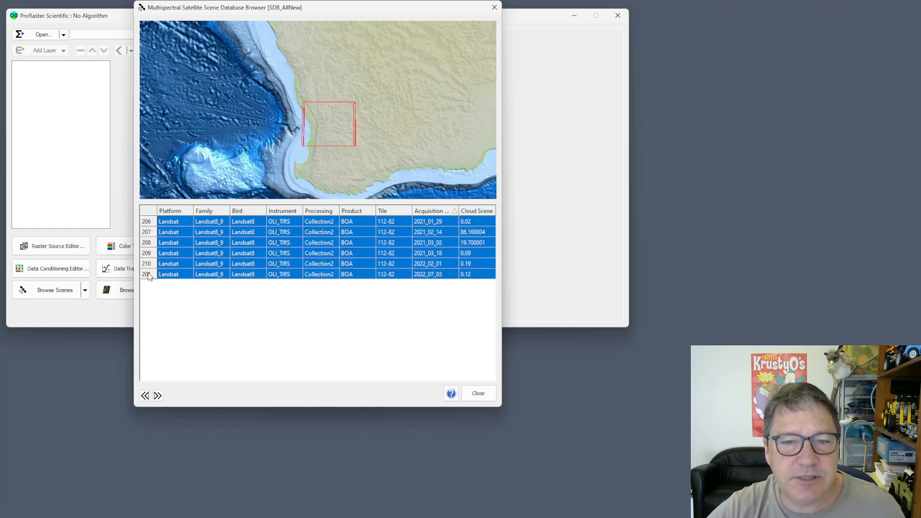
pyautogui.rightClick(148, 276)
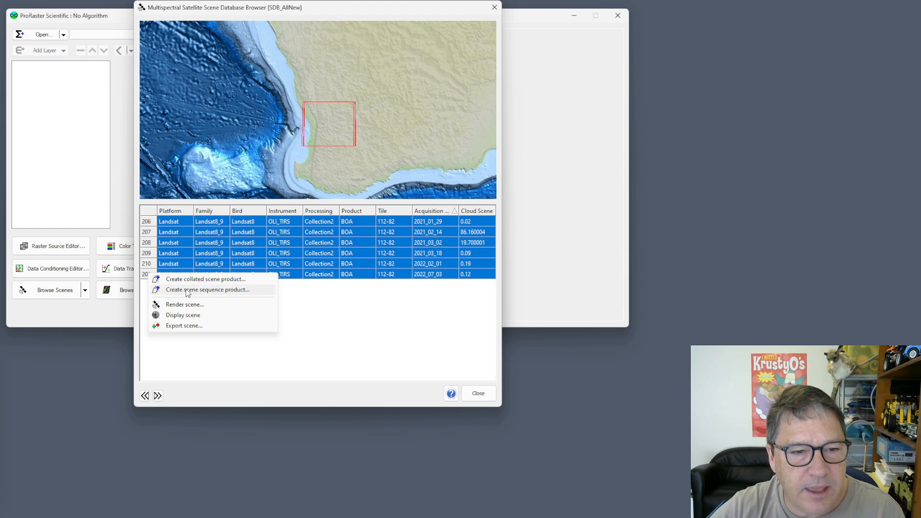
pyautogui.click(218, 293)
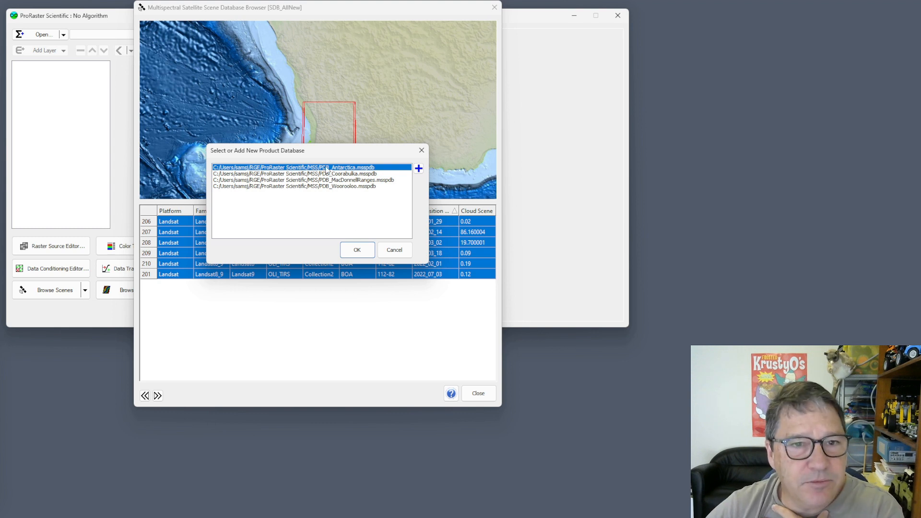
pyautogui.click(327, 188)
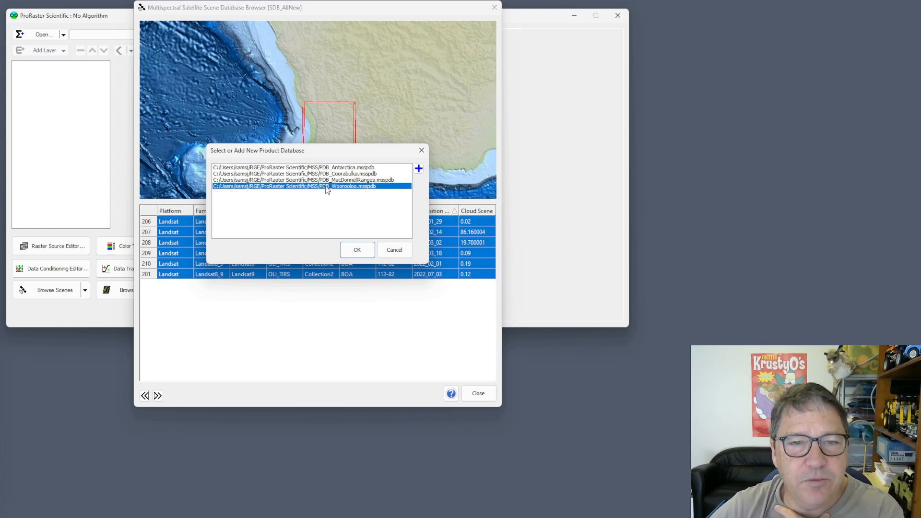
pyautogui.click(358, 251)
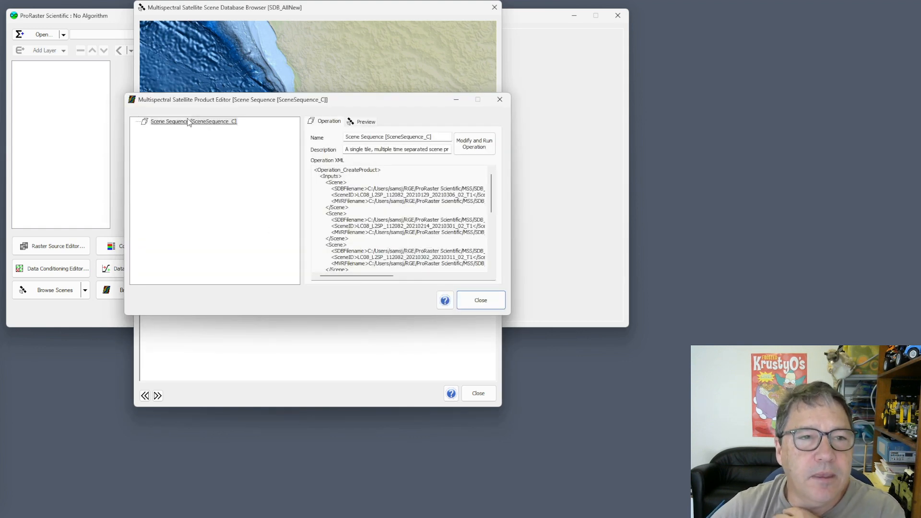
# Step: Rename the scene sequence product as "Woorooloo Fire Series [SceneSequence_C]"
pyautogui.click(433, 135)
pyautogui.press('Home')
pyautogui.hotkey('ctrl', 'shift', 'Right')
pyautogui.hotkey('ctrl', 'shift', 'Right')
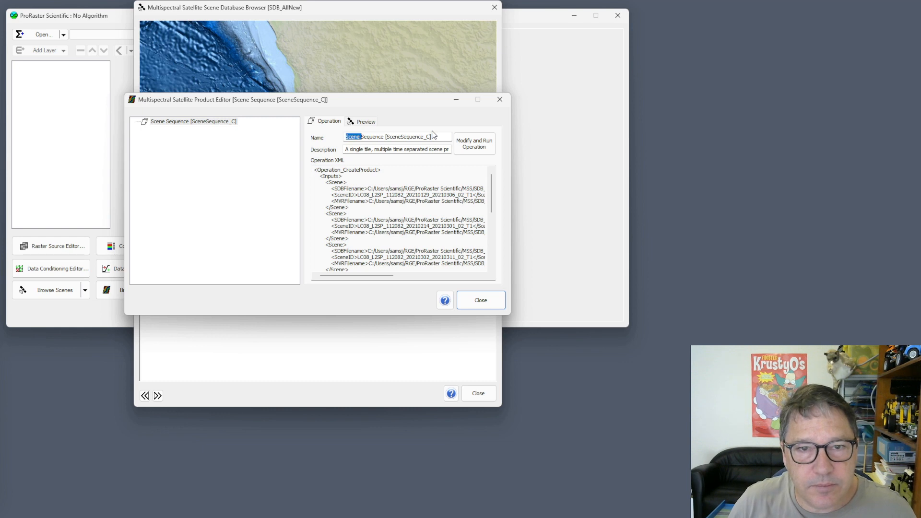
pyautogui.write('Woorooloo ')
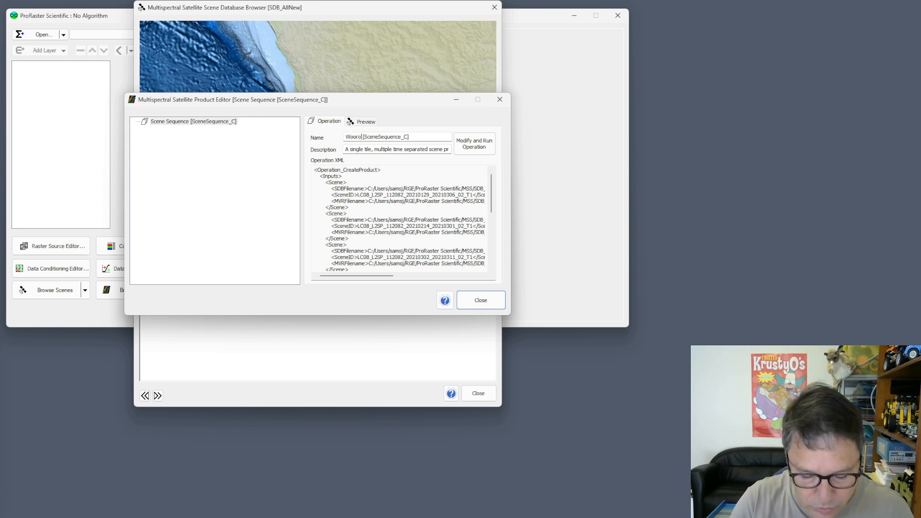
pyautogui.write('Fire ')
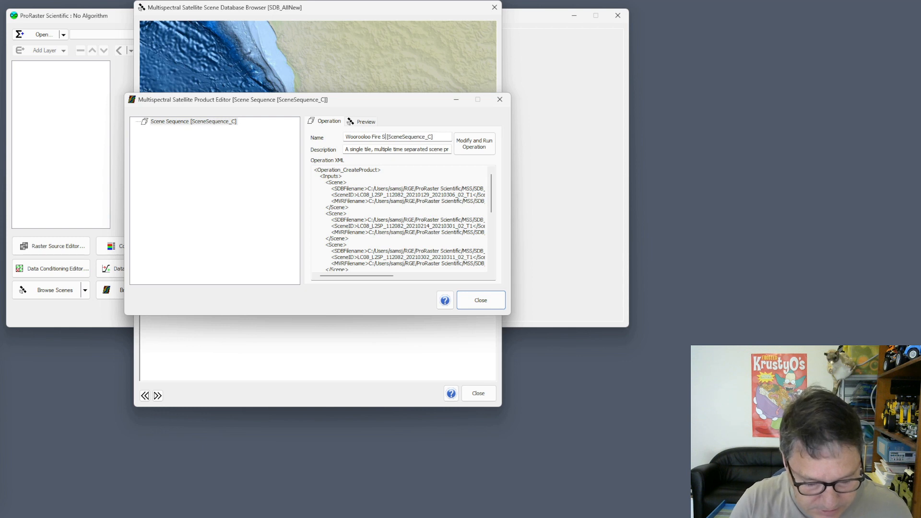
pyautogui.write('Series')
pyautogui.press('Tab')
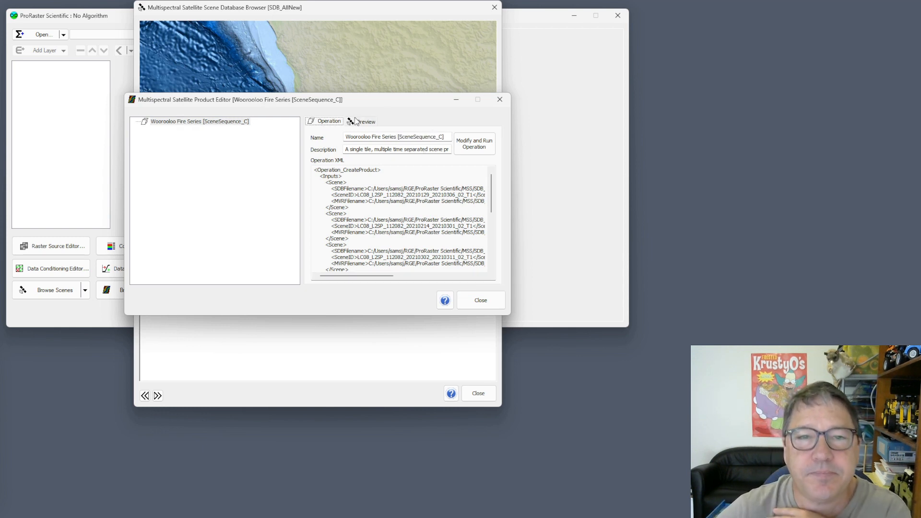
# Step: Preview the Woorooloo Fire Series product's imagery and return to its operation details
pyautogui.moveTo(358, 99); pyautogui.dragTo(384, 108)
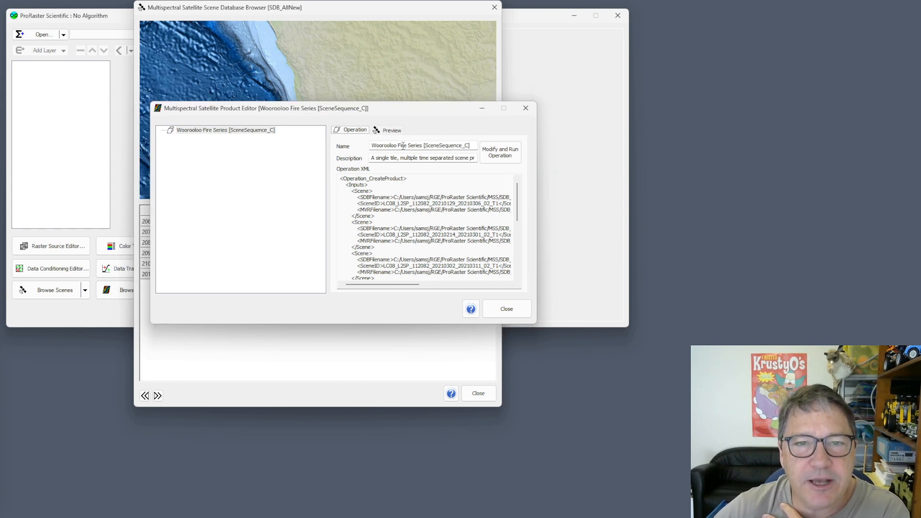
pyautogui.click(387, 133)
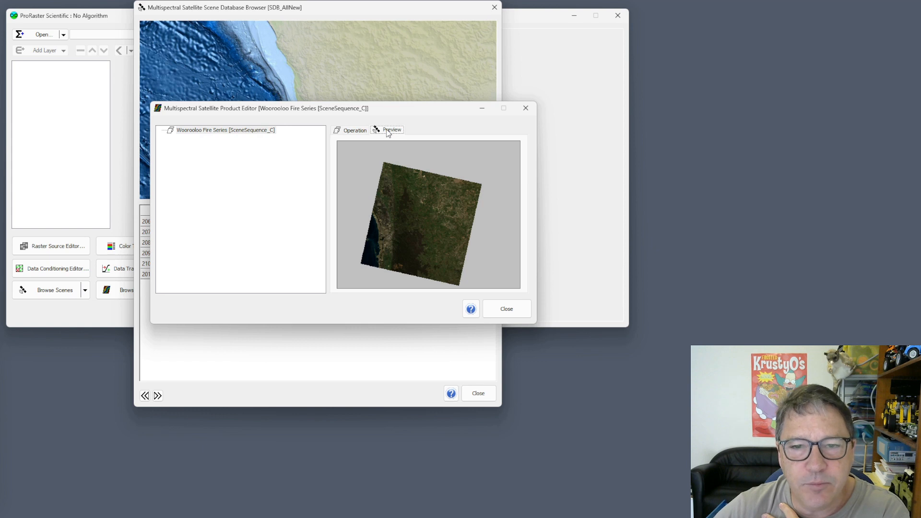
pyautogui.click(356, 133)
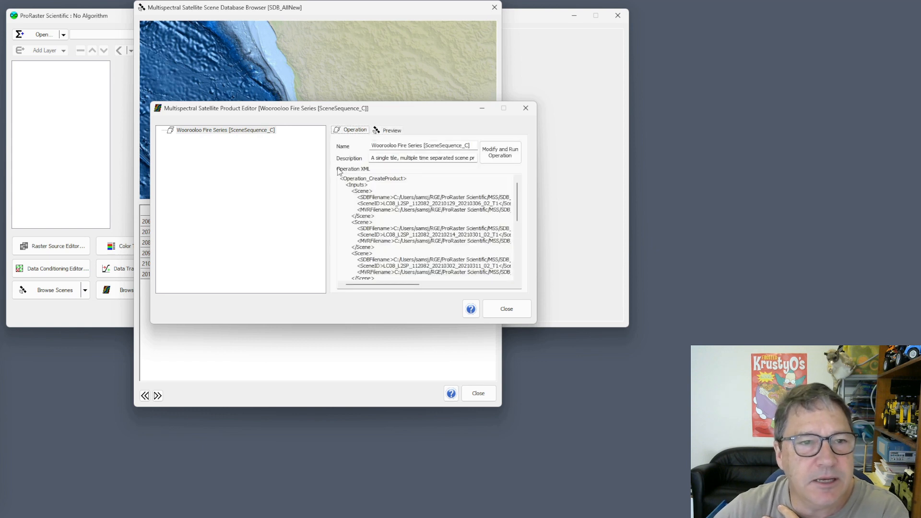
# Step: Create a render algorithm from the Woorooloo Fire Series product with BOA Reflectance as spectral target and the Fire Scar band combination
pyautogui.click(211, 131)
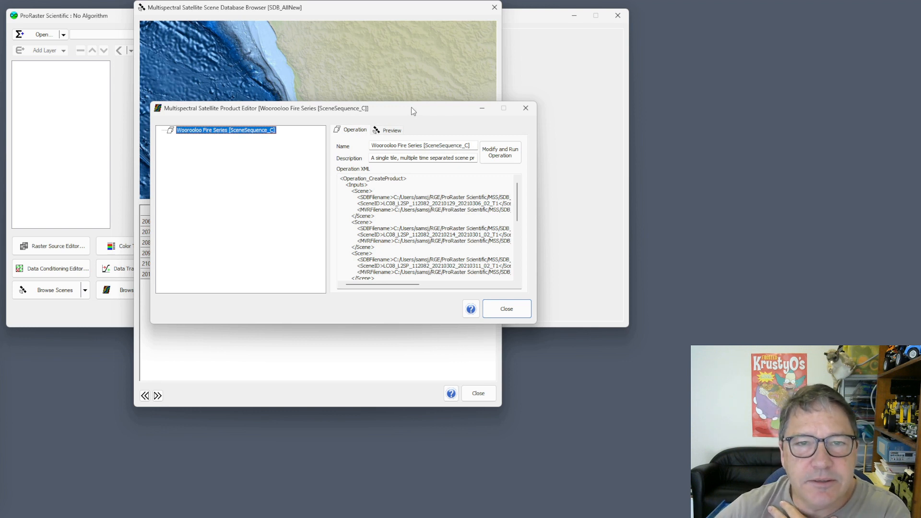
pyautogui.moveTo(410, 108); pyautogui.dragTo(439, 116)
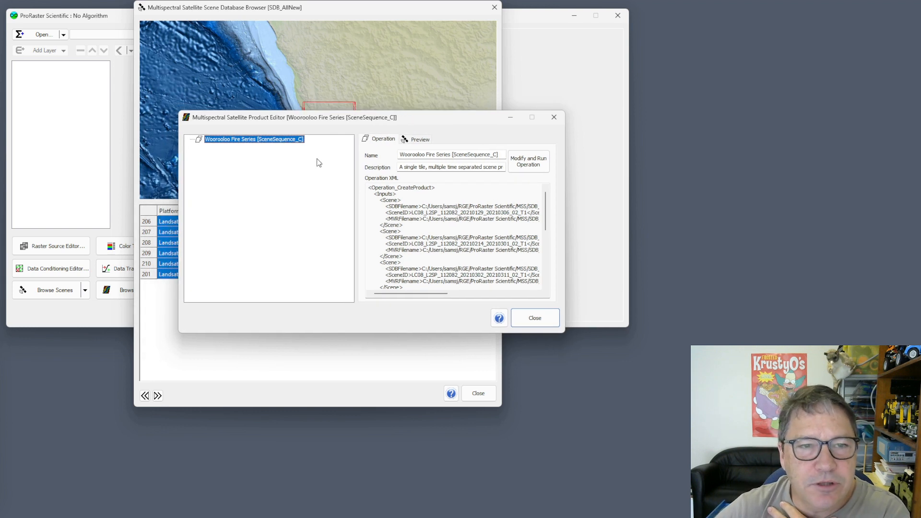
pyautogui.rightClick(242, 141)
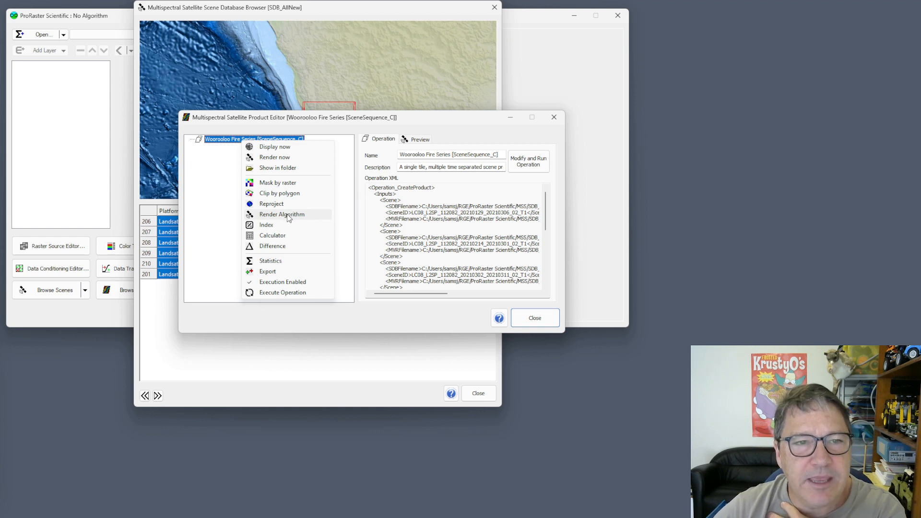
pyautogui.click(289, 217)
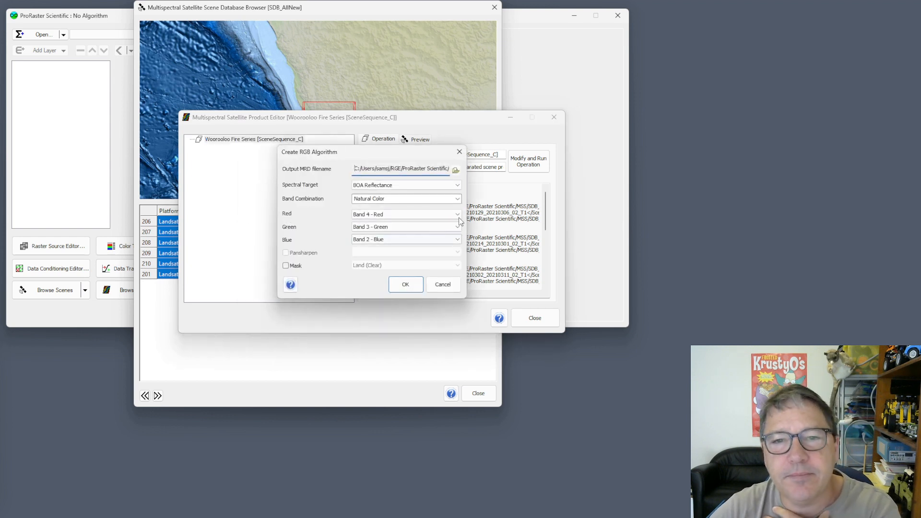
pyautogui.click(458, 186)
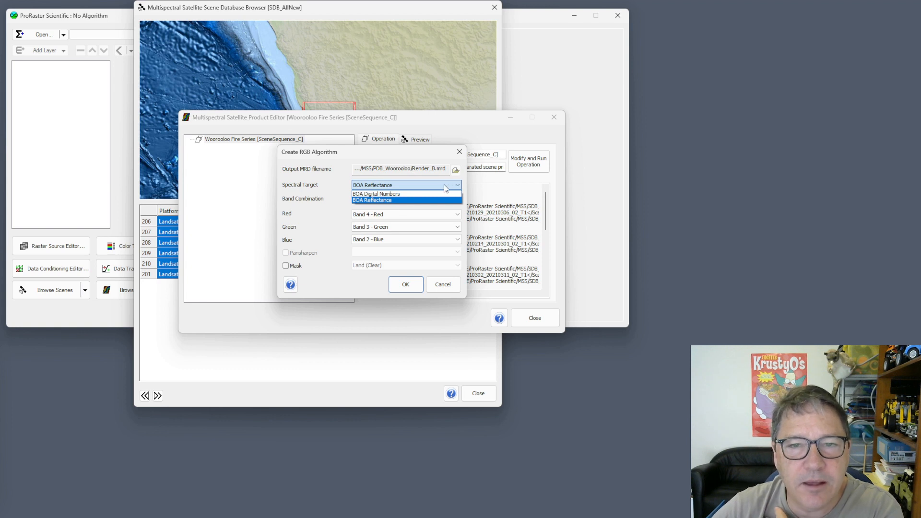
pyautogui.click(397, 201)
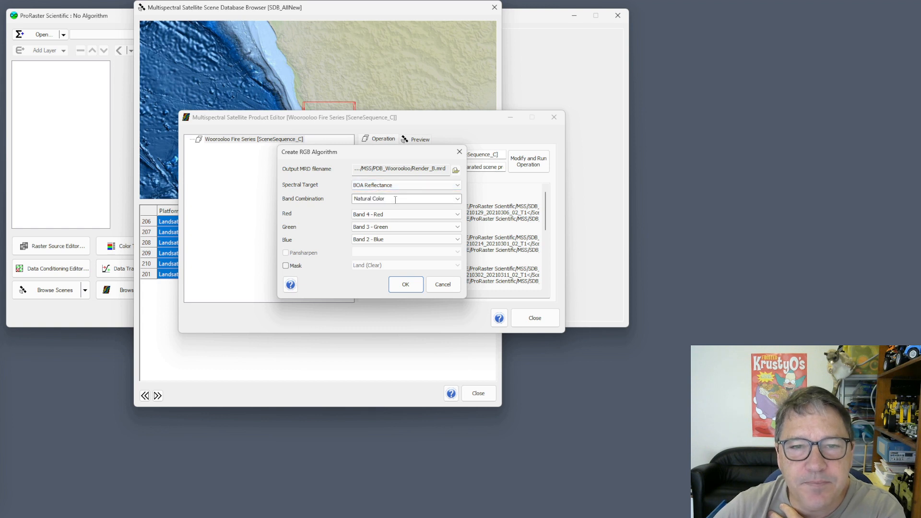
pyautogui.click(458, 199)
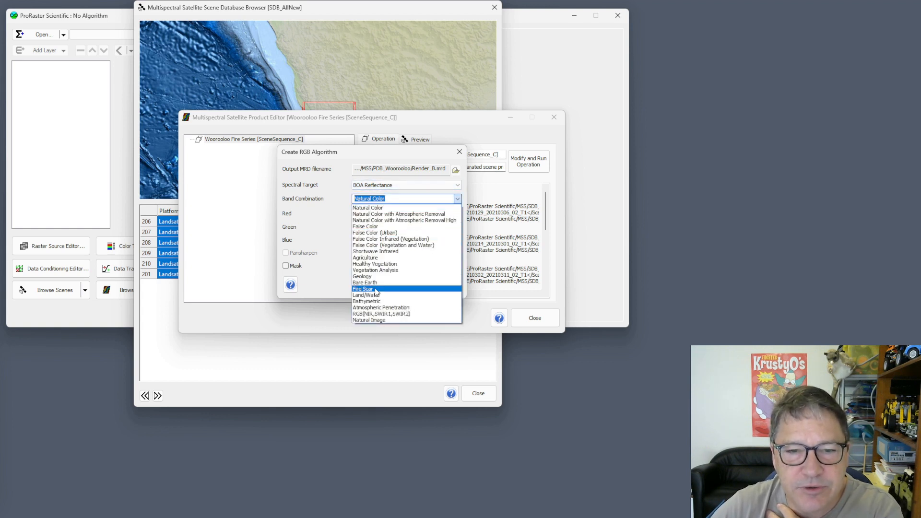
pyautogui.click(375, 289)
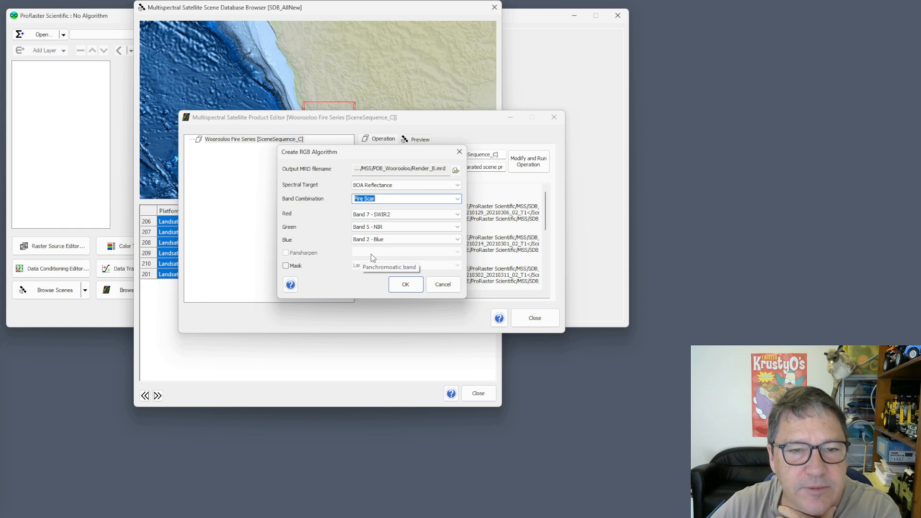
pyautogui.click(406, 285)
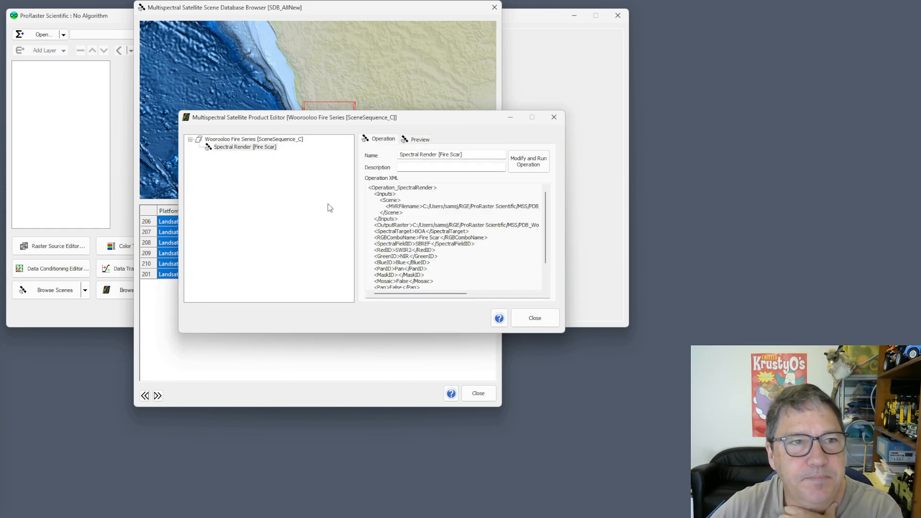
# Step: Open the Spectral Render [Fire Scar] product in ProRaster, with the main window moved clear of the product editor
pyautogui.click(120, 14)
pyautogui.moveTo(424, 23); pyautogui.dragTo(433, 157)
pyautogui.click(382, 118)
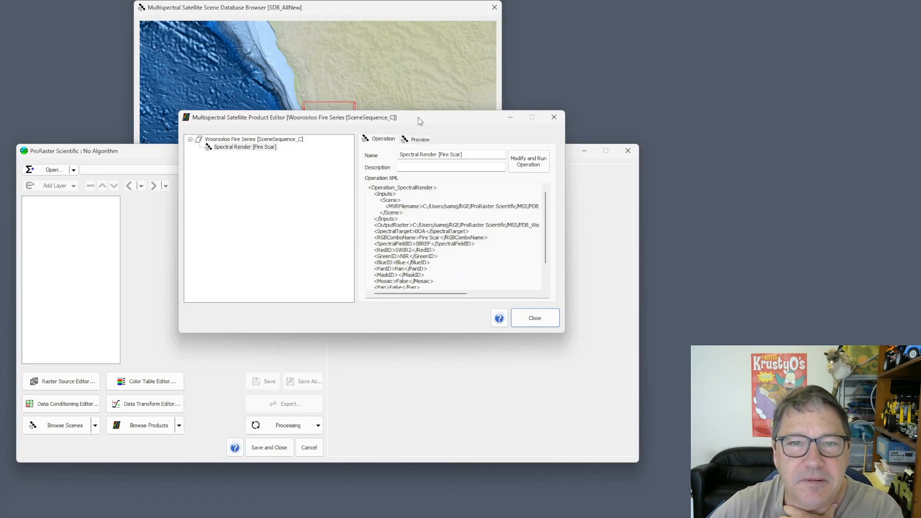
pyautogui.rightClick(235, 148)
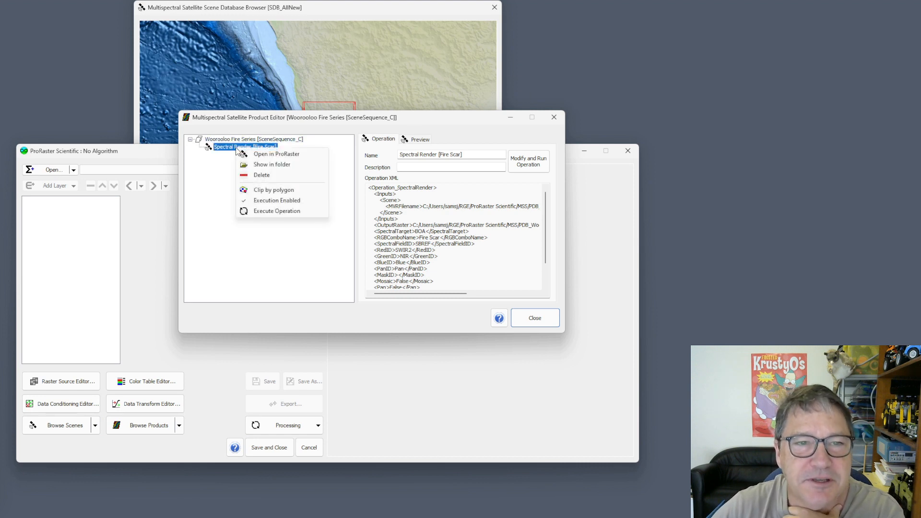
pyautogui.click(268, 155)
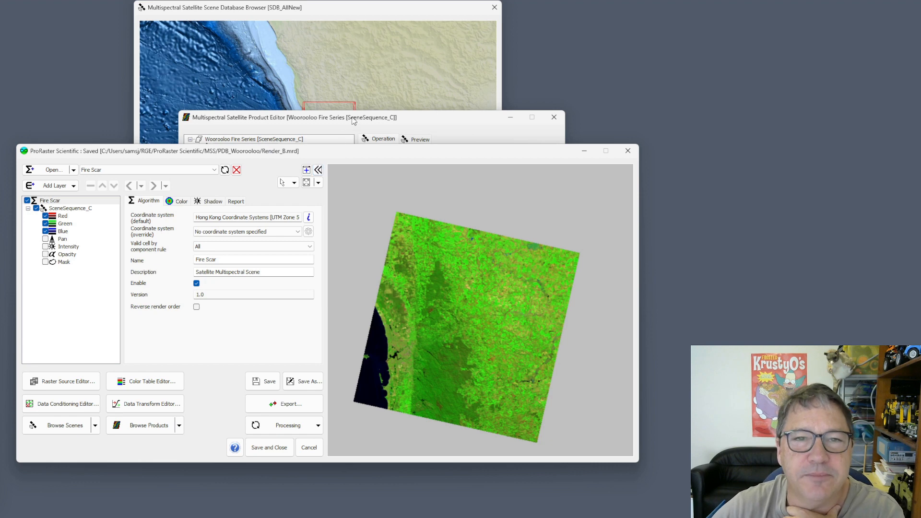
# Step: Move the product editor and main window apart and close the Multispectral Satellite Scene Database Browser
pyautogui.moveTo(422, 116); pyautogui.dragTo(645, 54)
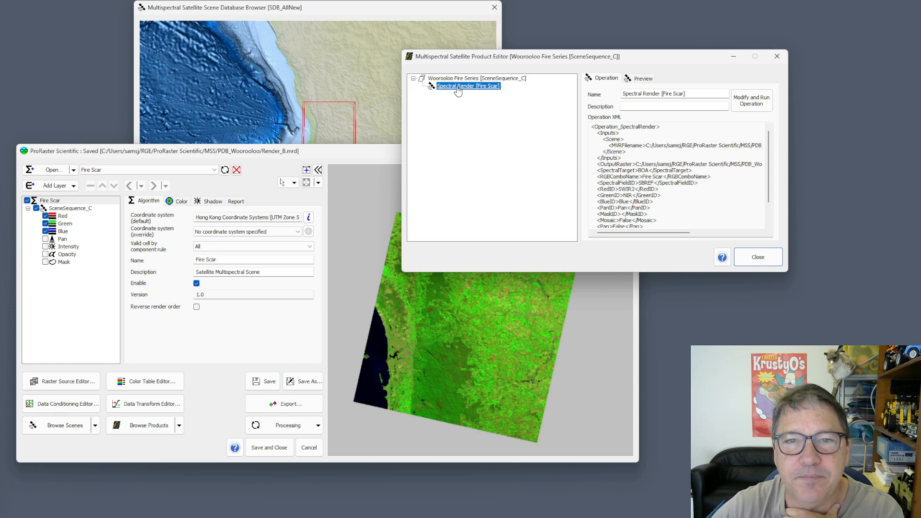
pyautogui.moveTo(321, 150); pyautogui.dragTo(334, 84)
pyautogui.click(498, 9)
pyautogui.click(494, 7)
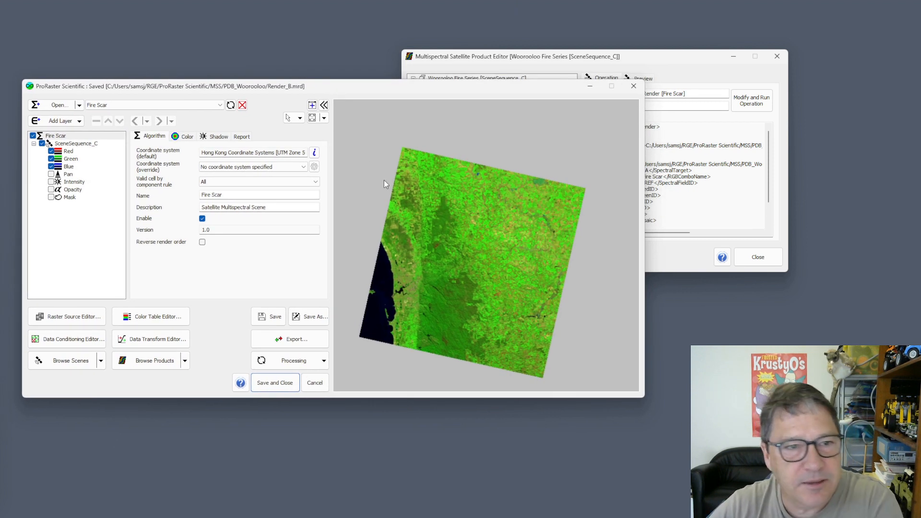
# Step: Set both the first and last time of the Red component's time range to January-29-2021 02:05:36
pyautogui.click(72, 152)
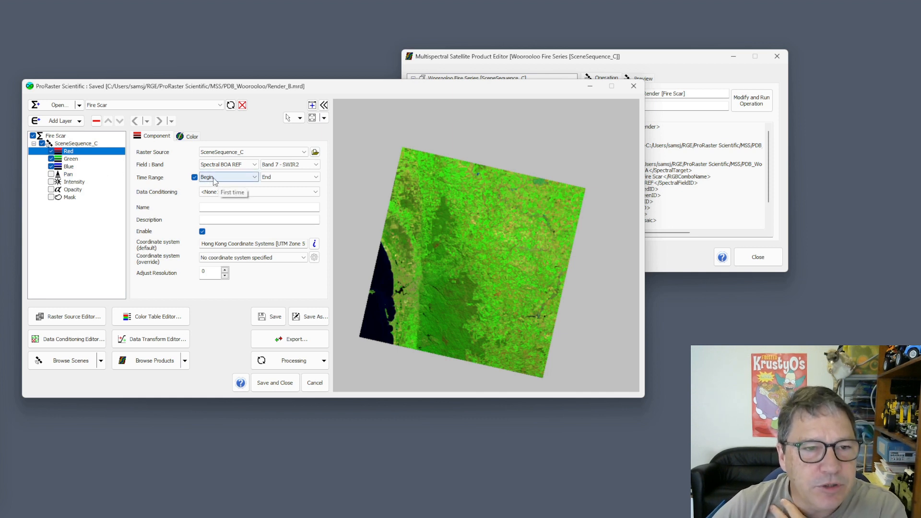
pyautogui.click(241, 180)
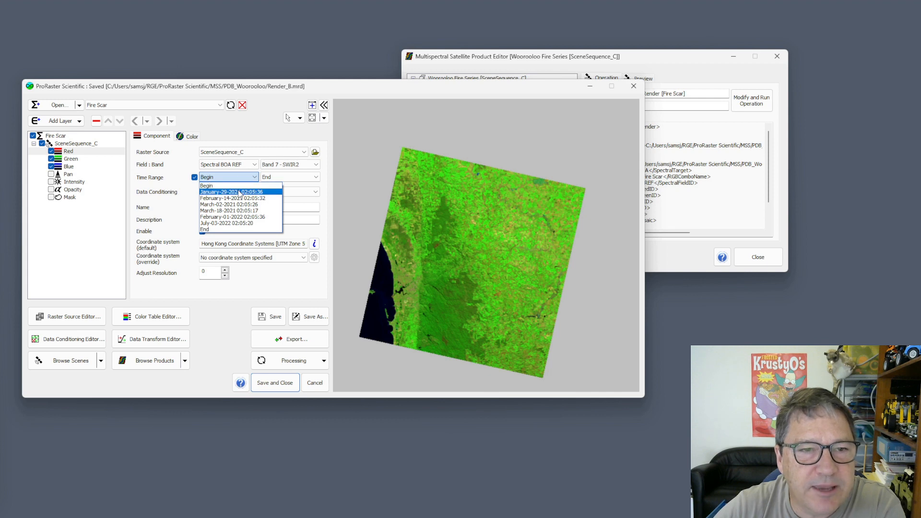
pyautogui.click(240, 192)
pyautogui.click(290, 178)
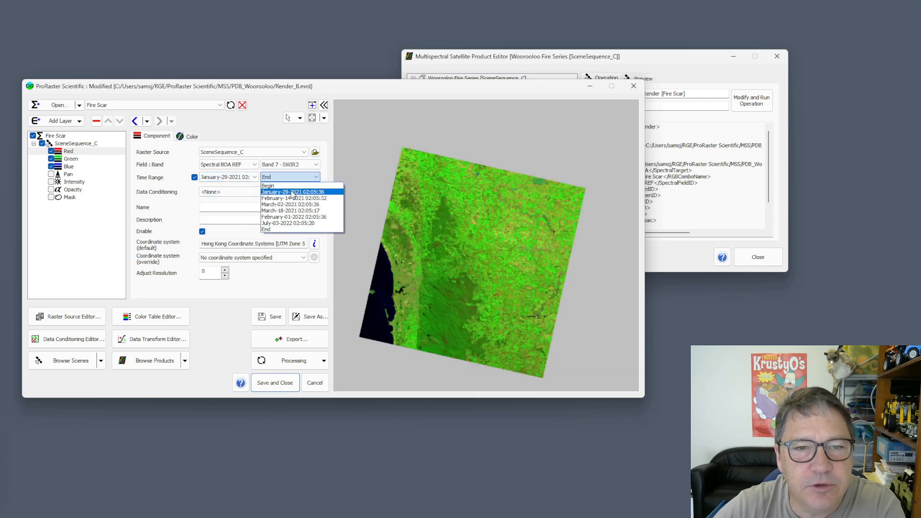
pyautogui.click(292, 192)
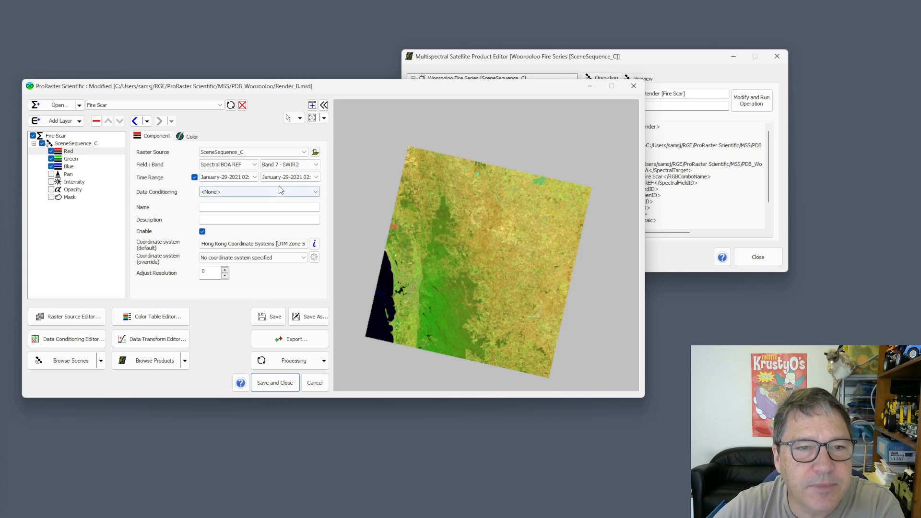
# Step: Advance the Red component's time range through February-14-2021 to March-02-2021 and examine the fire scar
pyautogui.click(226, 180)
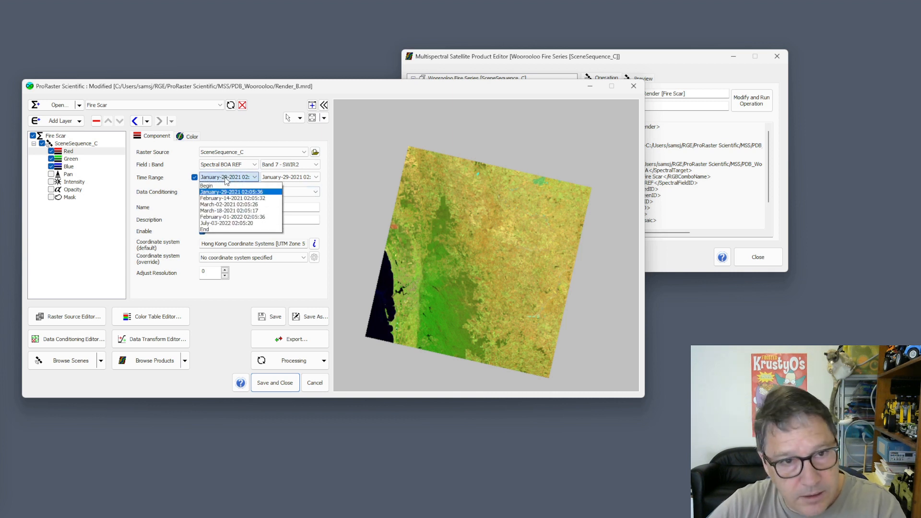
pyautogui.click(226, 181)
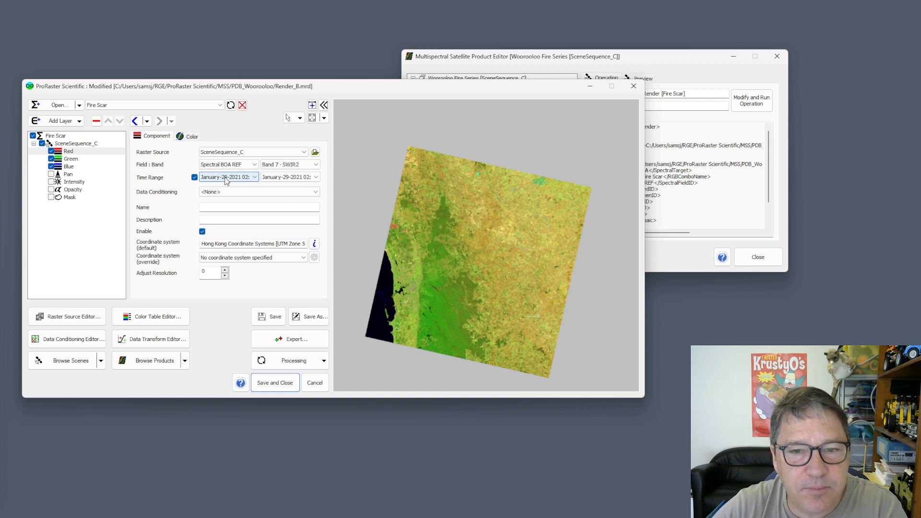
pyautogui.scroll(-1, 226, 181)
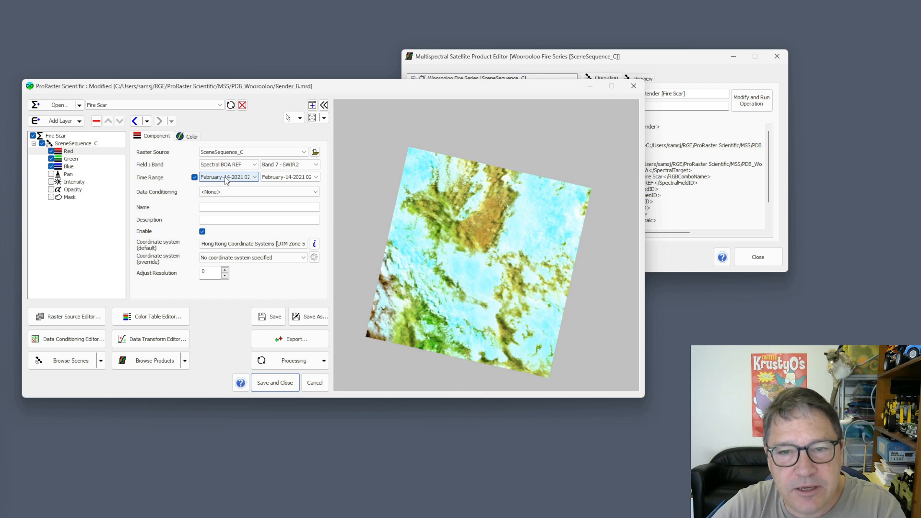
pyautogui.scroll(-1, 226, 180)
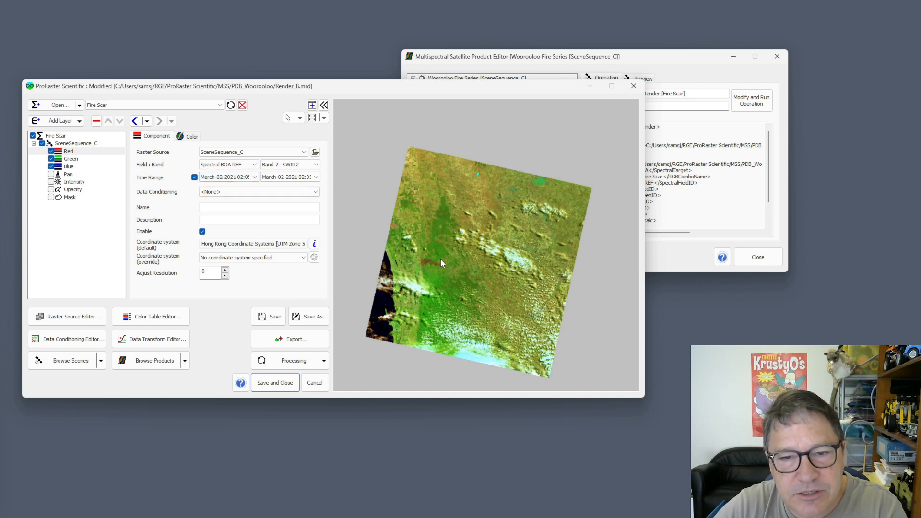
pyautogui.scroll(3, 430, 262)
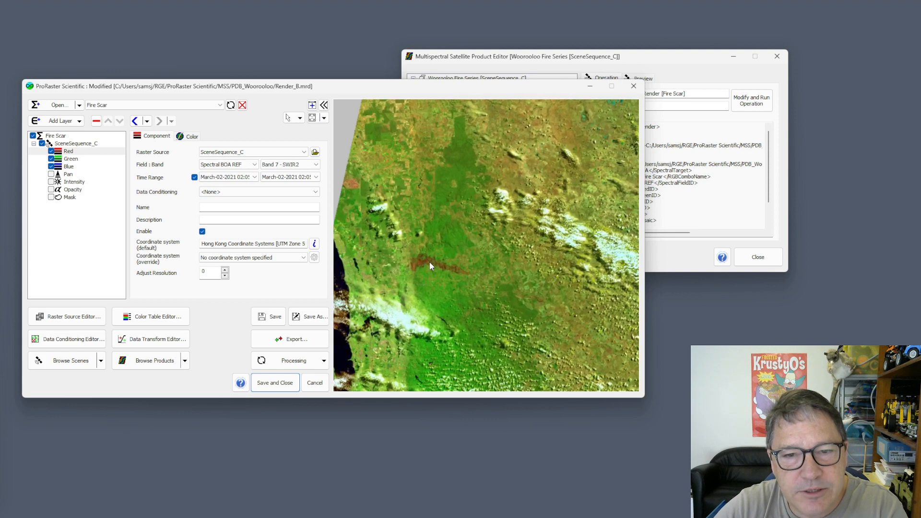
# Step: Step the Red component's time range through March-18-2021, February-01-2022 and July-03-2022 to compare the fire scar
pyautogui.click(229, 177)
pyautogui.click(231, 192)
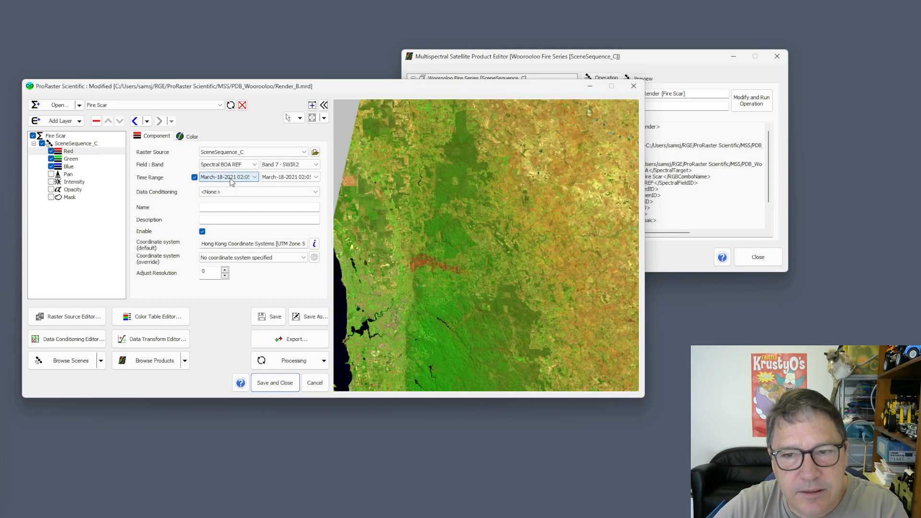
pyautogui.scroll(-1, 230, 178)
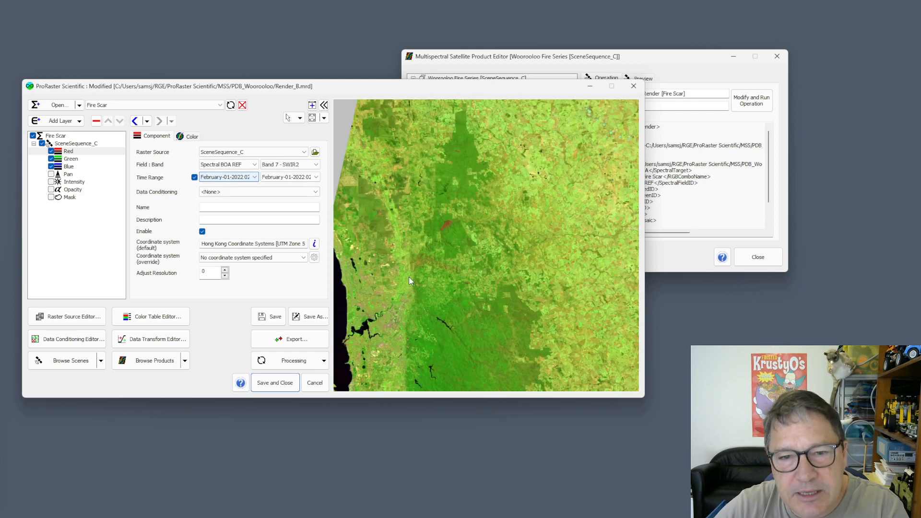
pyautogui.click(252, 177)
pyautogui.click(235, 214)
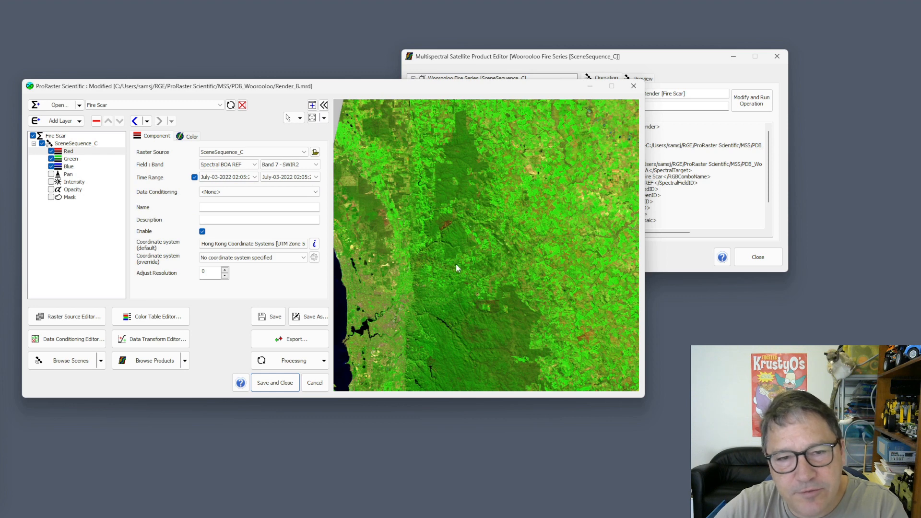
# Step: Return the Red component's time range to March-02-2021 and frame the Woorooloo fire scar closely in the preview
pyautogui.click(288, 177)
pyautogui.click(287, 185)
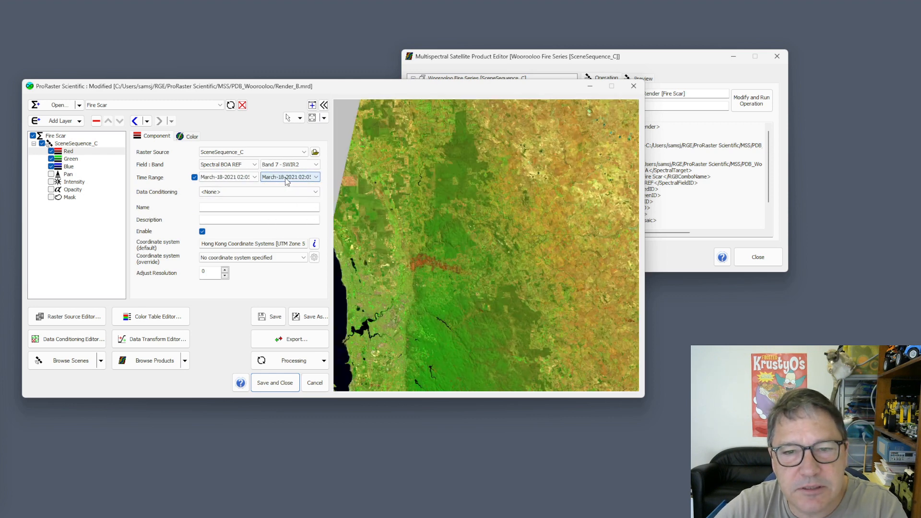
pyautogui.scroll(-1, 287, 182)
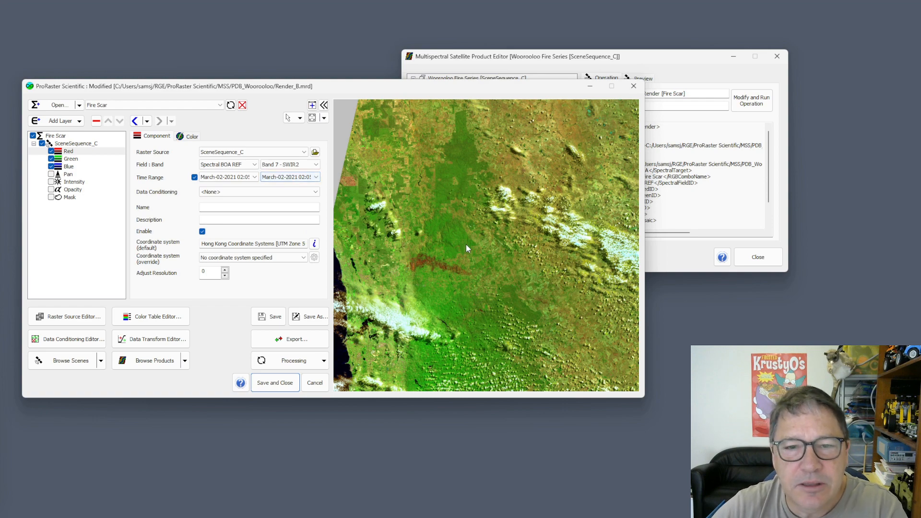
pyautogui.scroll(5, 436, 266)
pyautogui.moveTo(456, 262); pyautogui.dragTo(508, 235)
pyautogui.scroll(1, 508, 230)
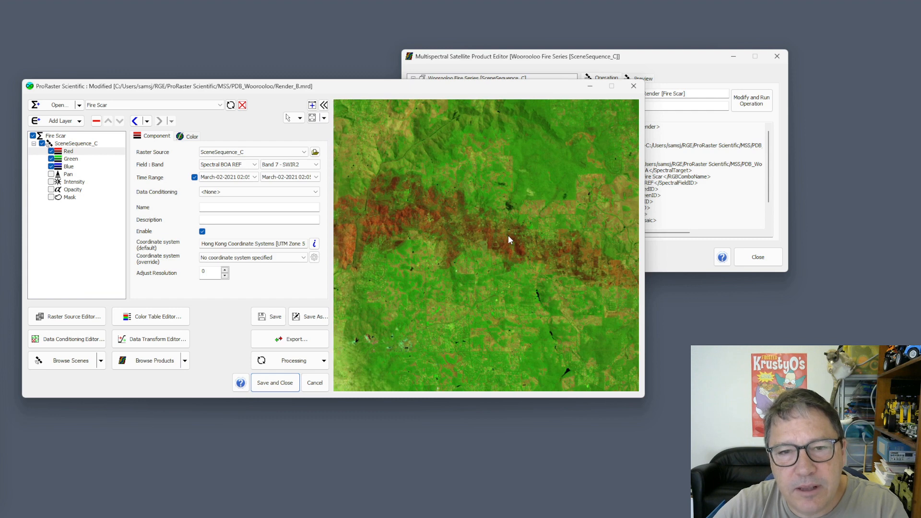
pyautogui.scroll(-1, 508, 235)
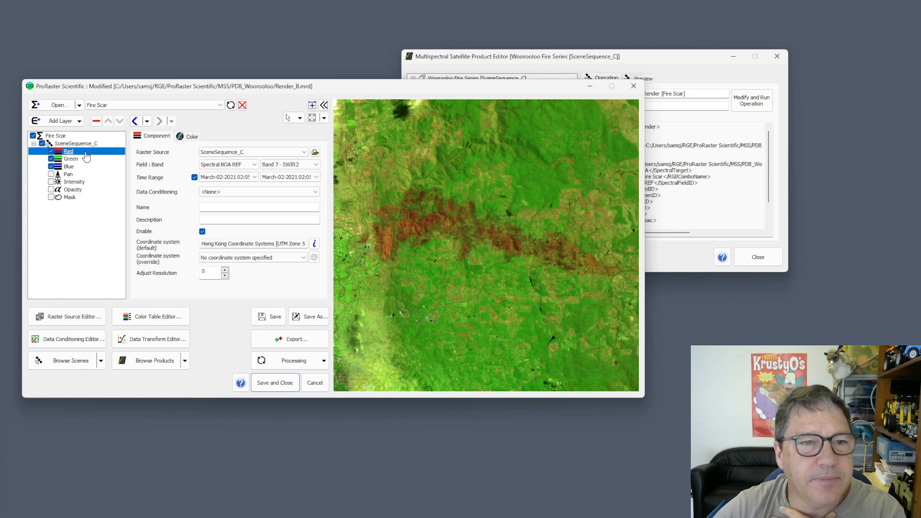
# Step: Set the lower clip limit of the Red component's Sigmoid Lightening Transform to 0.05
pyautogui.click(192, 137)
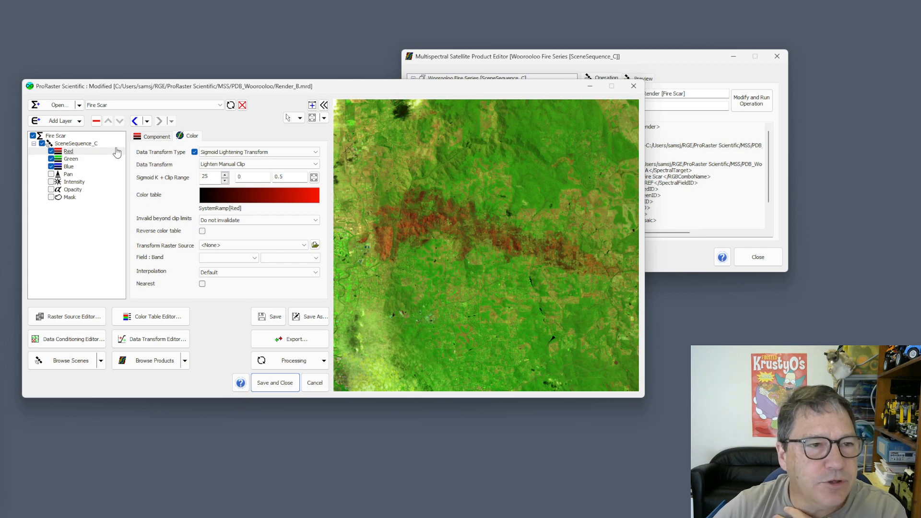
pyautogui.click(159, 139)
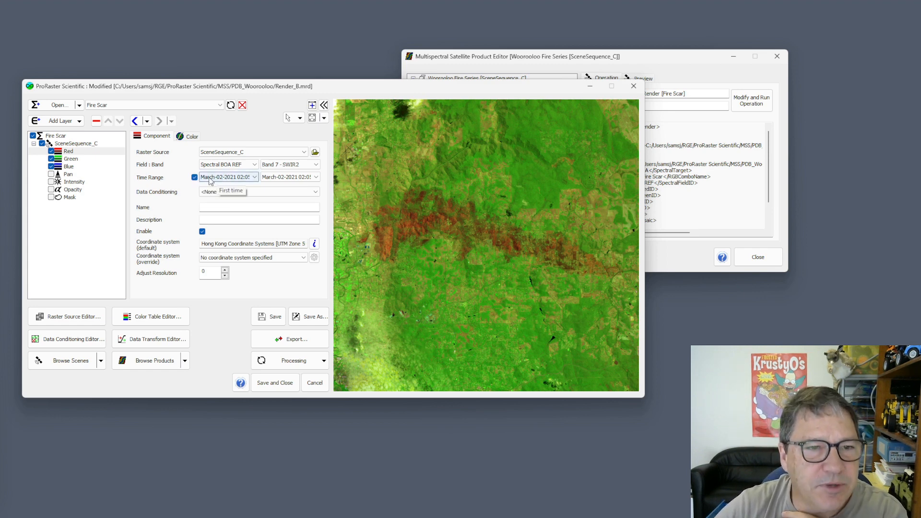
pyautogui.click(189, 136)
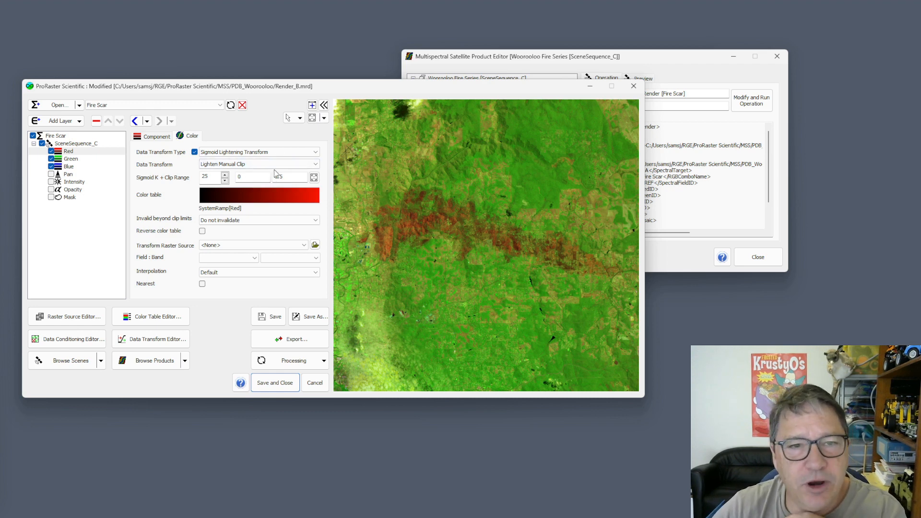
pyautogui.click(248, 177)
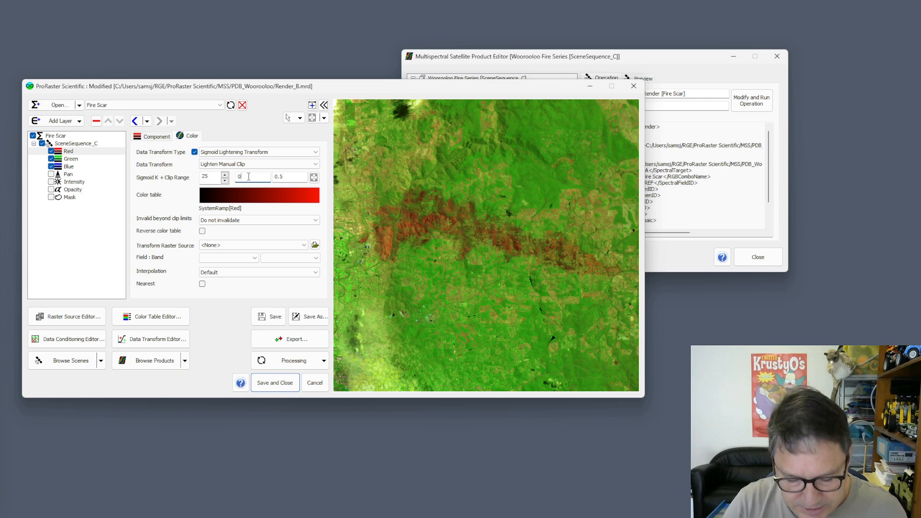
pyautogui.write('.05')
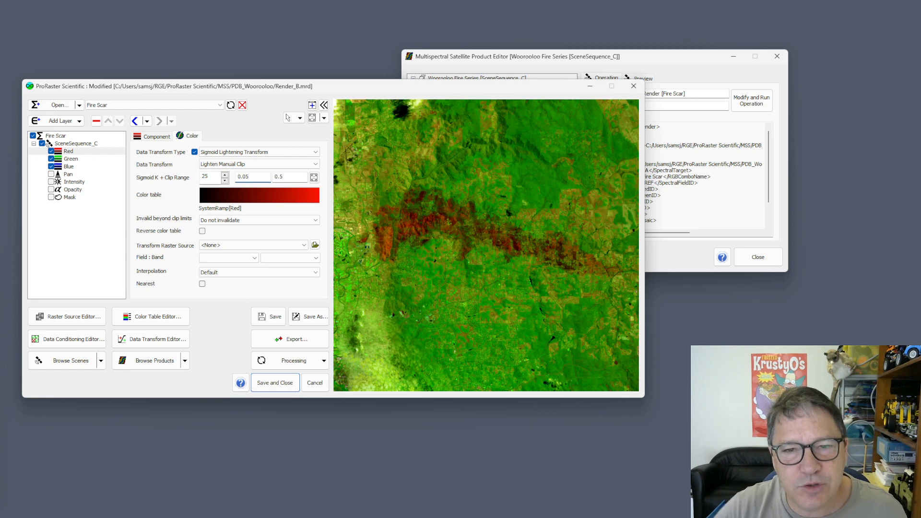
# Step: Set the upper clip limit of the Red component's Sigmoid Lightening Transform to 0.4 and check the Green and Blue components' color settings
pyautogui.click(281, 176)
pyautogui.hotkey('shift', 'End')
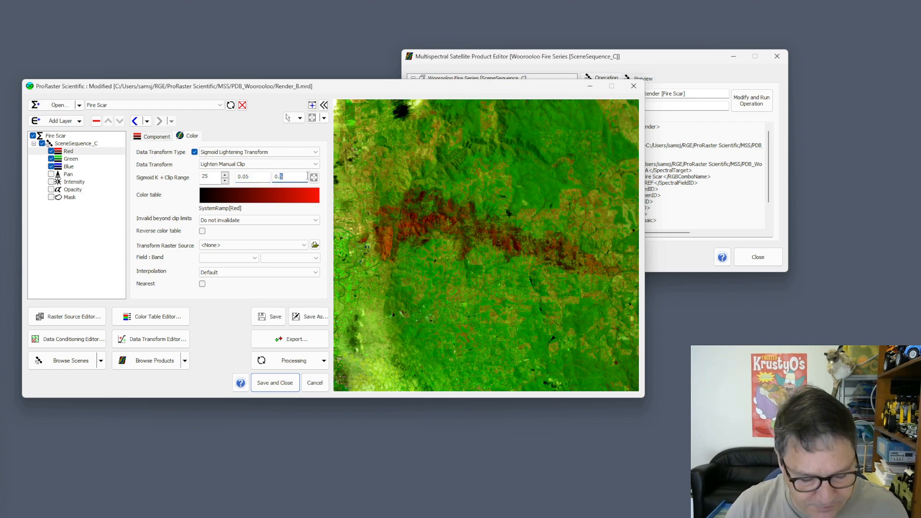
pyautogui.write('4')
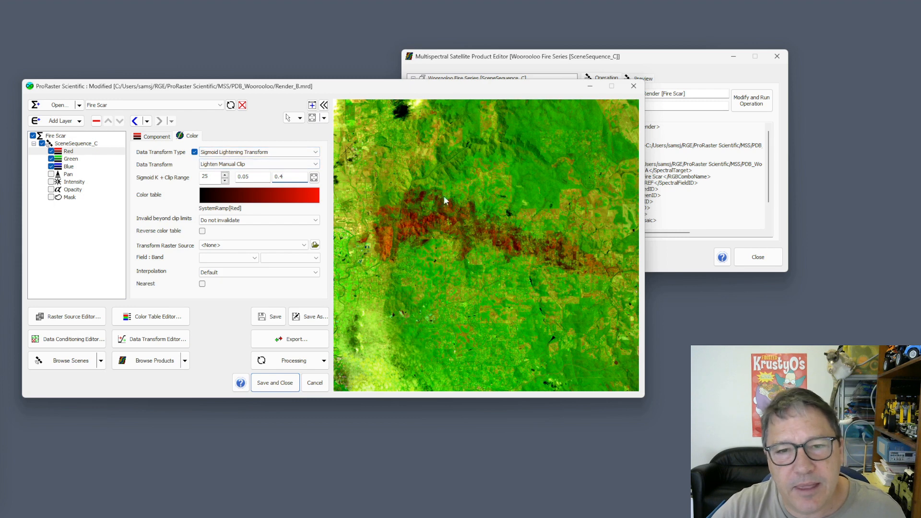
pyautogui.click(76, 160)
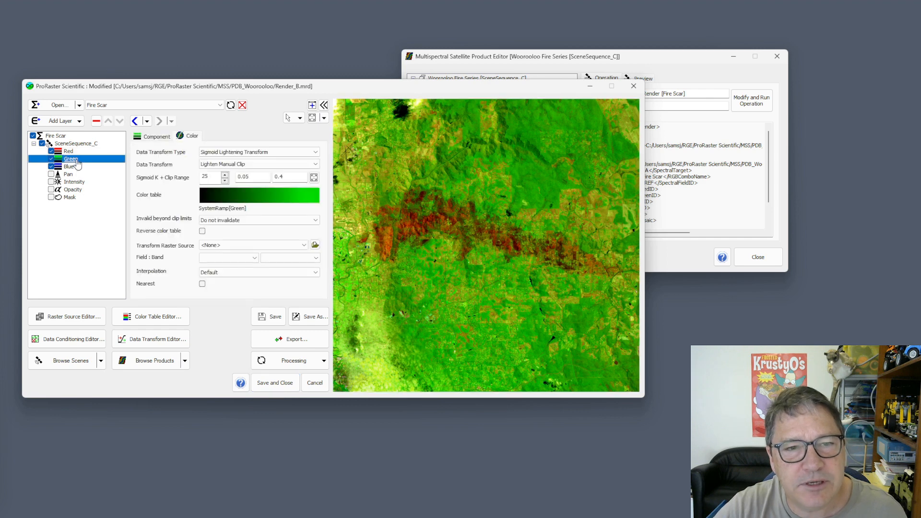
pyautogui.click(75, 168)
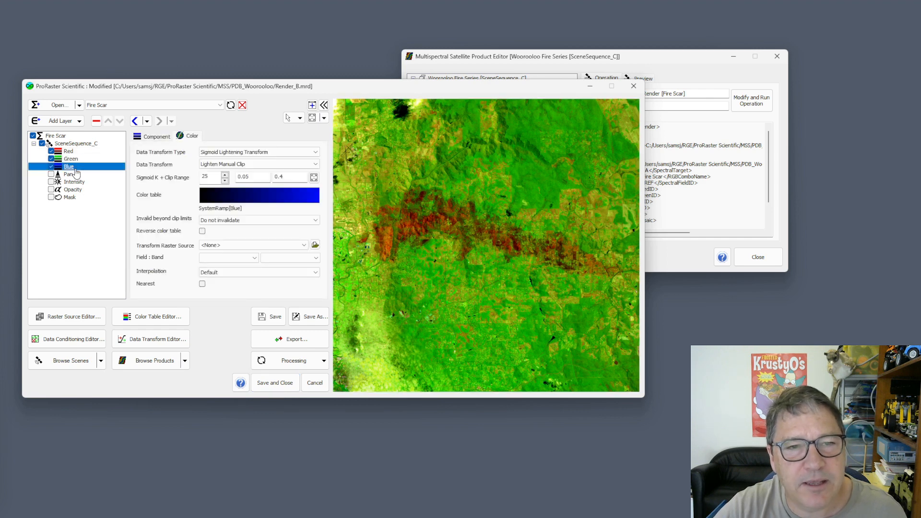
pyautogui.click(72, 152)
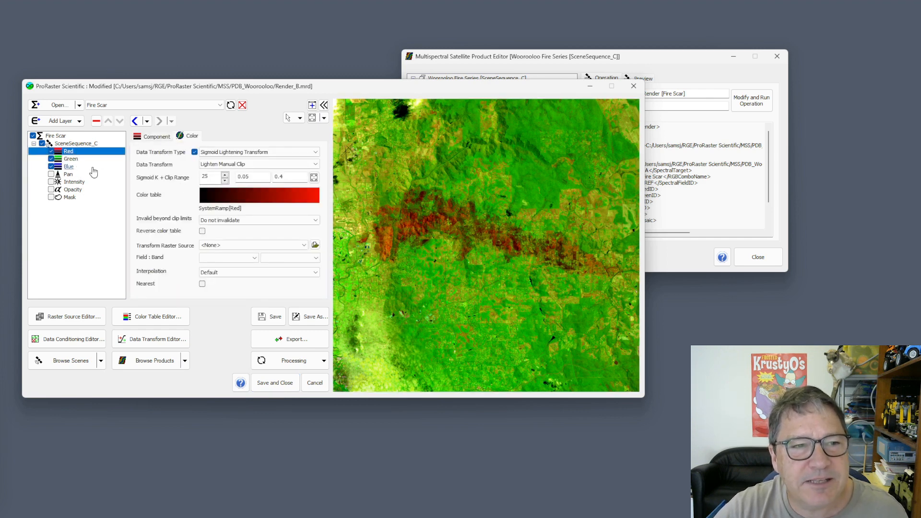
# Step: Set the lower clip limit of the Green component's Sigmoid Lightening Transform to 0.15 and save the Fire Scar algorithm
pyautogui.click(72, 160)
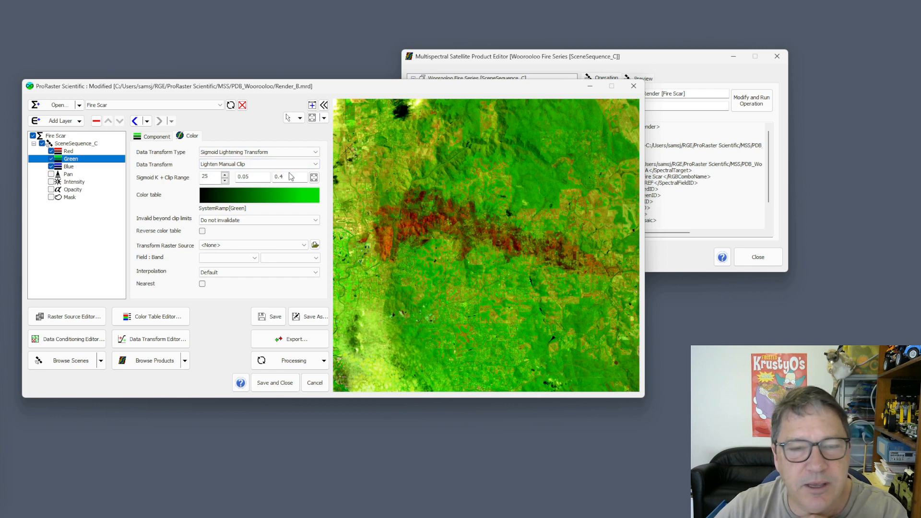
pyautogui.click(246, 177)
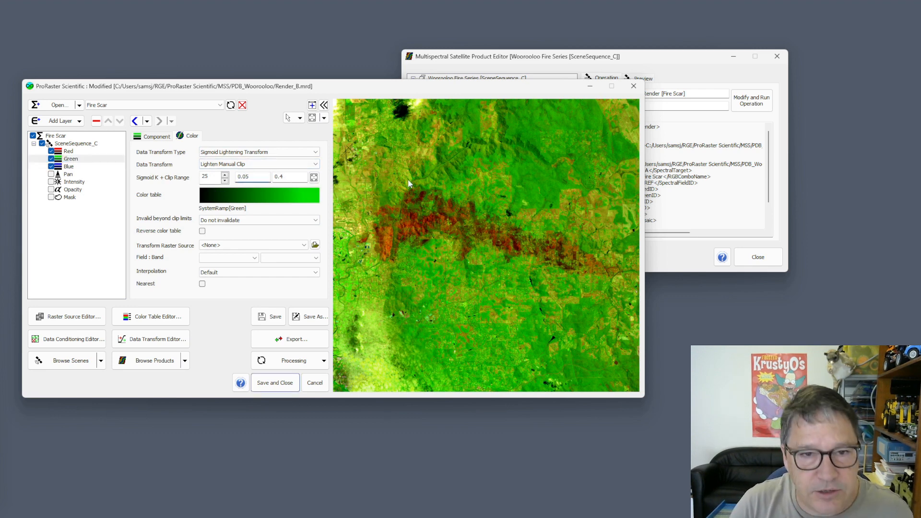
pyautogui.press('Return')
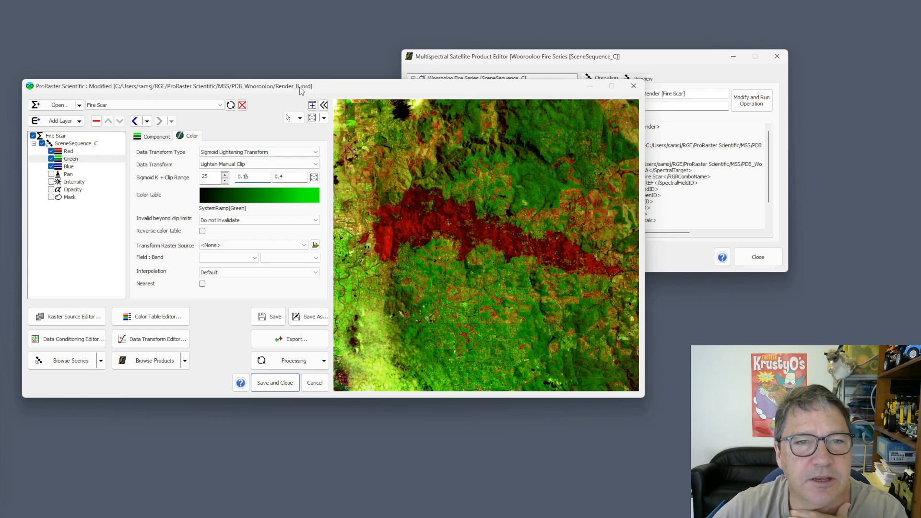
pyautogui.click(268, 316)
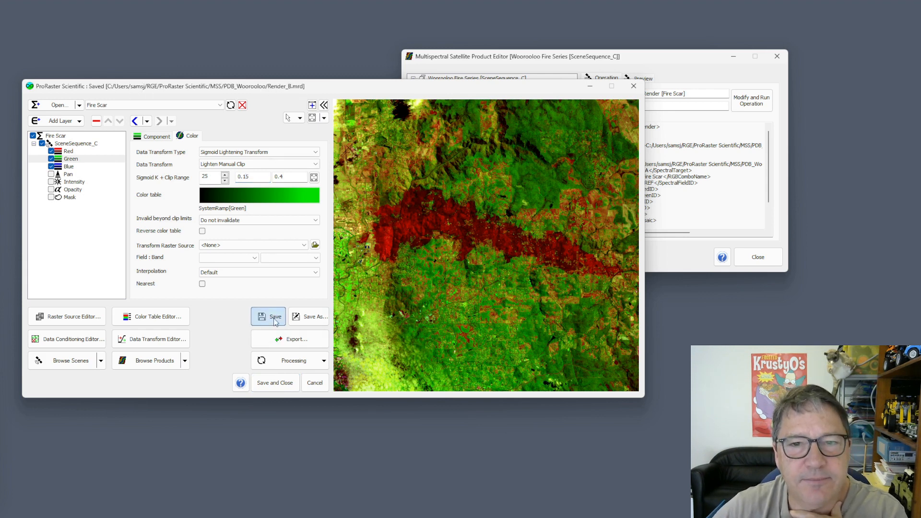
# Step: Set up a Spectral Index product from the Woorooloo Fire Series scene sequence with all indices in the Fire group selected
pyautogui.click(520, 57)
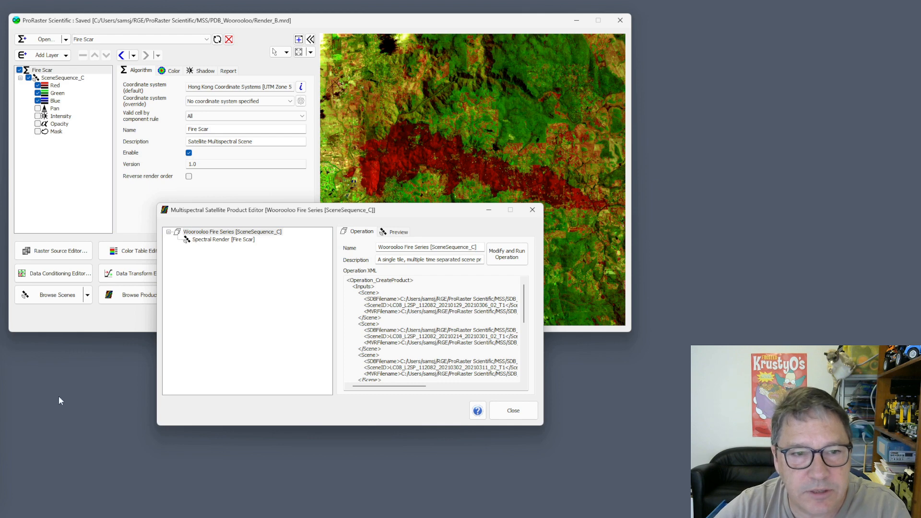
pyautogui.click(215, 234)
pyautogui.click(215, 234)
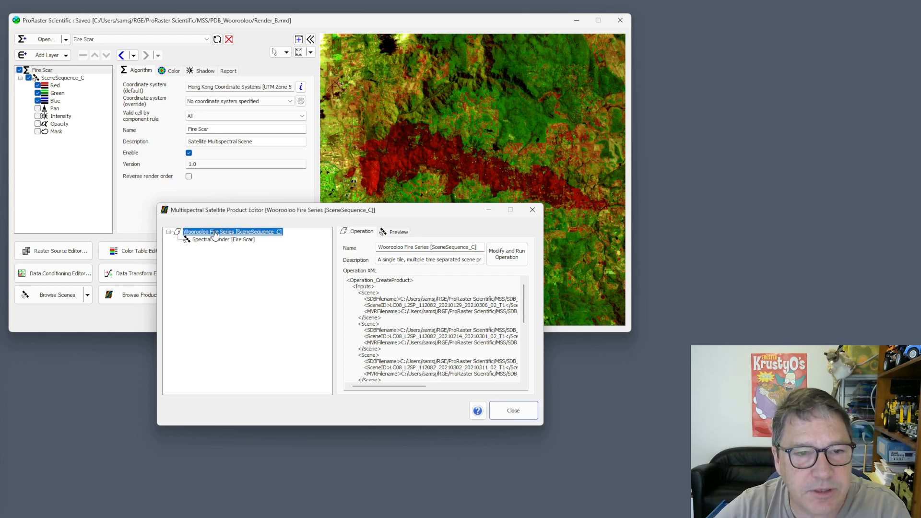
pyautogui.rightClick(215, 234)
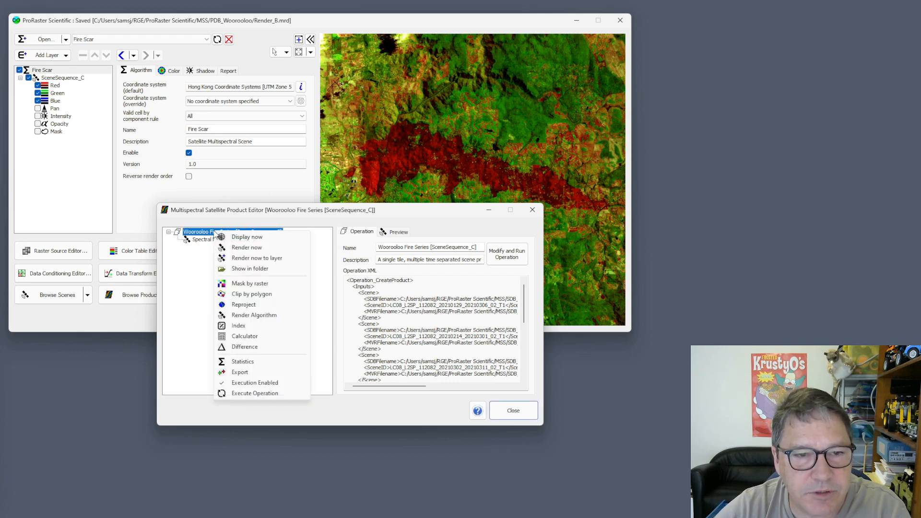
pyautogui.click(243, 328)
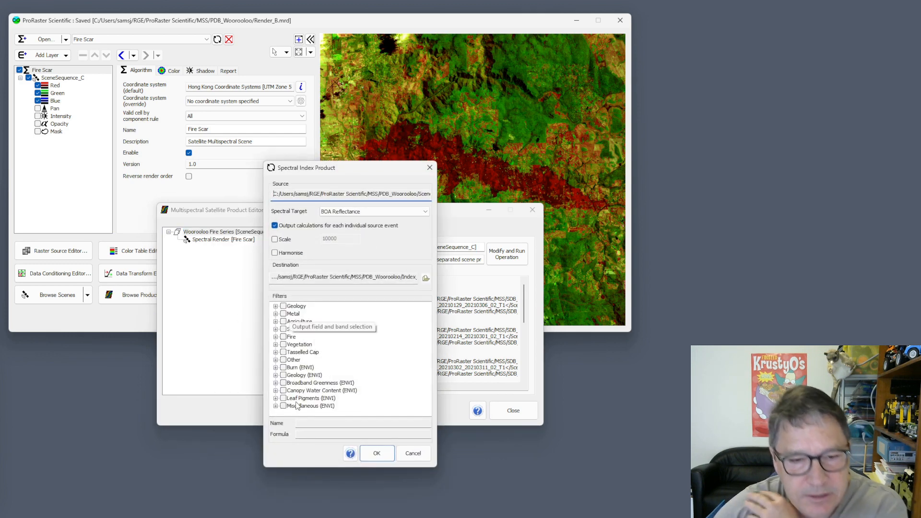
pyautogui.click(321, 339)
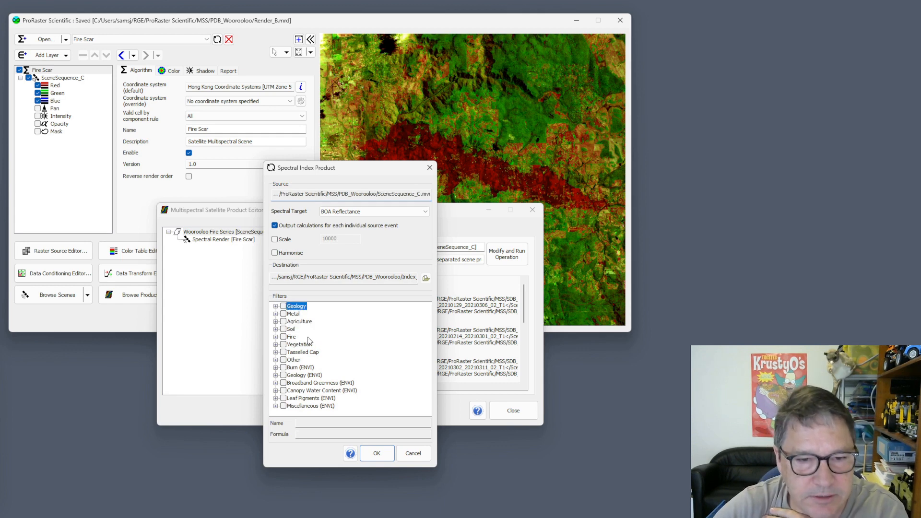
pyautogui.click(276, 337)
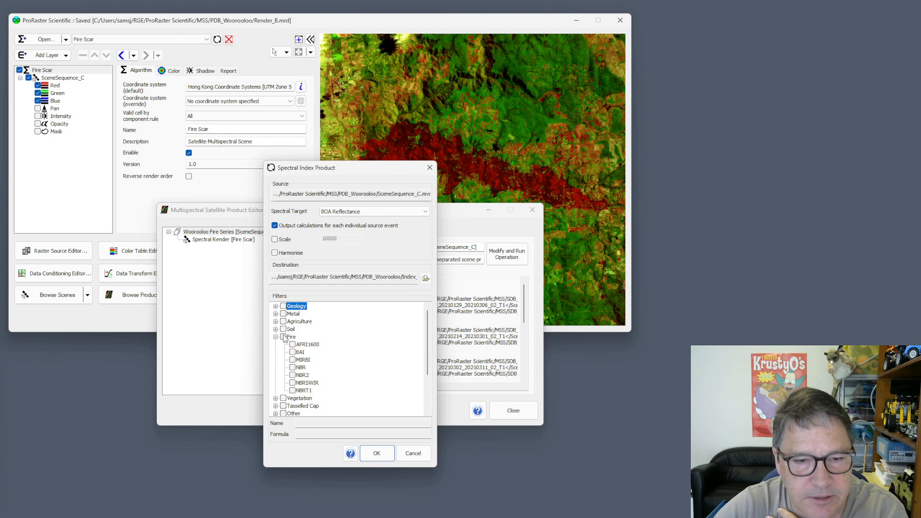
pyautogui.click(283, 337)
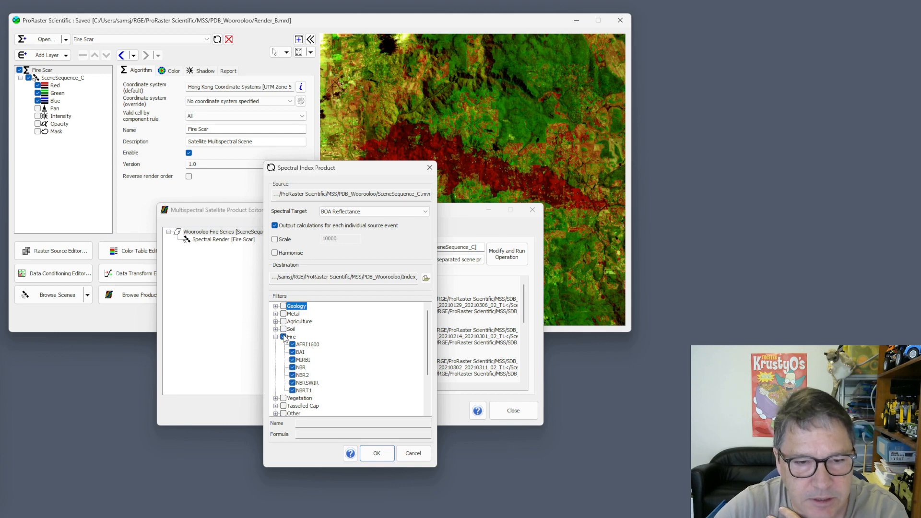
# Step: Examine the names and formulas of the Fire indices, from AFRI1600 and BAI through NBR to NBRT1
pyautogui.click(310, 346)
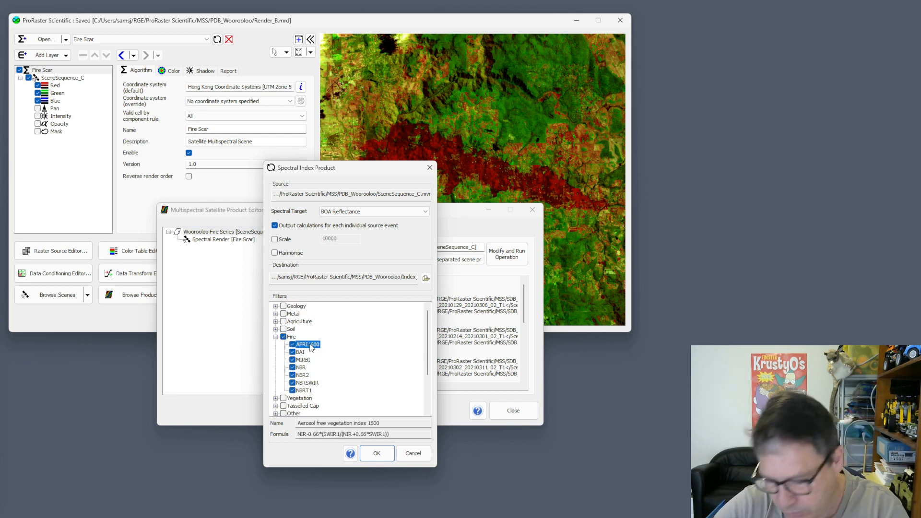
pyautogui.click(309, 353)
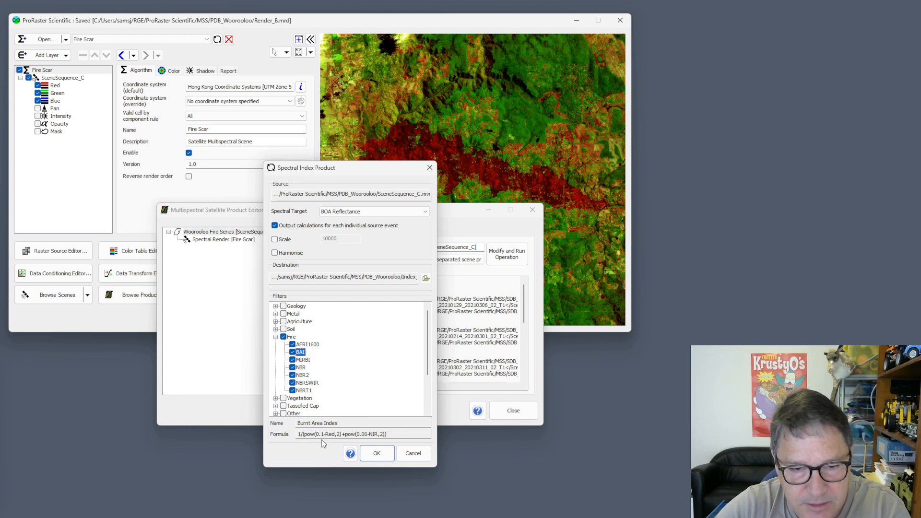
pyautogui.press('Down')
pyautogui.press('Down')
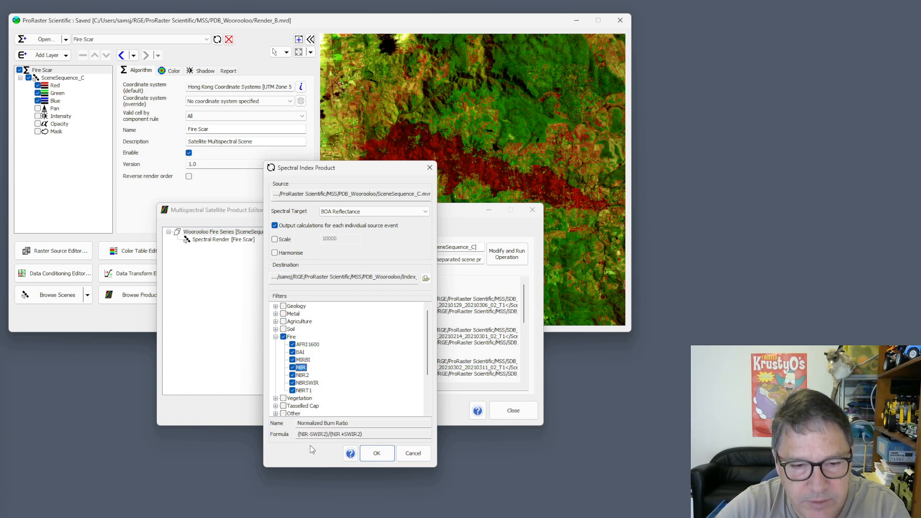
pyautogui.press('Down')
pyautogui.press('Down')
pyautogui.press('Down')
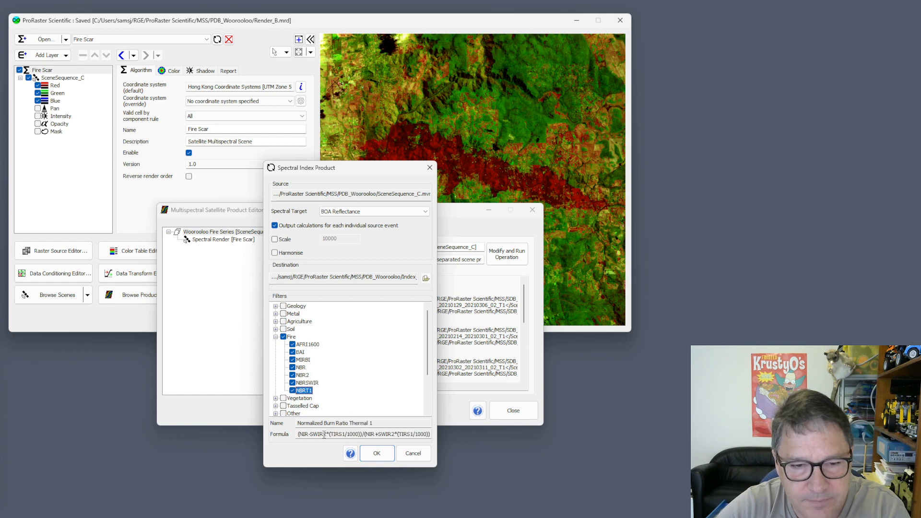
pyautogui.press('Up')
pyautogui.press('Up')
pyautogui.press('Up')
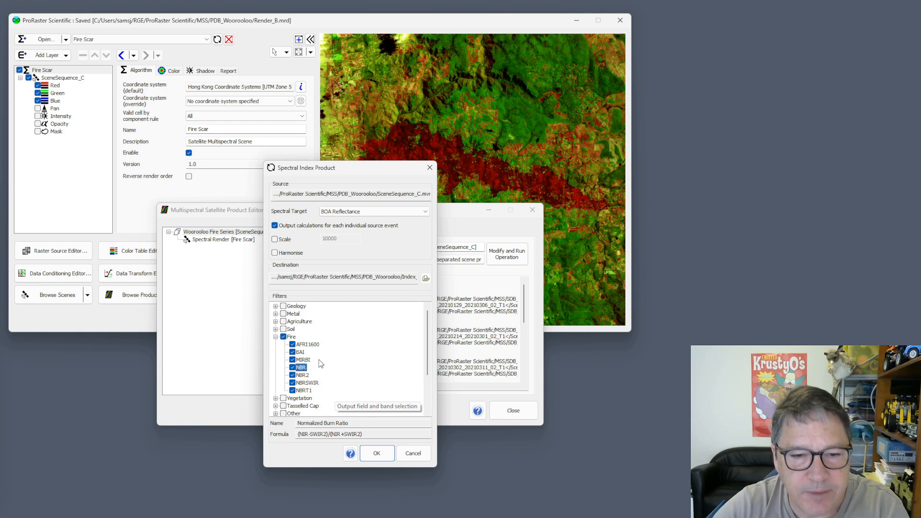
pyautogui.press('Up')
pyautogui.press('Up')
pyautogui.press('Up')
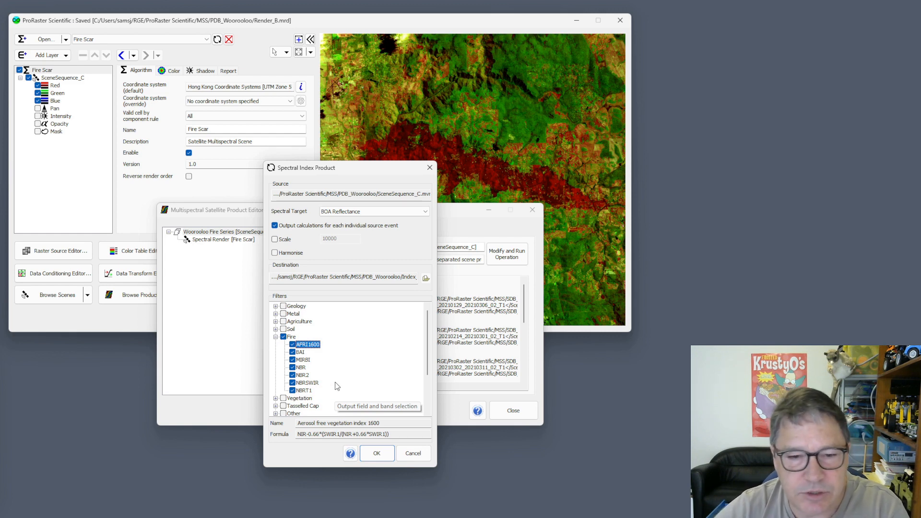
# Step: Generate the Spectral Index product and display it as a new algorithm
pyautogui.click(379, 455)
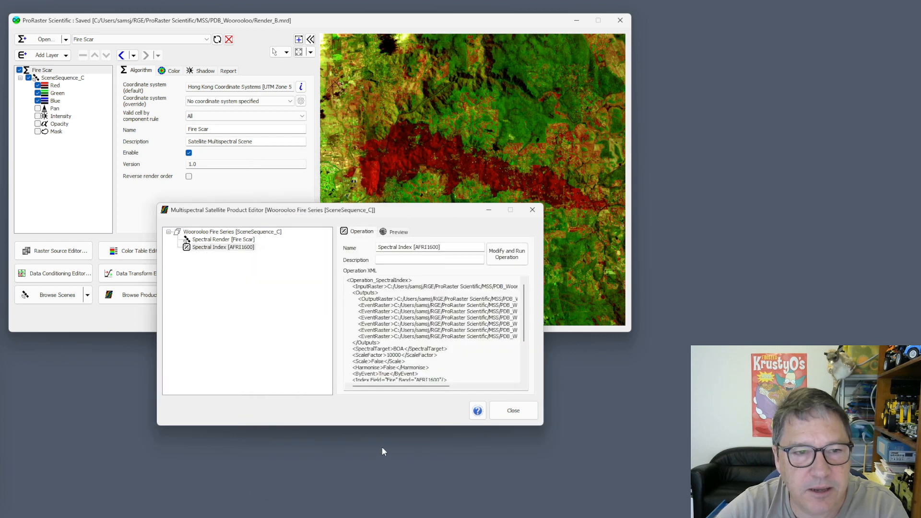
pyautogui.click(213, 247)
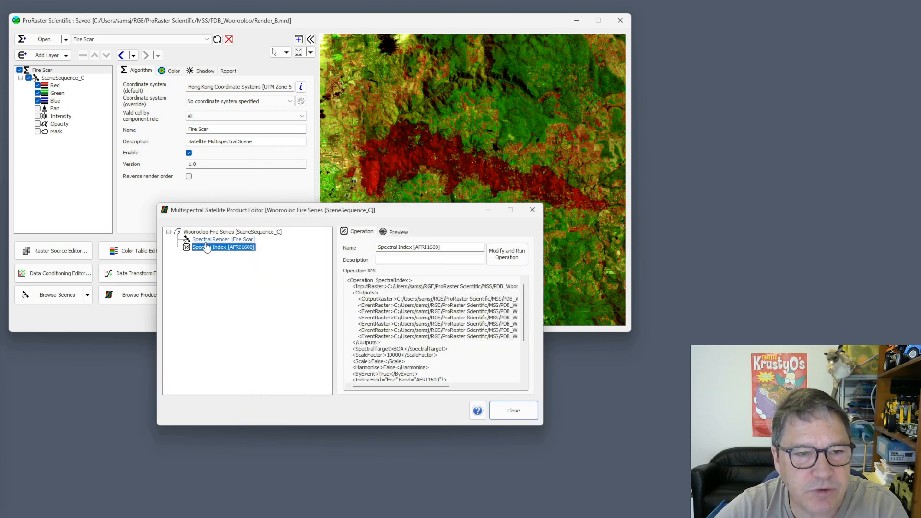
pyautogui.rightClick(207, 248)
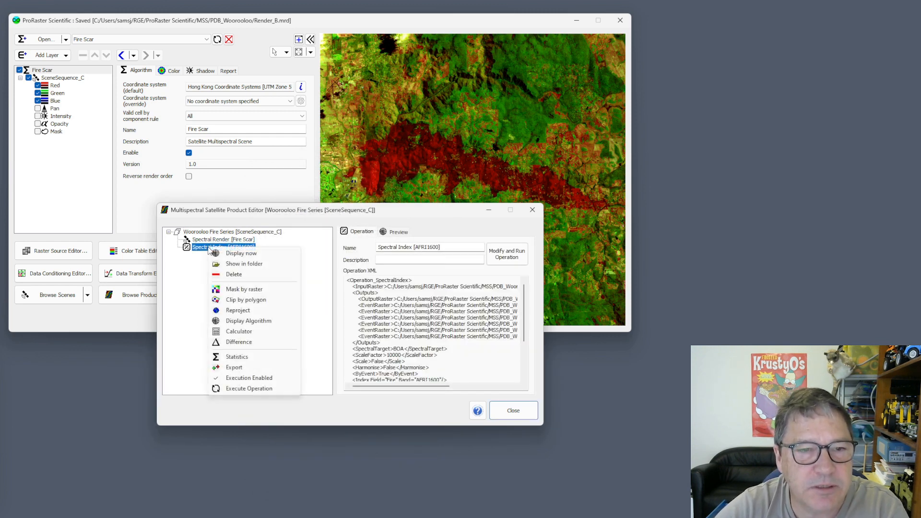
pyautogui.click(243, 255)
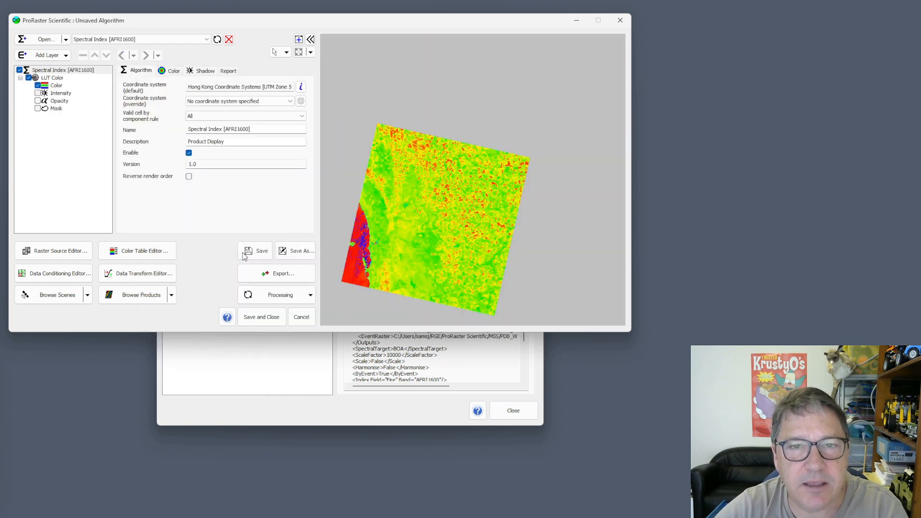
# Step: Set both ends of the LUT Color layer's Color component time range to March-02-2021
pyautogui.click(53, 85)
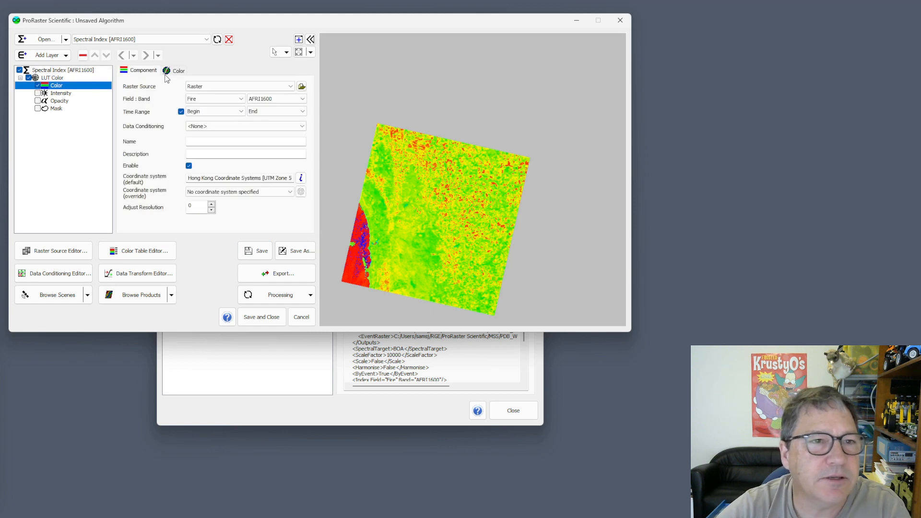
pyautogui.click(213, 111)
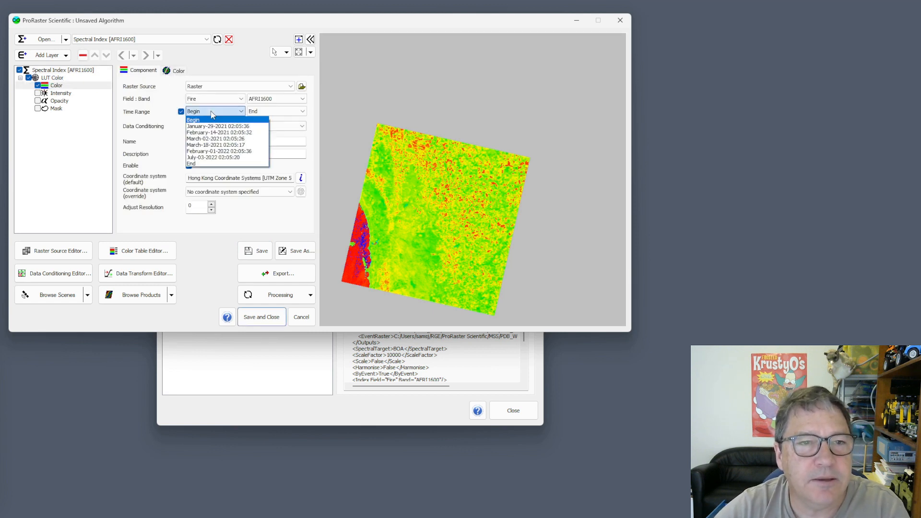
pyautogui.click(205, 138)
pyautogui.click(264, 112)
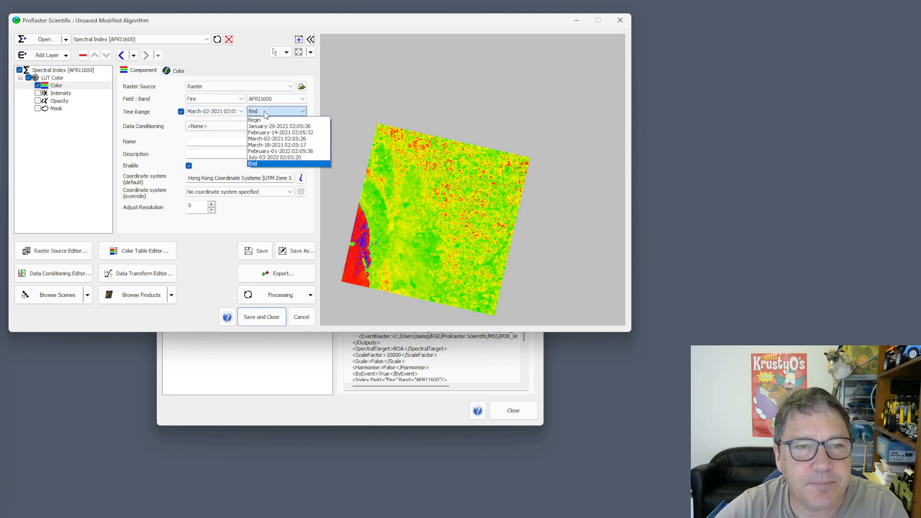
pyautogui.click(266, 139)
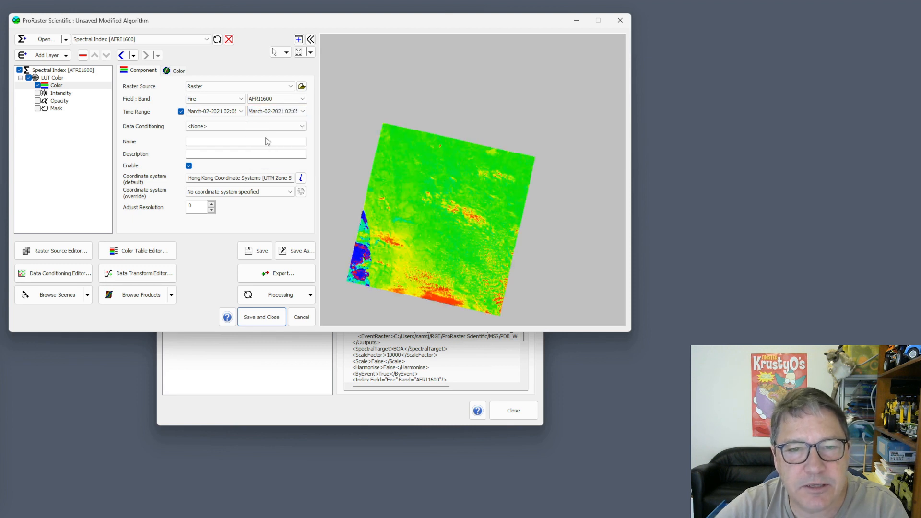
# Step: Switch the Color component's band to BAI and frame the Woorooloo fire scar closely in the preview
pyautogui.click(281, 103)
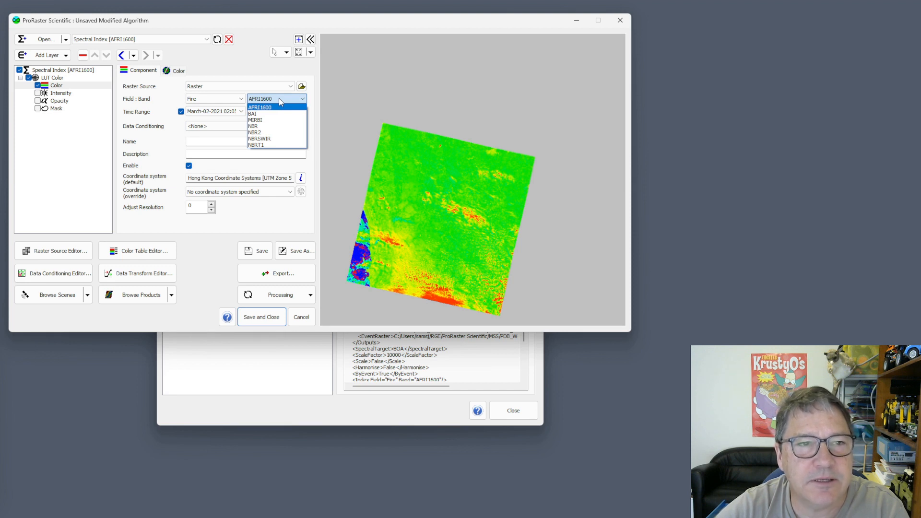
pyautogui.click(277, 114)
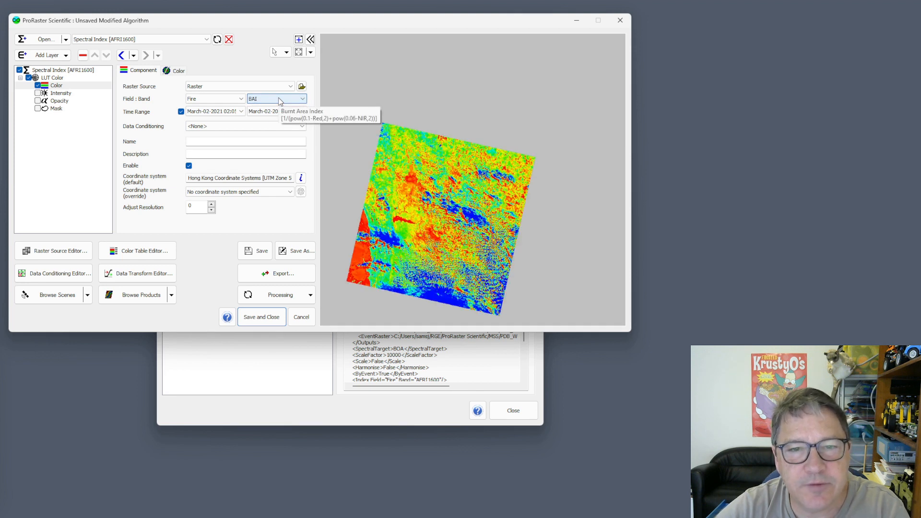
pyautogui.scroll(5, 405, 222)
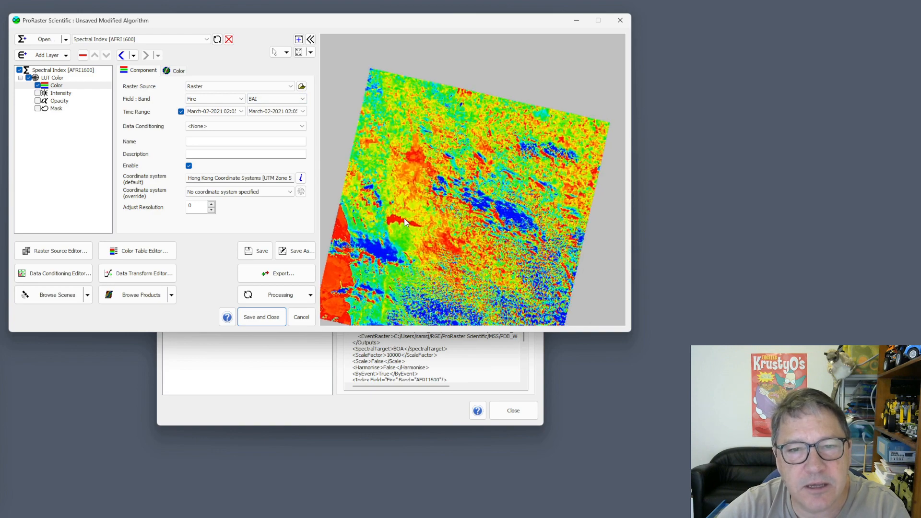
pyautogui.scroll(2, 444, 217)
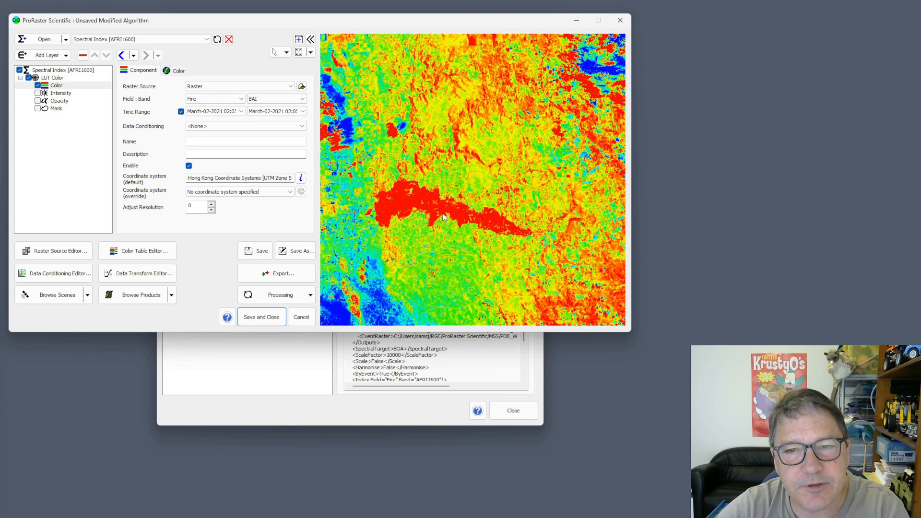
pyautogui.scroll(3, 435, 201)
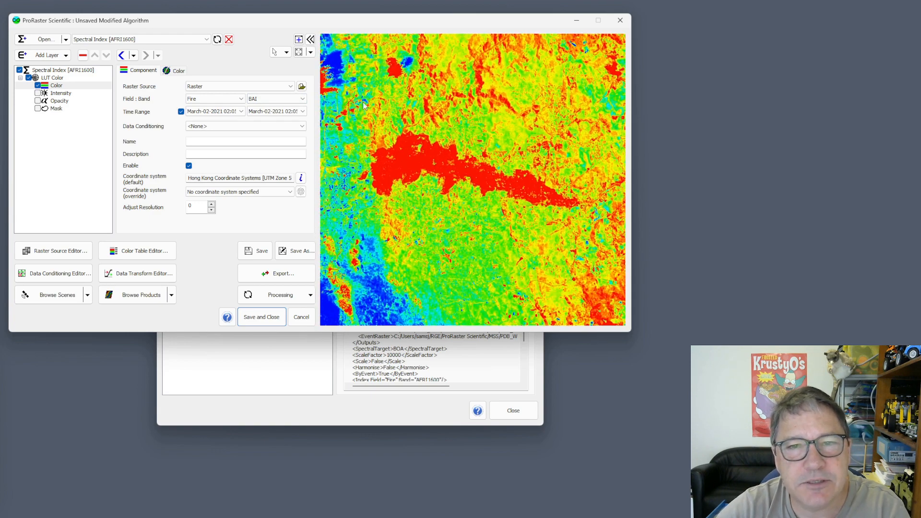
# Step: Compare the fire scar across the AFRI1600, BAI, MIRBI, NBR, NBR2, NBRSWIR and NBRT1 bands, returning to BAI
pyautogui.click(272, 100)
pyautogui.click(272, 108)
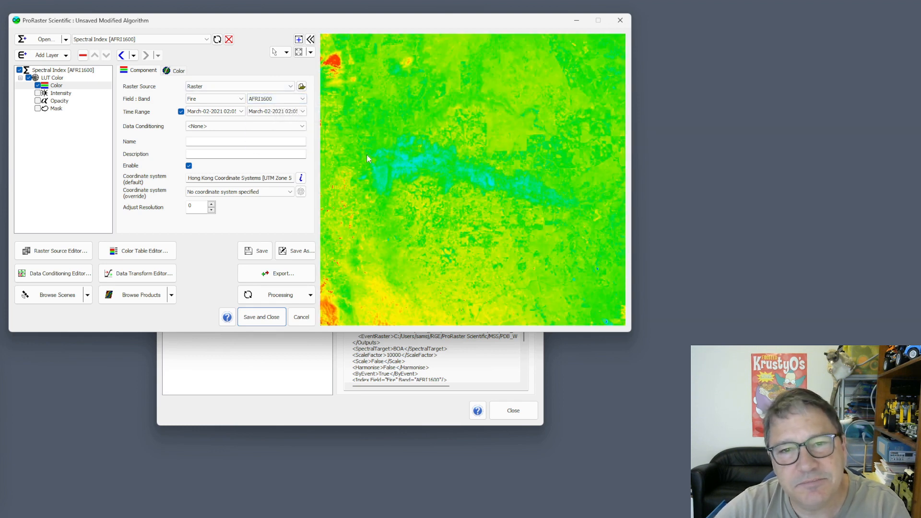
pyautogui.click(266, 101)
pyautogui.click(265, 101)
pyautogui.scroll(-1, 266, 102)
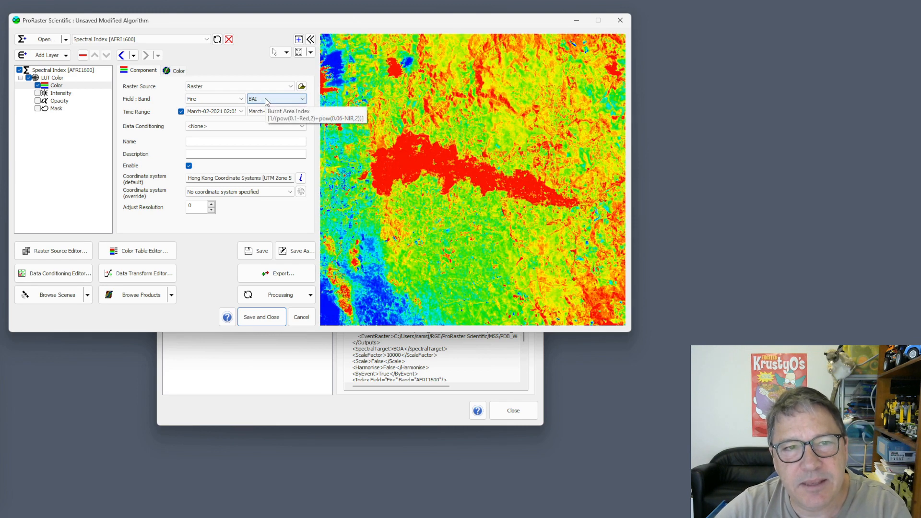
pyautogui.scroll(-1, 265, 101)
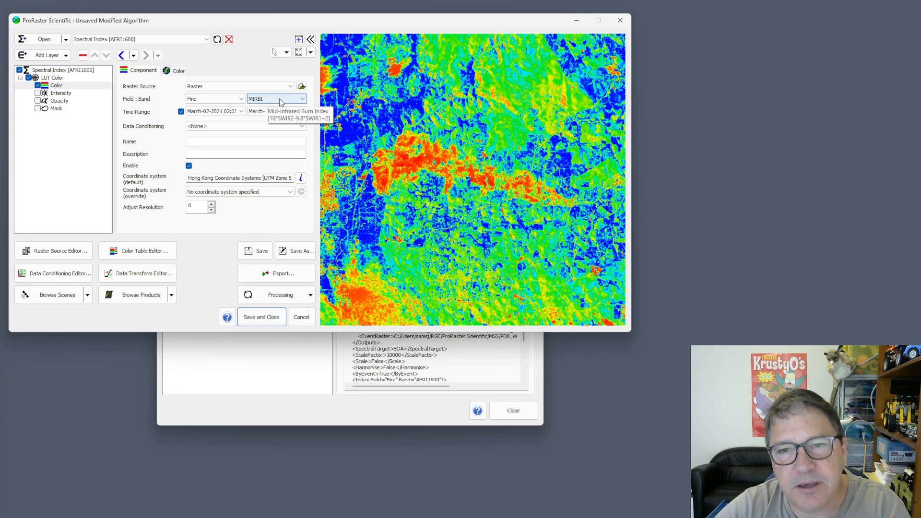
pyautogui.scroll(-1, 281, 102)
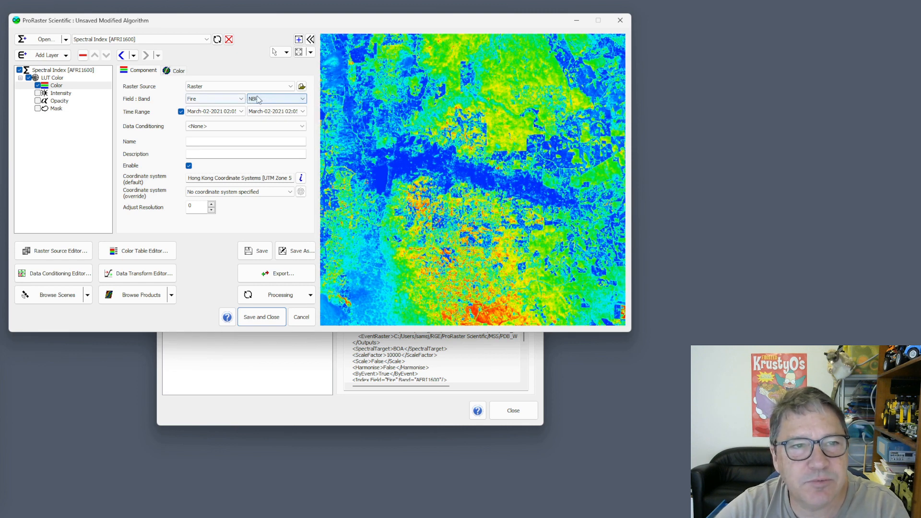
pyautogui.scroll(-1, 271, 101)
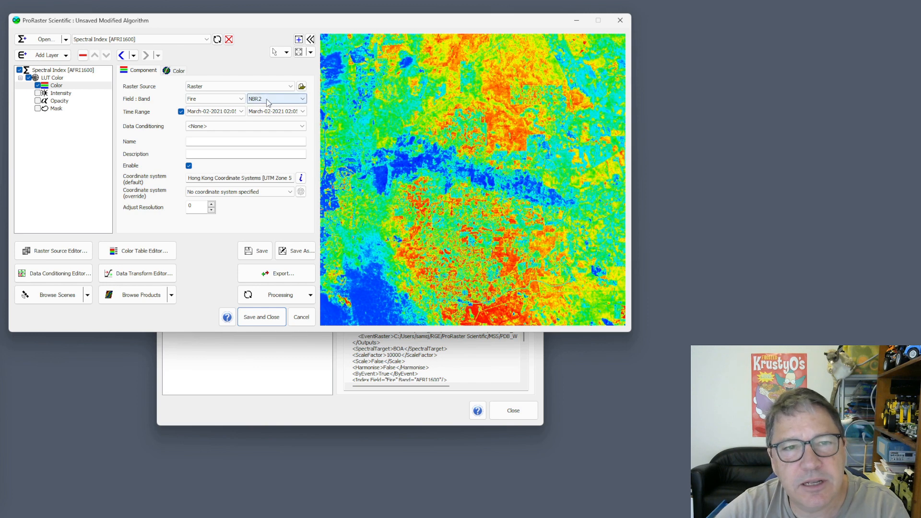
pyautogui.scroll(-1, 268, 103)
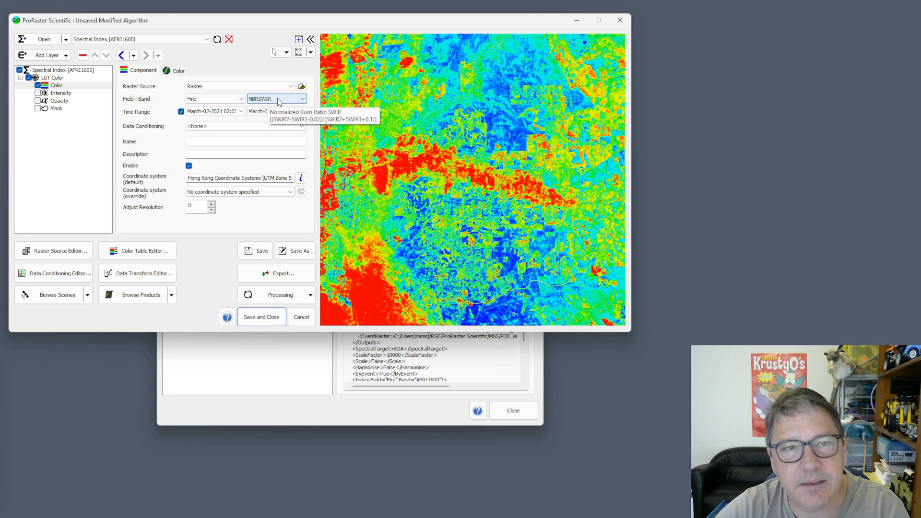
pyautogui.scroll(-1, 278, 103)
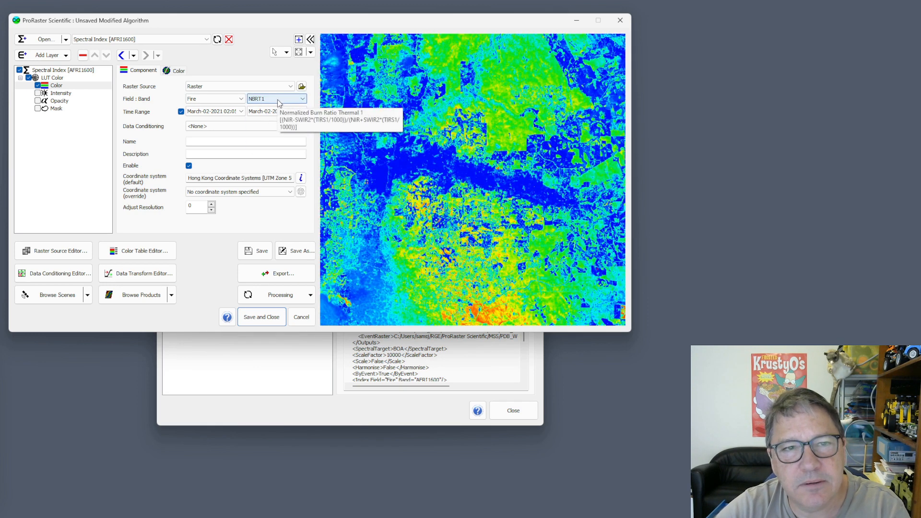
pyautogui.click(278, 99)
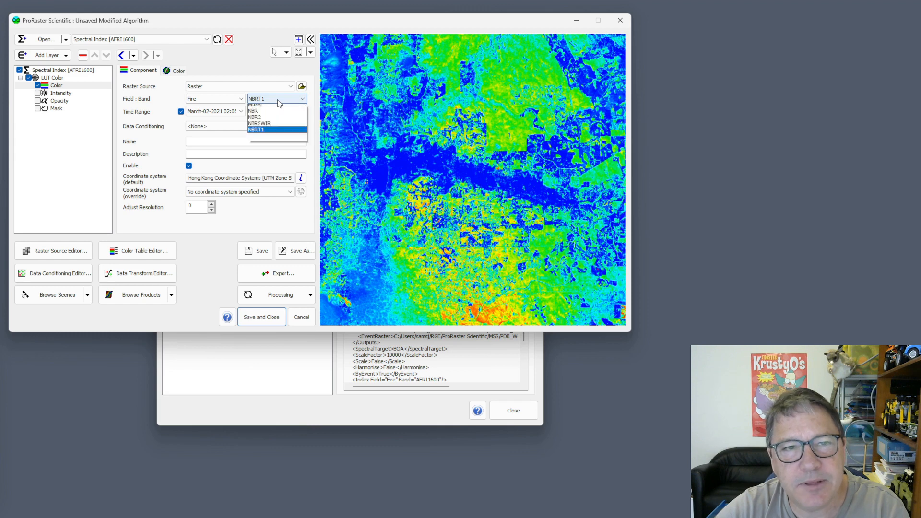
pyautogui.click(258, 117)
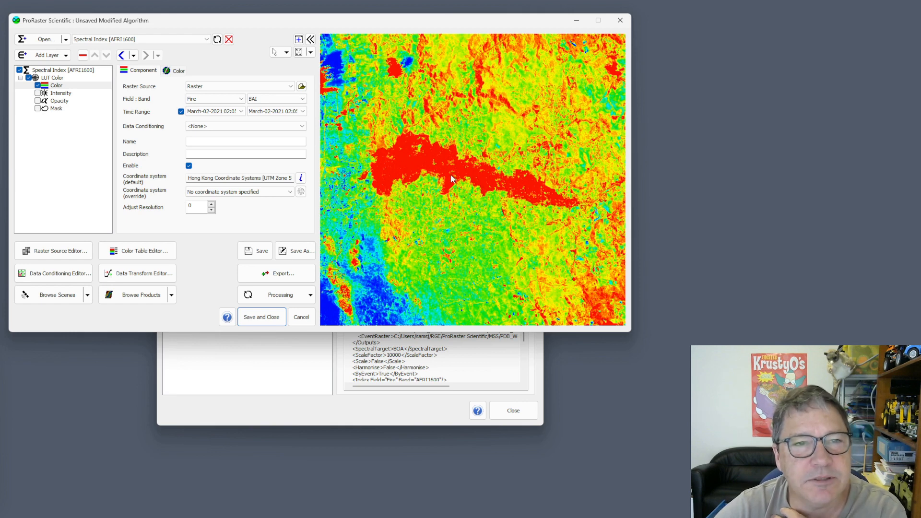
# Step: Close the Spectral Index [AFRI1600] algorithm without saving and return to the Multispectral Satellite Product Editor
pyautogui.click(229, 39)
pyautogui.click(356, 199)
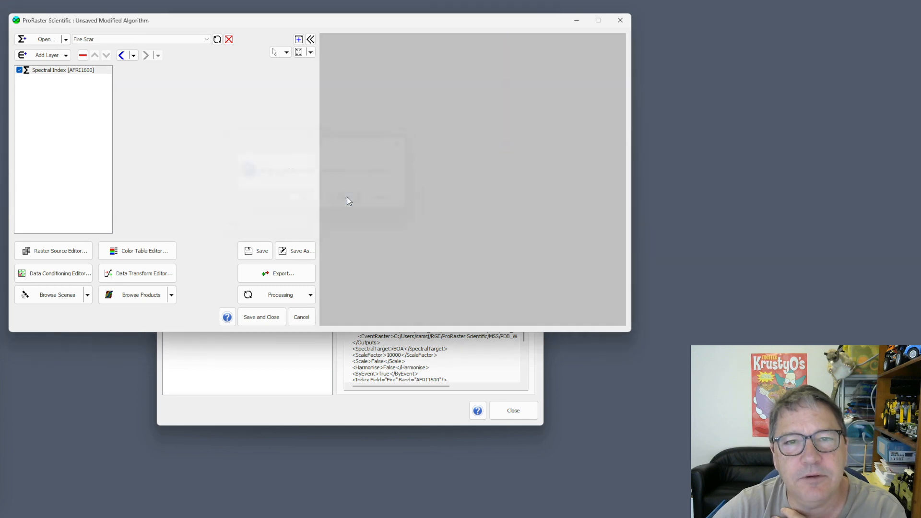
pyautogui.click(292, 420)
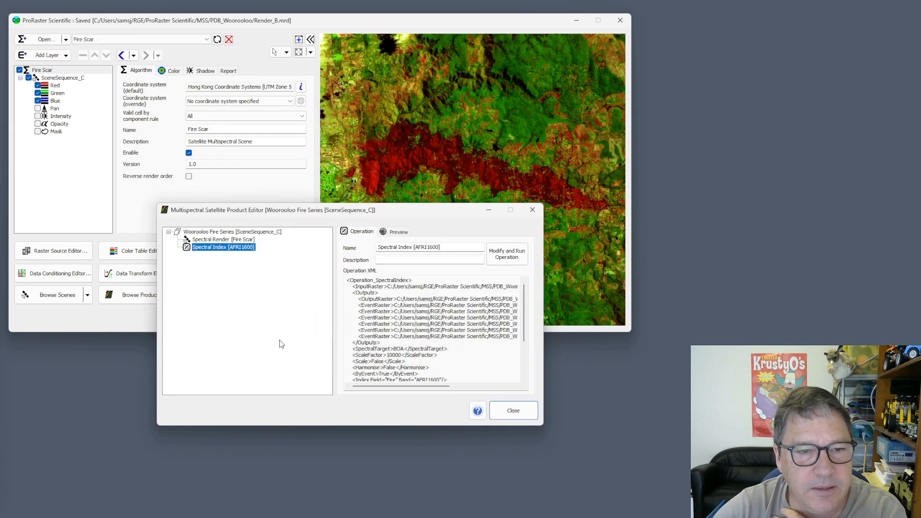
# Step: Modify the Spectral Index operation to compute only BAI from the Fire group, and rerun it
pyautogui.click(211, 247)
pyautogui.doubleClick(211, 248)
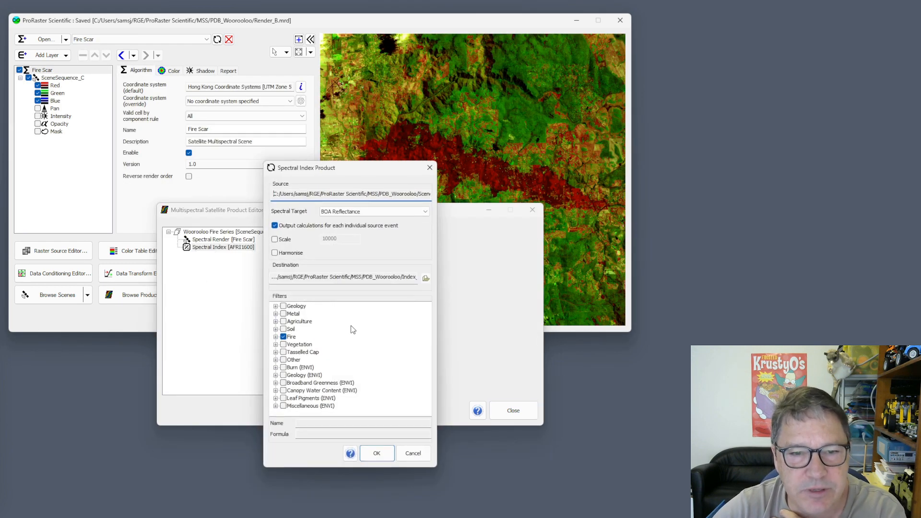
pyautogui.click(275, 337)
pyautogui.click(284, 337)
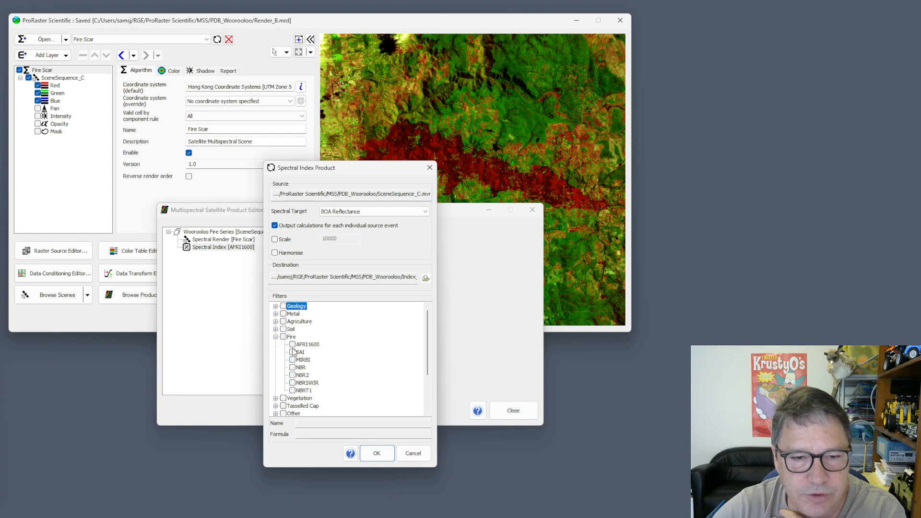
pyautogui.click(292, 352)
pyautogui.click(375, 449)
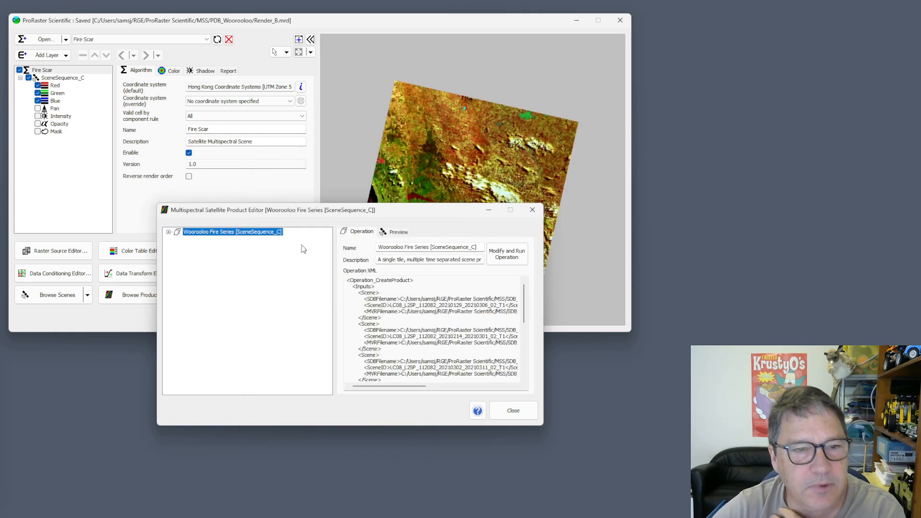
# Step: Add a Display Algorithm operation to the Spectral Index [BAI] product and display its result
pyautogui.click(168, 233)
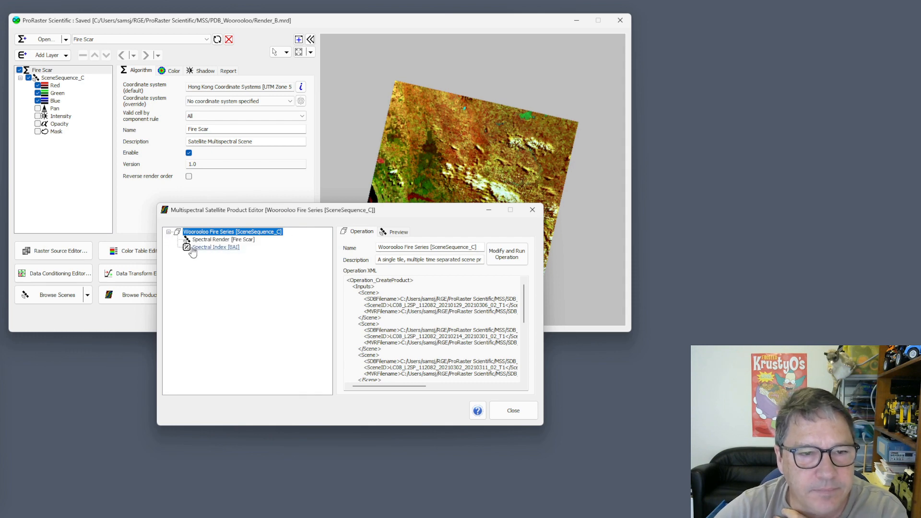
pyautogui.click(213, 248)
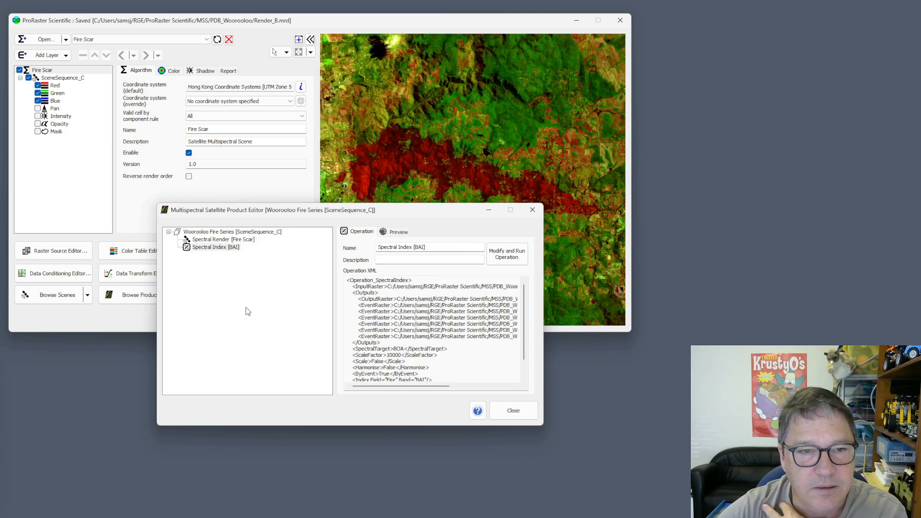
pyautogui.rightClick(214, 249)
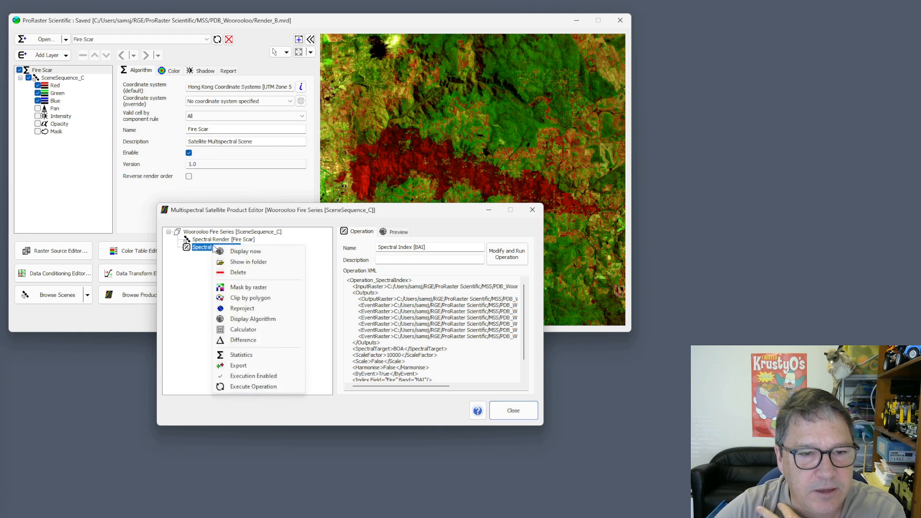
pyautogui.click(246, 319)
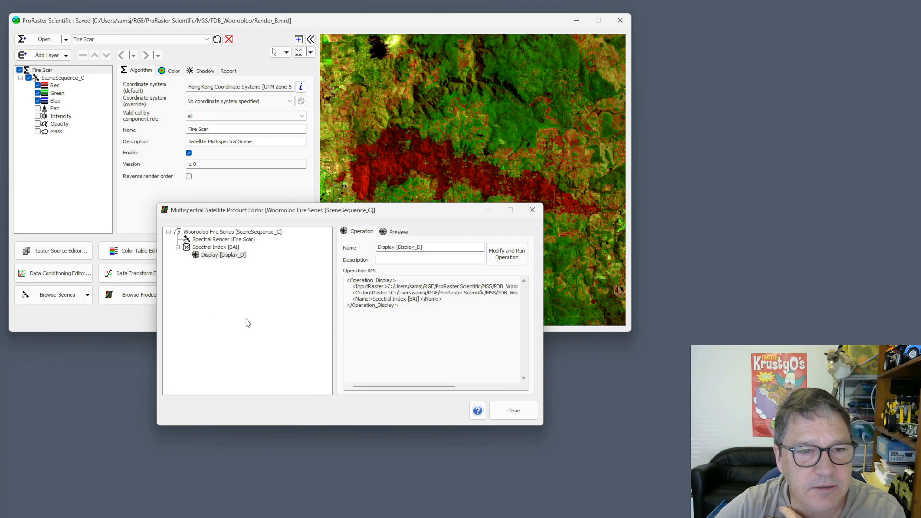
pyautogui.rightClick(219, 255)
pyautogui.click(241, 260)
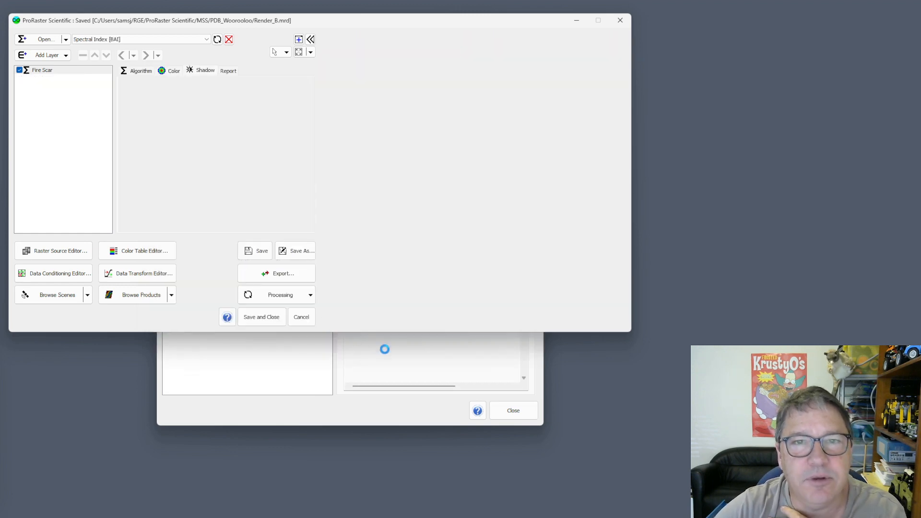
# Step: Limit the new BAI algorithm's Color component to March-02-2021 at both ends of its time range
pyautogui.click(51, 86)
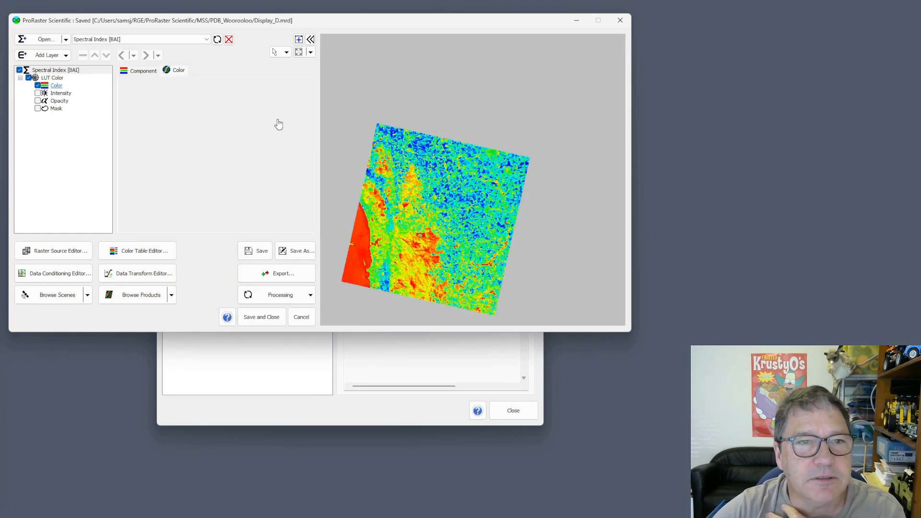
pyautogui.click(210, 111)
pyautogui.click(267, 122)
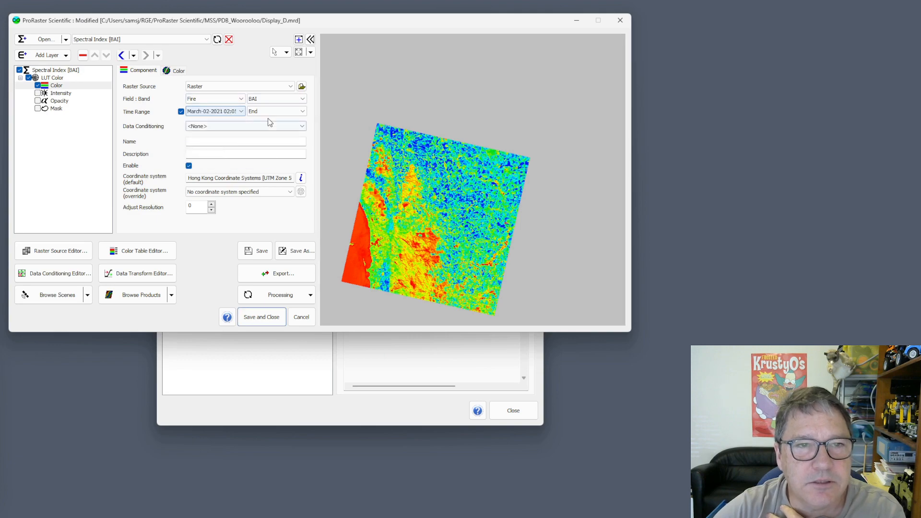
pyautogui.click(276, 111)
pyautogui.click(274, 142)
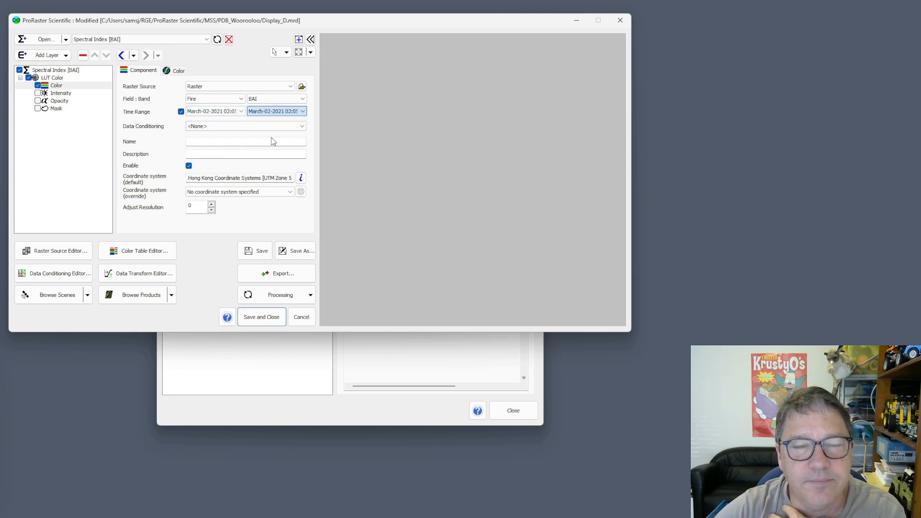
# Step: Apply the BrownGreen color table to the Color component and reverse it
pyautogui.scroll(5, 404, 223)
pyautogui.moveTo(404, 223); pyautogui.dragTo(458, 172)
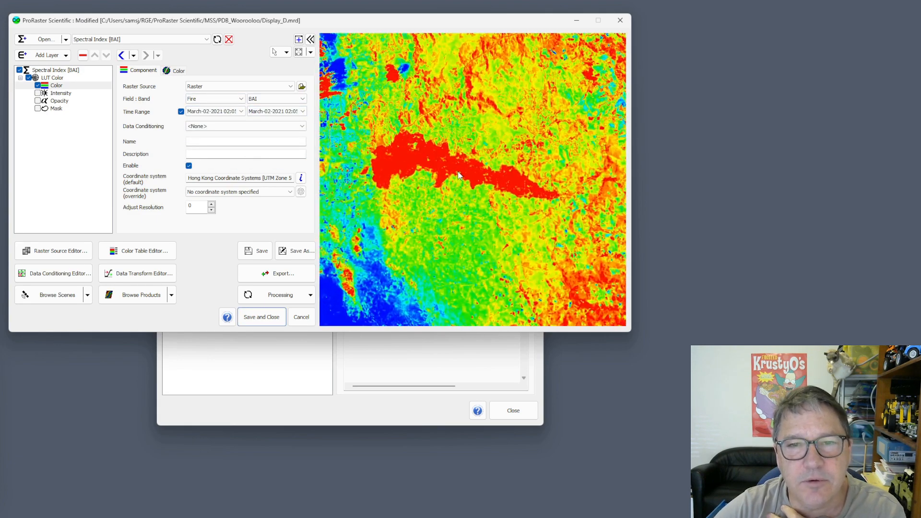
pyautogui.scroll(4, 458, 175)
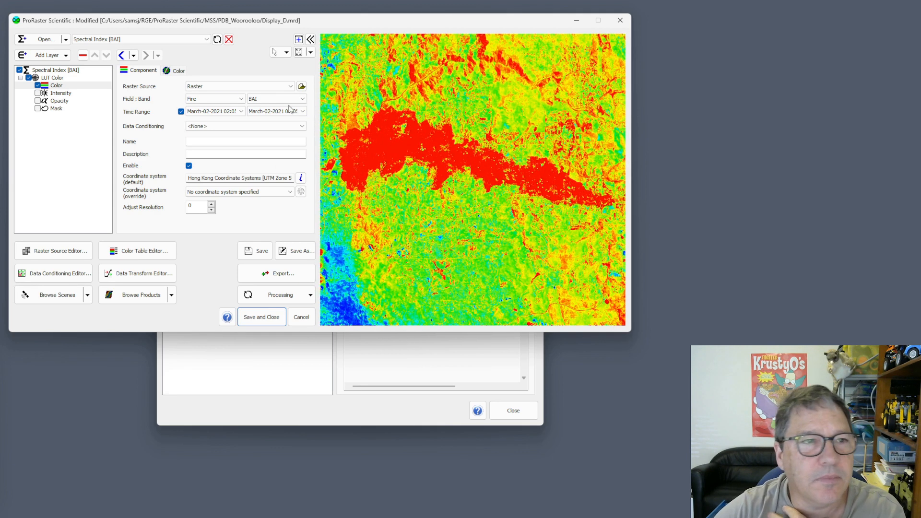
pyautogui.click(178, 71)
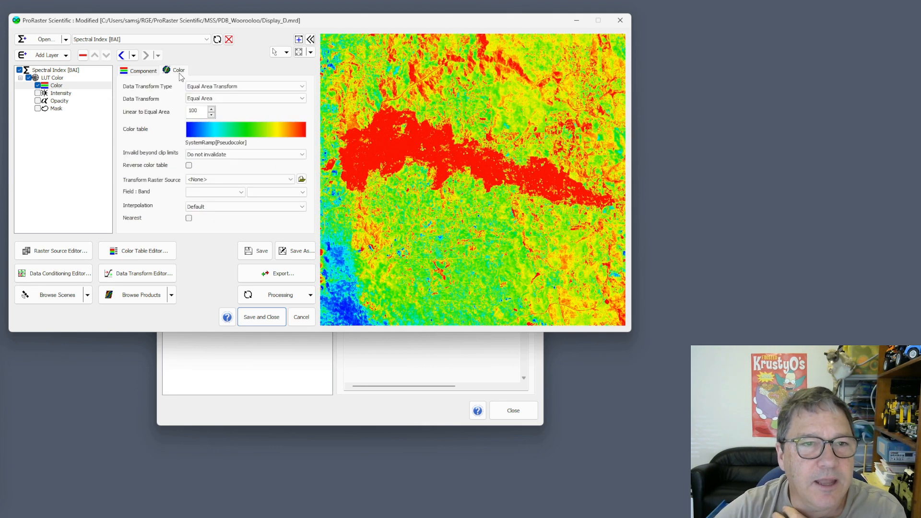
pyautogui.click(245, 134)
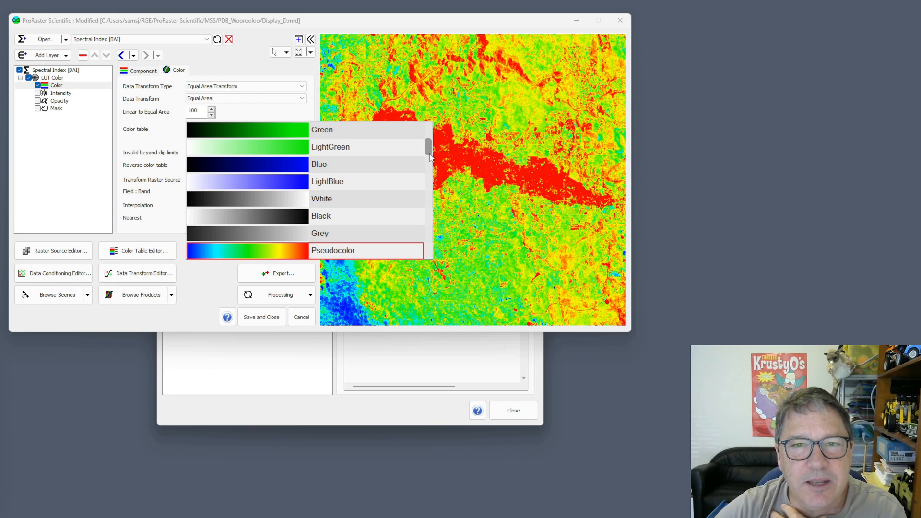
pyautogui.moveTo(430, 157); pyautogui.dragTo(431, 135)
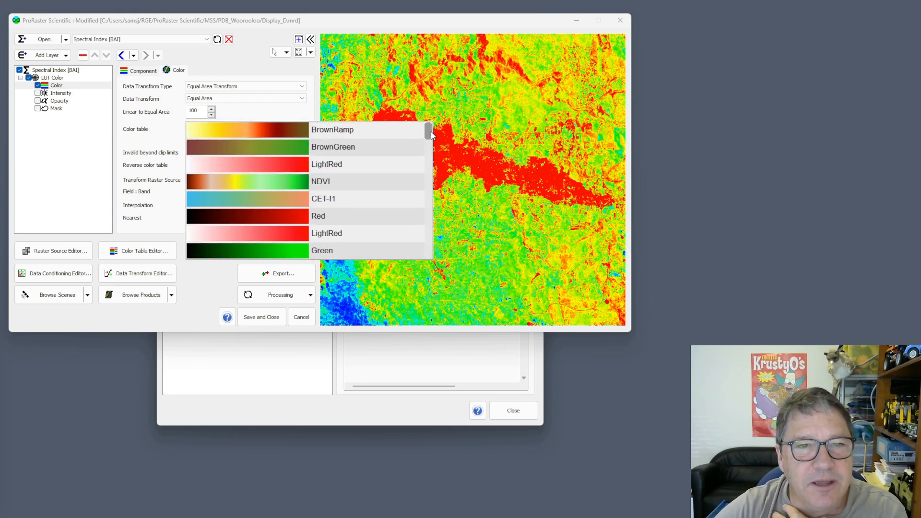
pyautogui.click(241, 147)
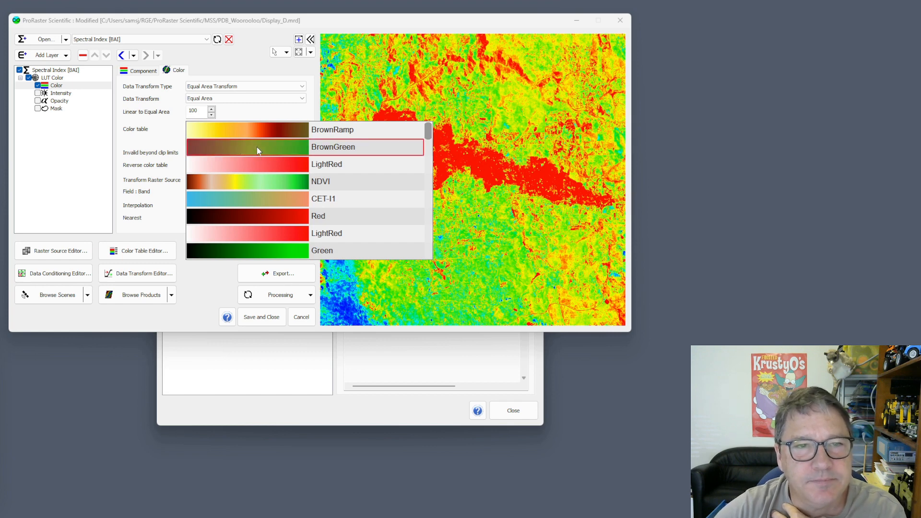
pyautogui.click(258, 150)
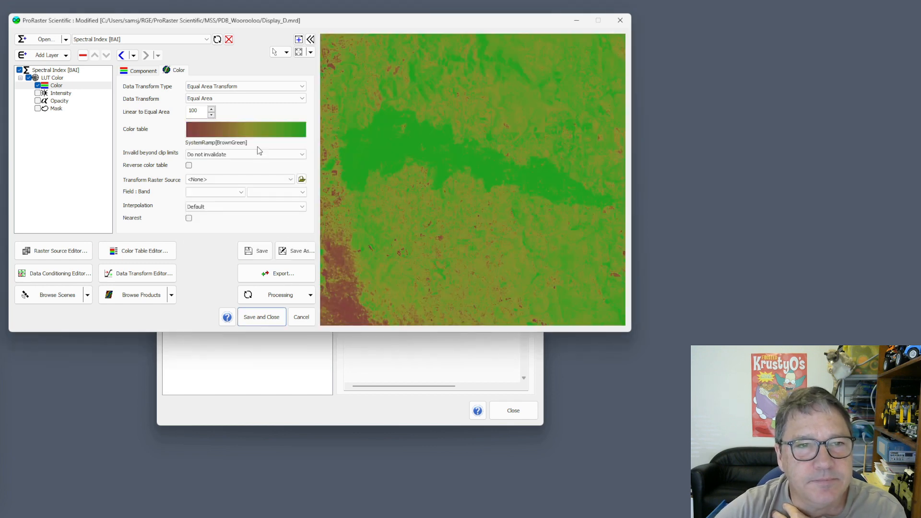
pyautogui.click(189, 165)
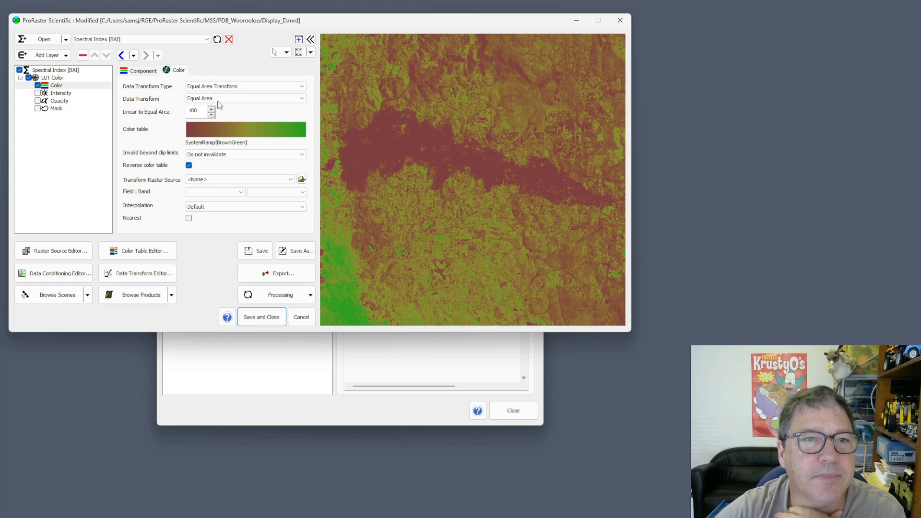
# Step: Change the Color component's data transform to a Linear Transform with Linear 0.5%Q Clip
pyautogui.click(218, 87)
pyautogui.click(206, 112)
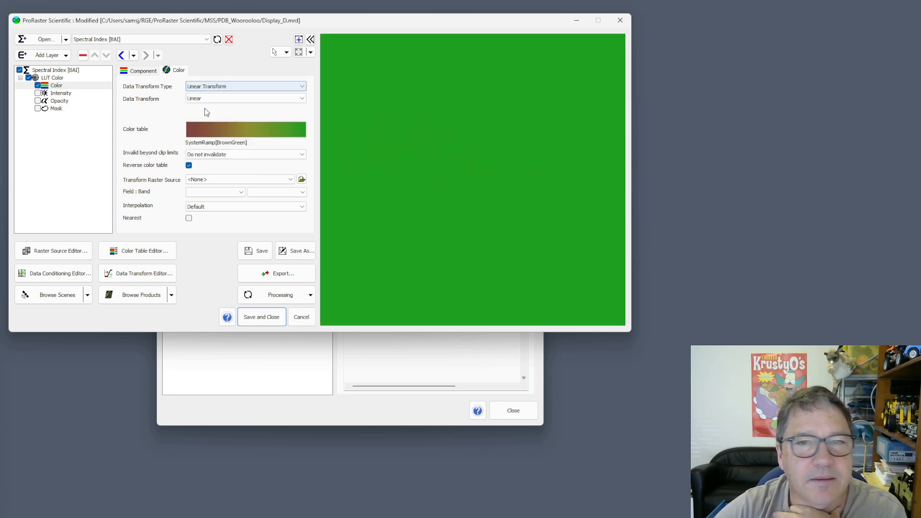
pyautogui.click(208, 100)
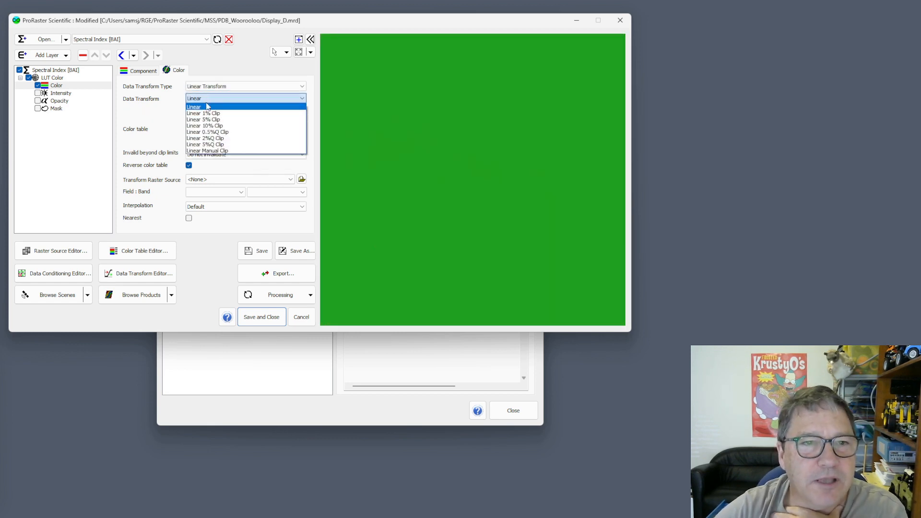
pyautogui.click(214, 134)
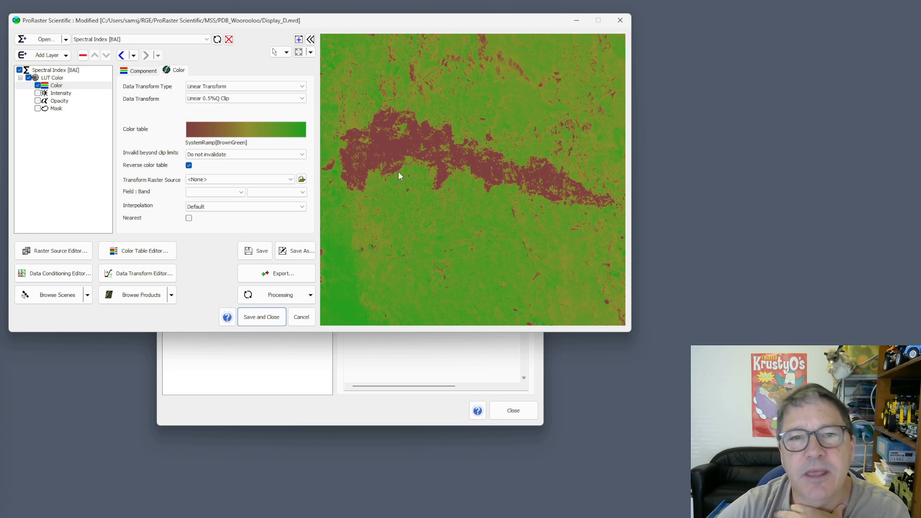
# Step: Use the Key data value tool tip to inspect BAI values inside and around the edge of the fire scar
pyautogui.moveTo(398, 172); pyautogui.dragTo(401, 187)
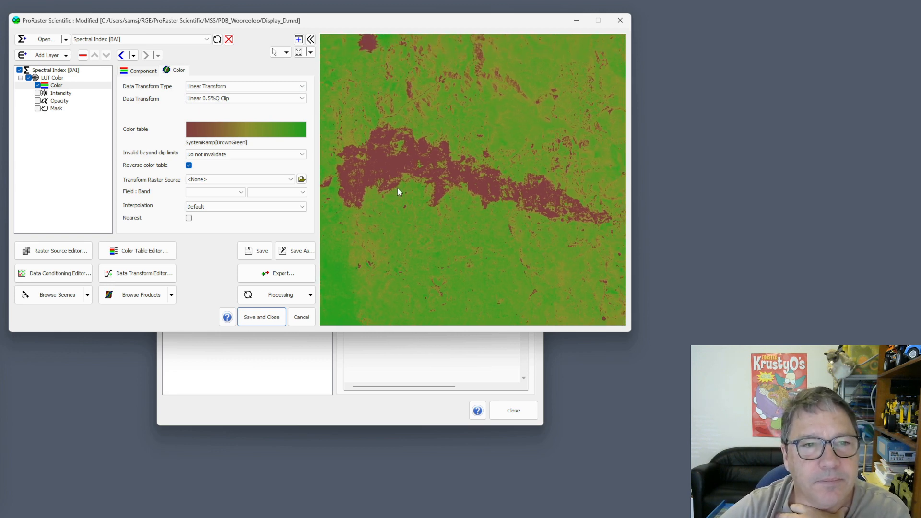
pyautogui.click(287, 52)
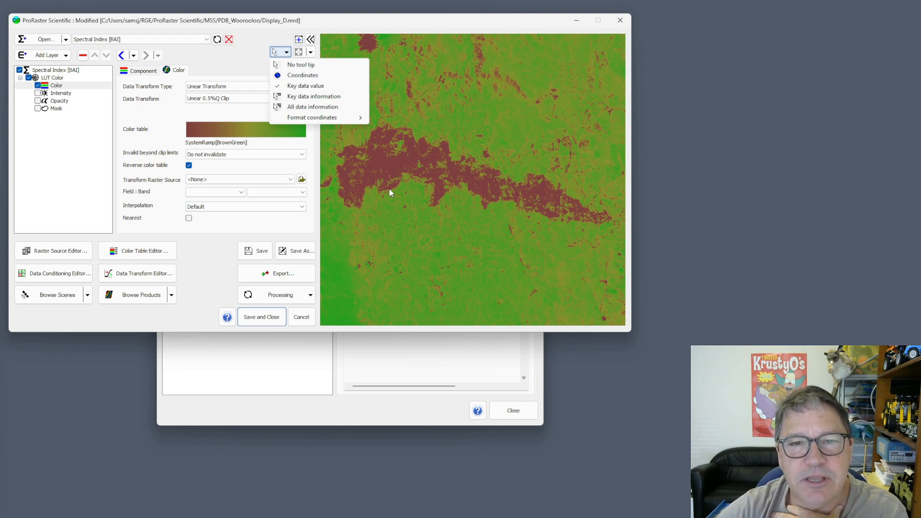
pyautogui.click(305, 85)
pyautogui.scroll(1, 394, 191)
pyautogui.scroll(5, 393, 189)
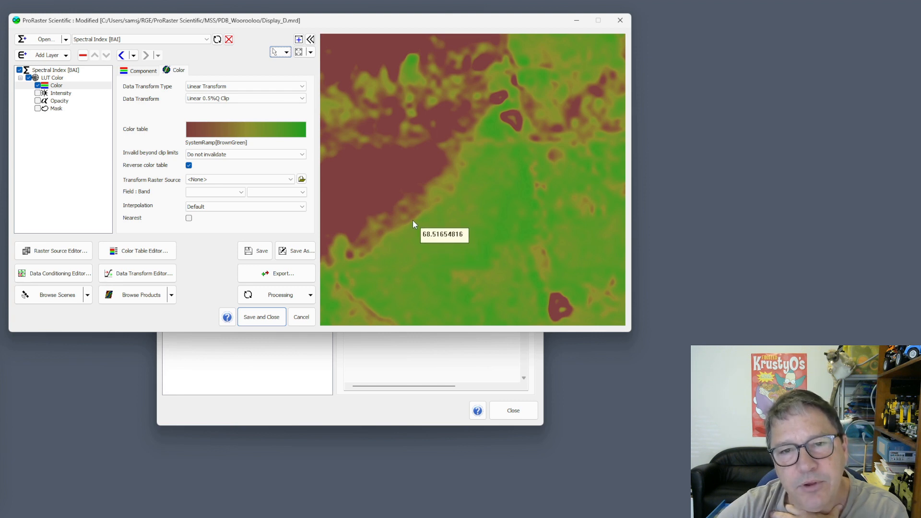
pyautogui.scroll(-2, 413, 198)
pyautogui.scroll(-1, 412, 199)
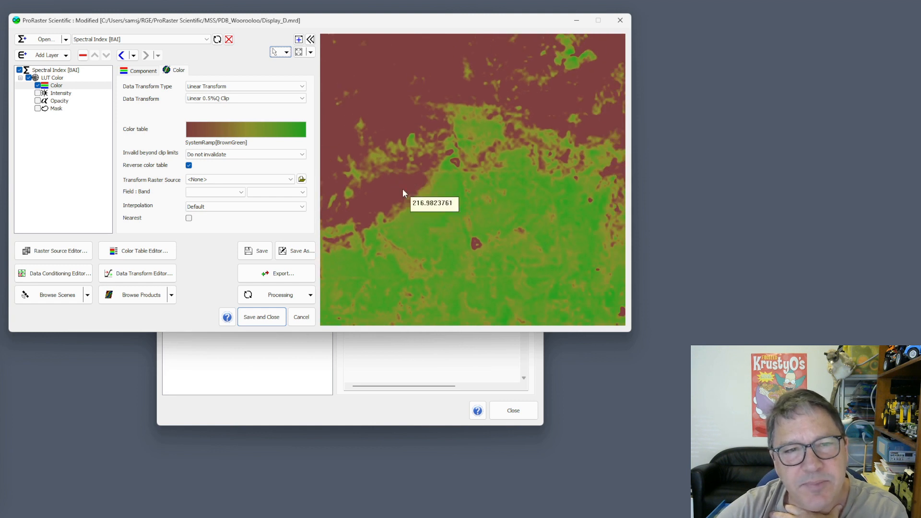
# Step: Set the Color component's data transform to Linear 5%Q Clip and save the BAI display algorithm
pyautogui.click(217, 99)
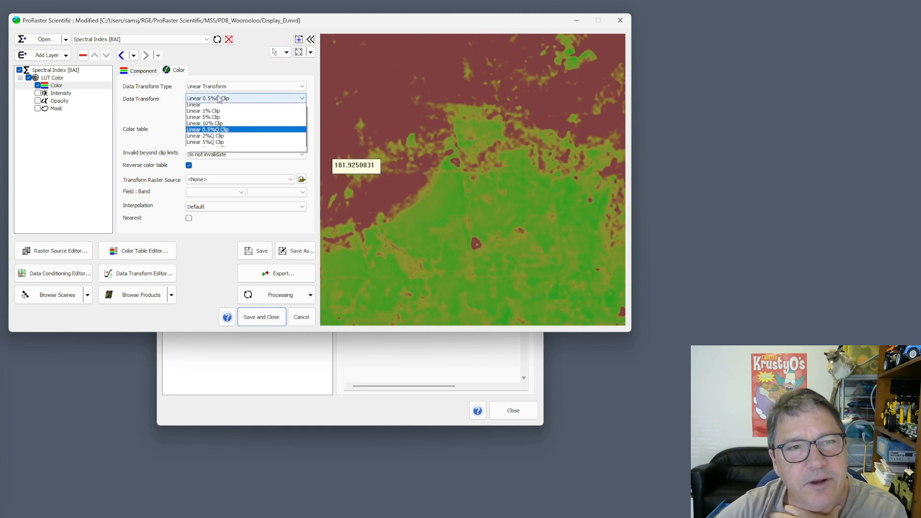
pyautogui.click(215, 144)
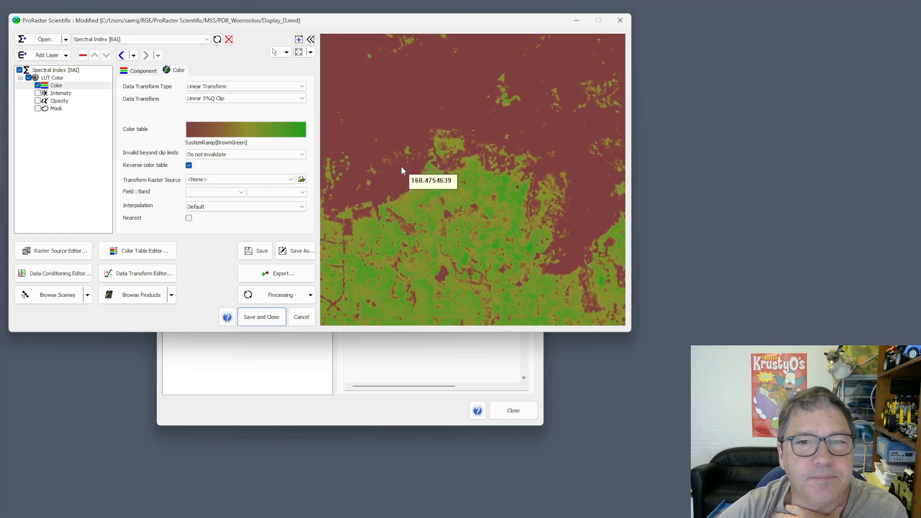
pyautogui.scroll(-3, 401, 166)
pyautogui.scroll(-2, 424, 188)
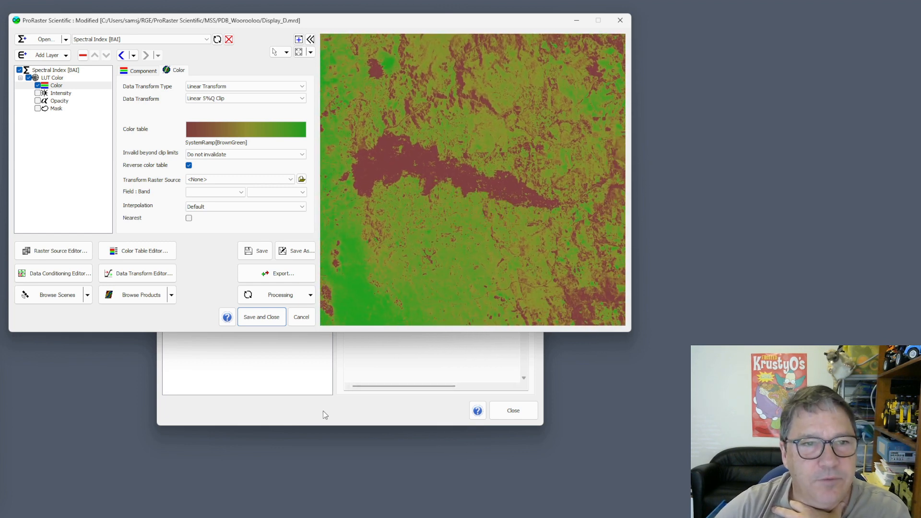
pyautogui.click(259, 252)
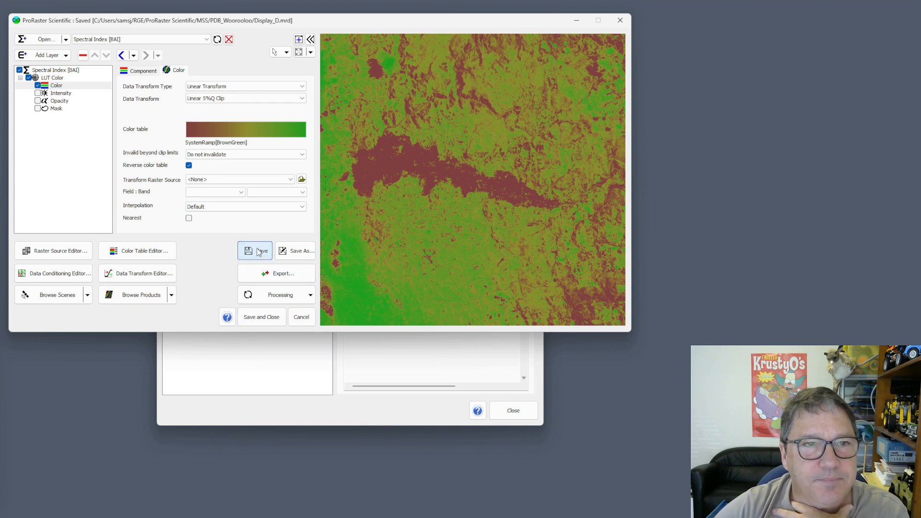
# Step: Add a Calculator operation to the Spectral Index [BAI] product with the expression clip(A00,40,400)
pyautogui.click(314, 412)
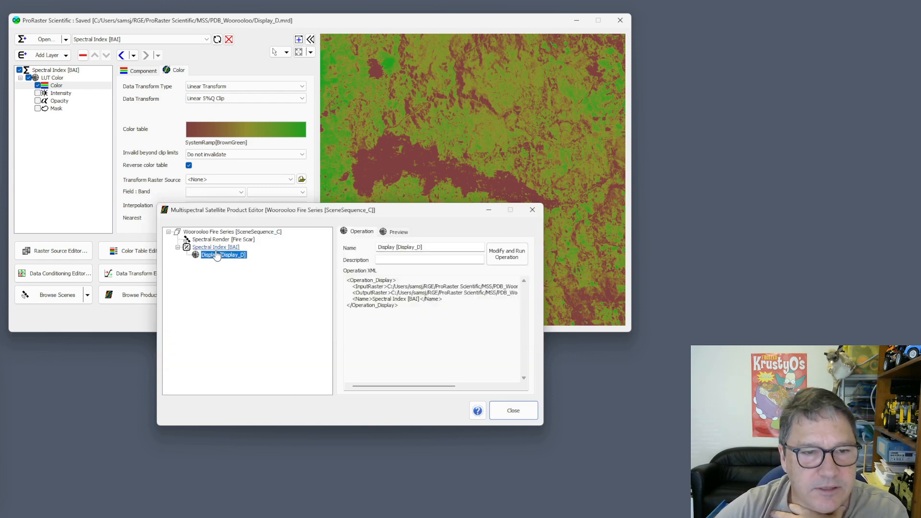
pyautogui.click(215, 248)
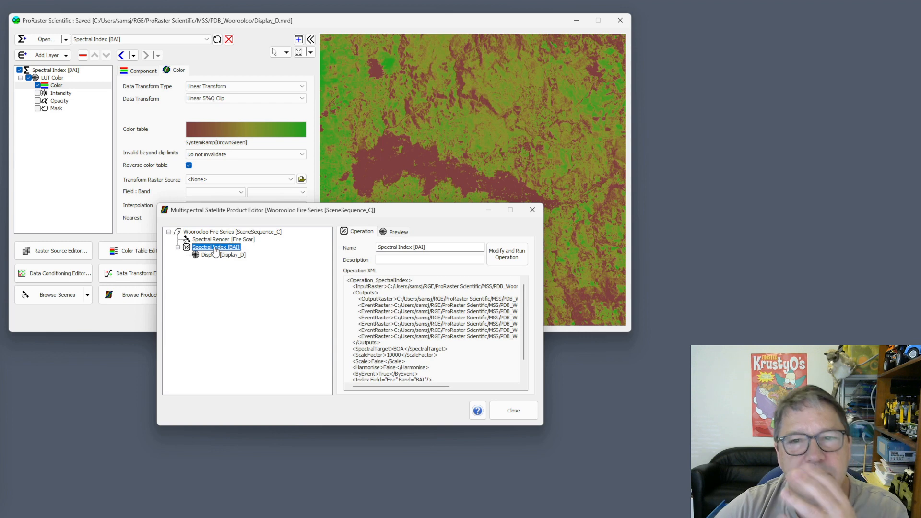
pyautogui.rightClick(215, 250)
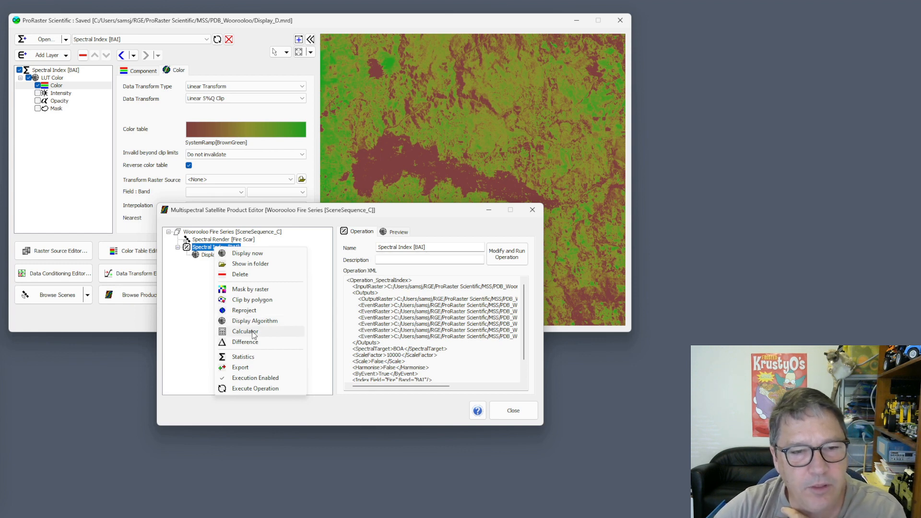
pyautogui.click(253, 335)
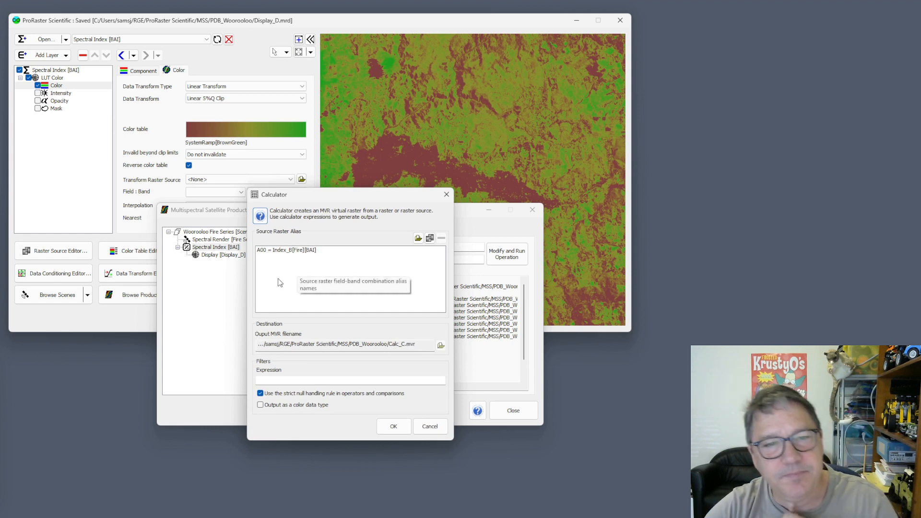
pyautogui.click(262, 251)
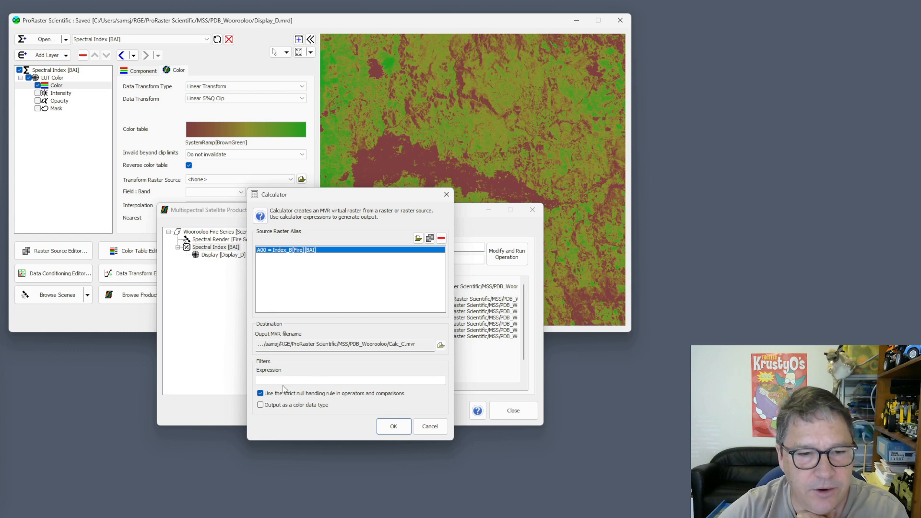
pyautogui.click(297, 381)
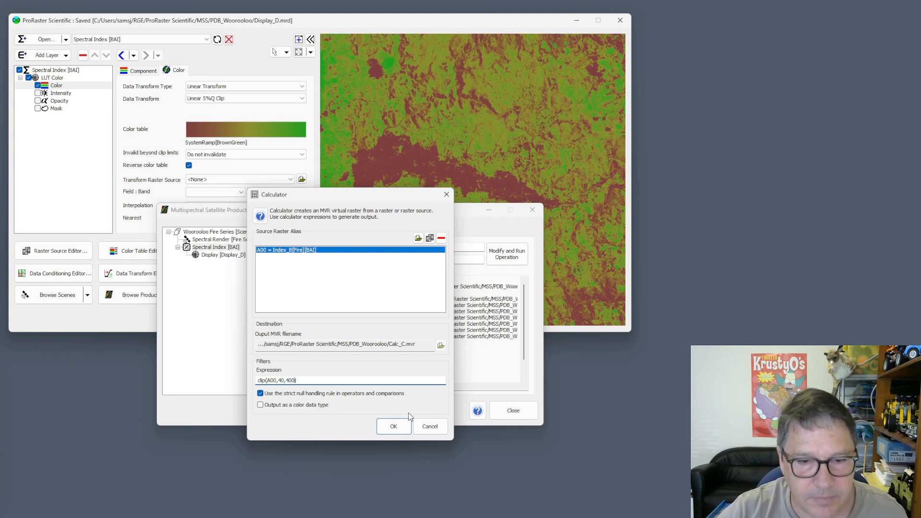
pyautogui.click(394, 425)
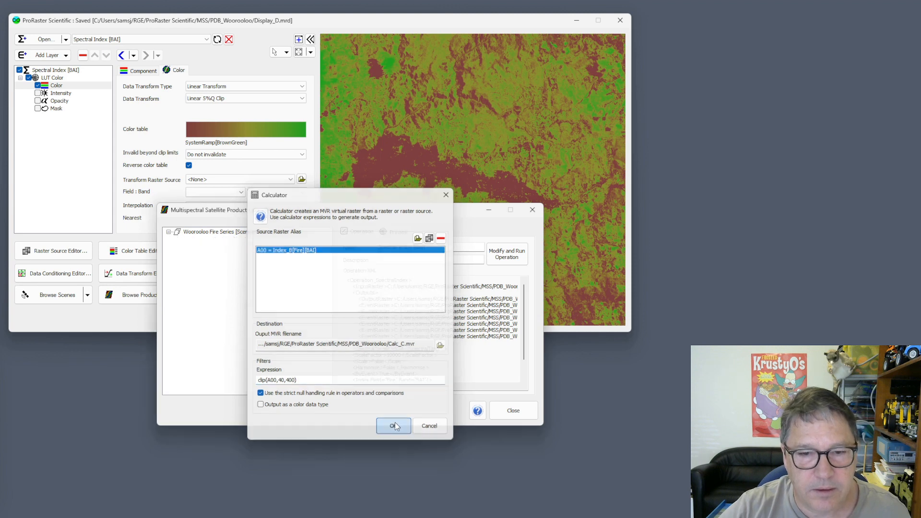
# Step: Preview the new Calculator product and display it as an algorithm
pyautogui.click(233, 263)
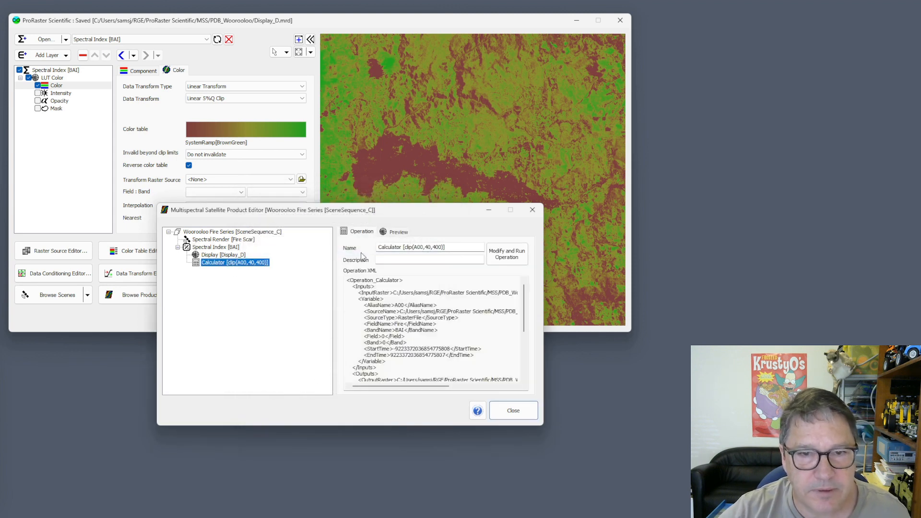
pyautogui.click(398, 233)
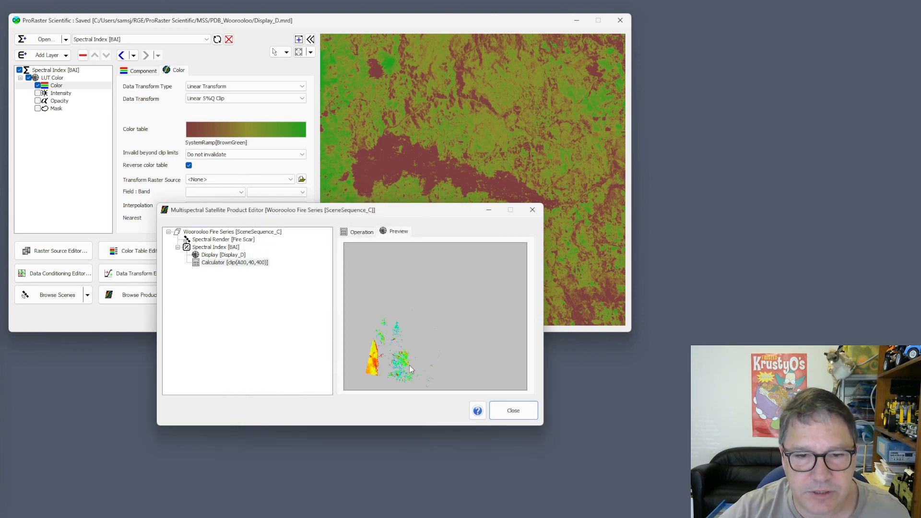
pyautogui.rightClick(222, 263)
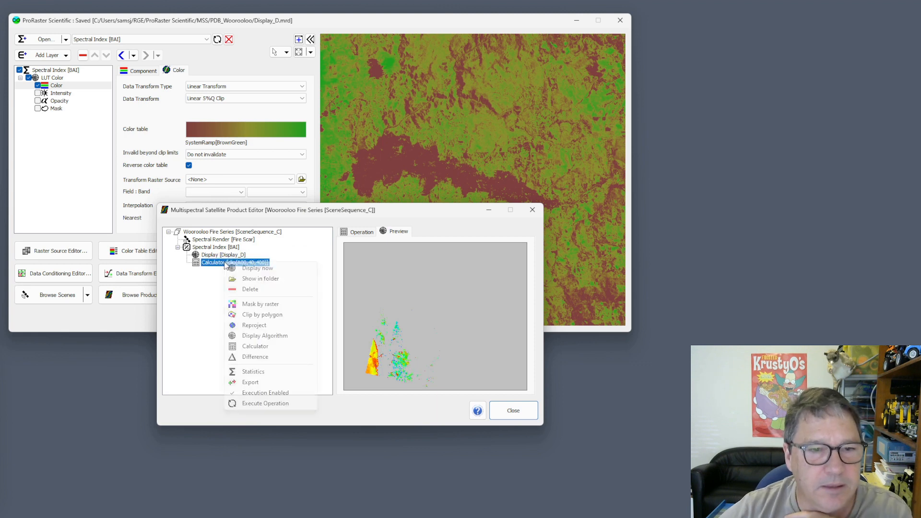
pyautogui.click(250, 270)
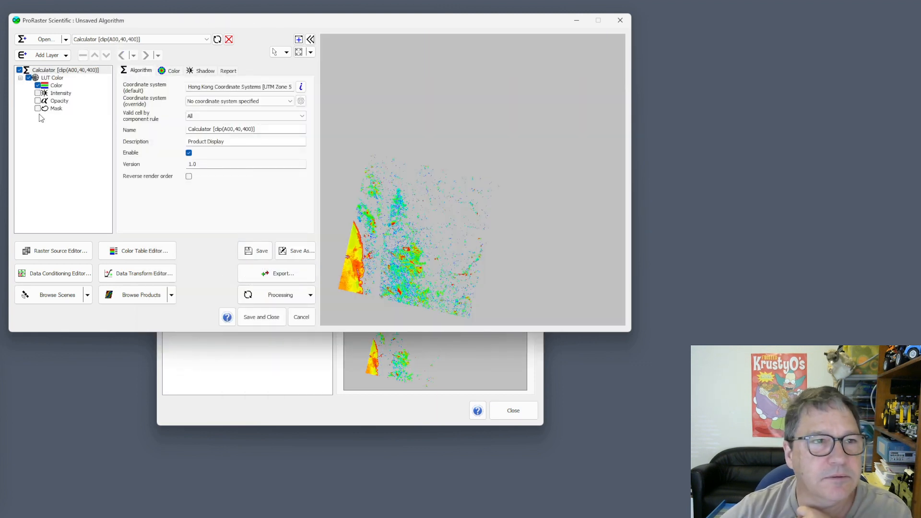
# Step: Limit the Calculator algorithm's Color component to March-02-2021 at both ends of its time range
pyautogui.click(56, 87)
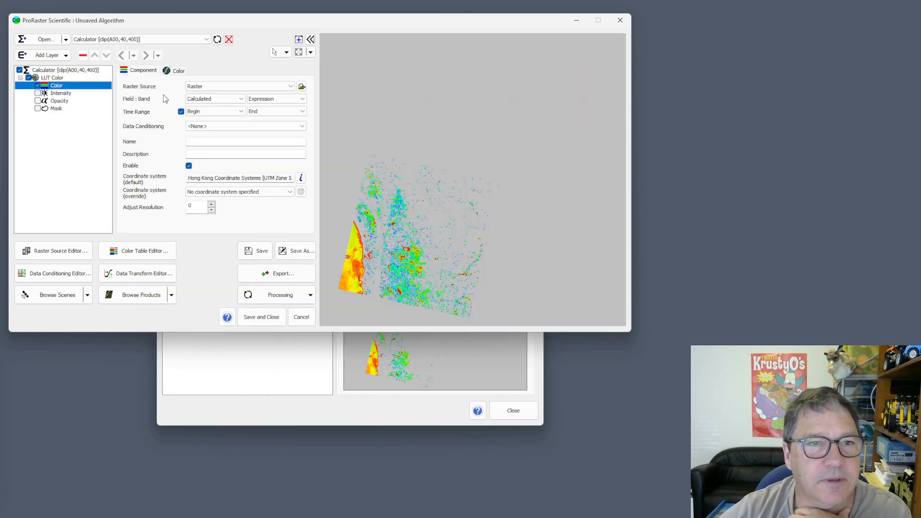
pyautogui.click(216, 112)
pyautogui.click(214, 138)
pyautogui.click(277, 111)
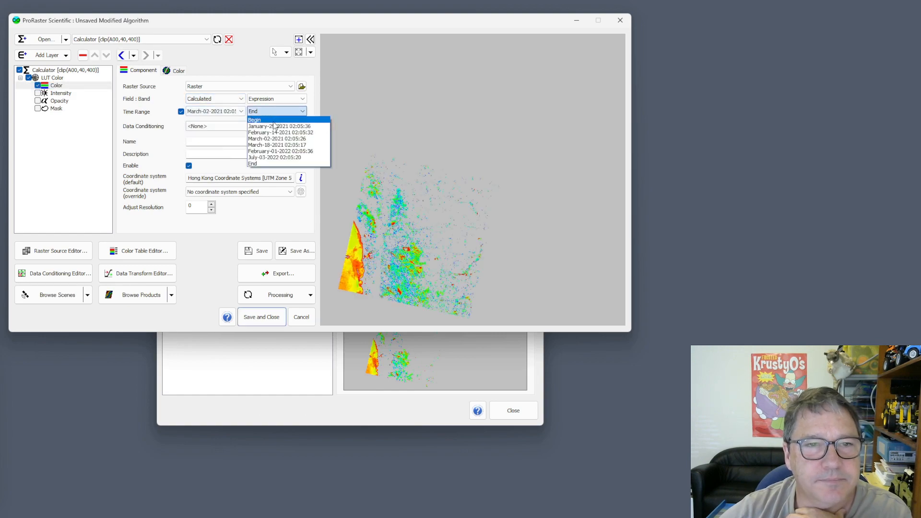
pyautogui.click(272, 139)
# Step: Examine how the calculated BAI raster separates the fire scar from the surrounding land, in overview and in detail
pyautogui.scroll(5, 390, 240)
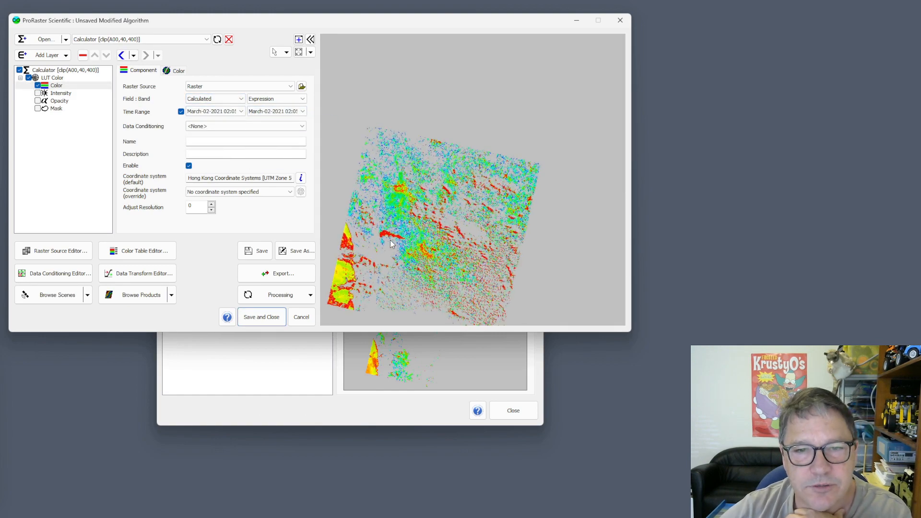
pyautogui.scroll(5, 389, 234)
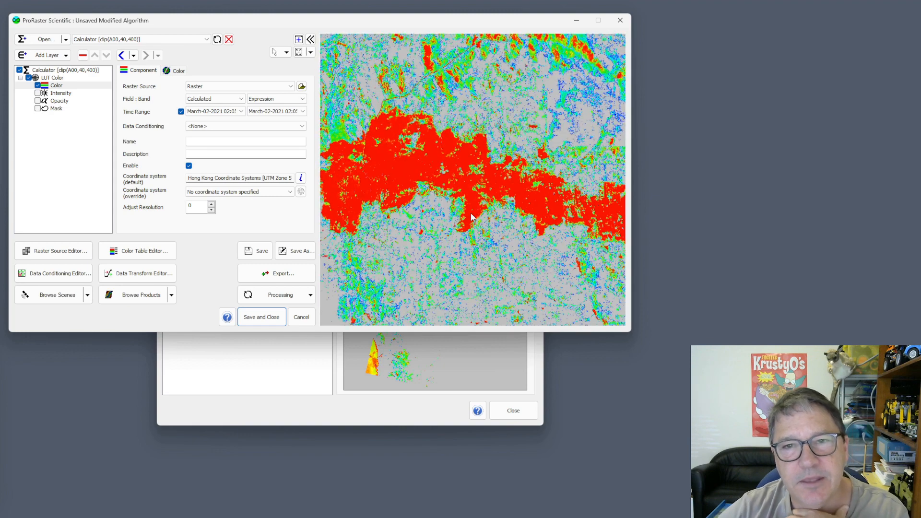
pyautogui.scroll(-3, 436, 228)
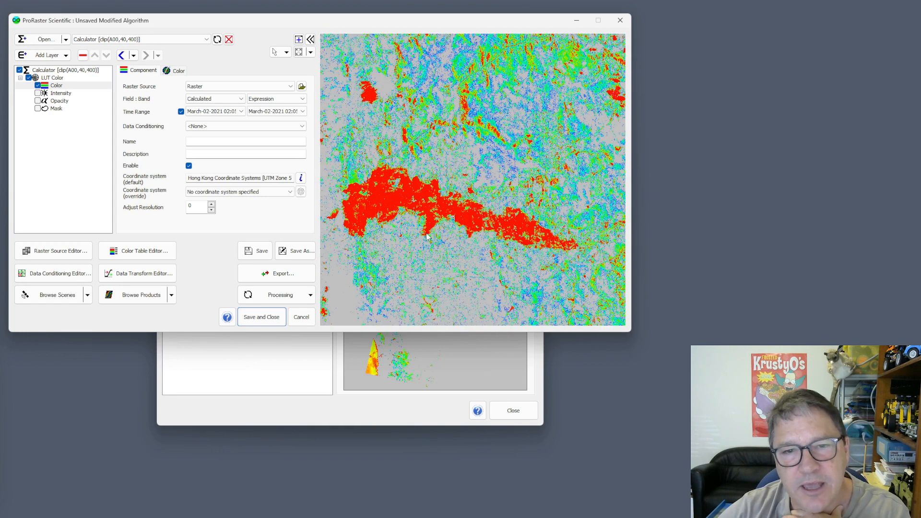
pyautogui.scroll(6, 428, 236)
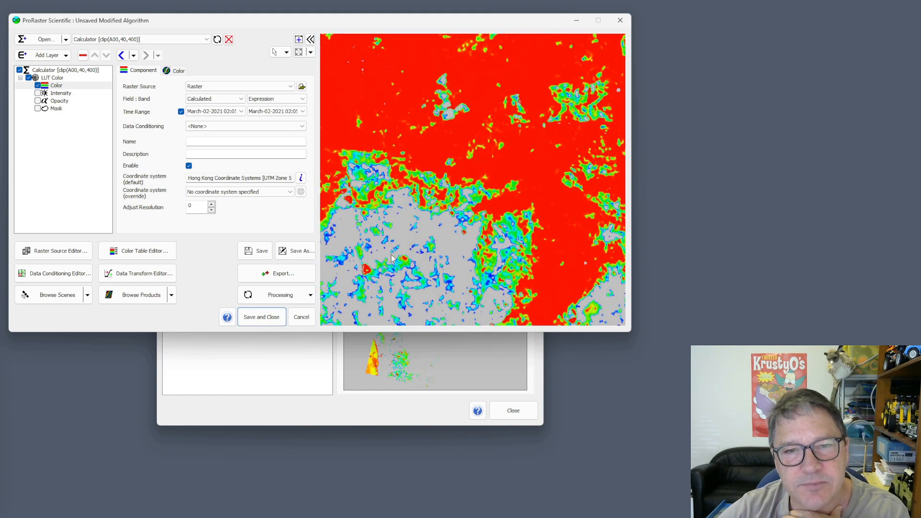
pyautogui.scroll(-5, 438, 236)
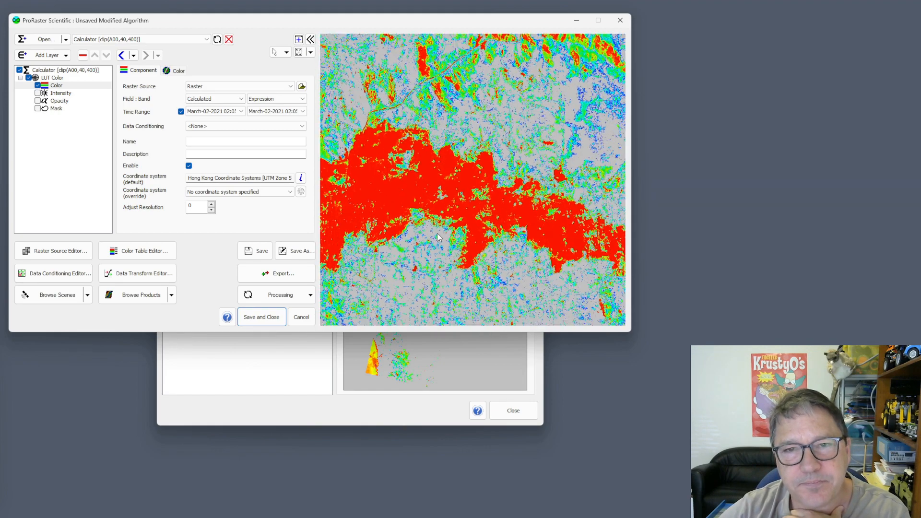
pyautogui.scroll(-5, 438, 237)
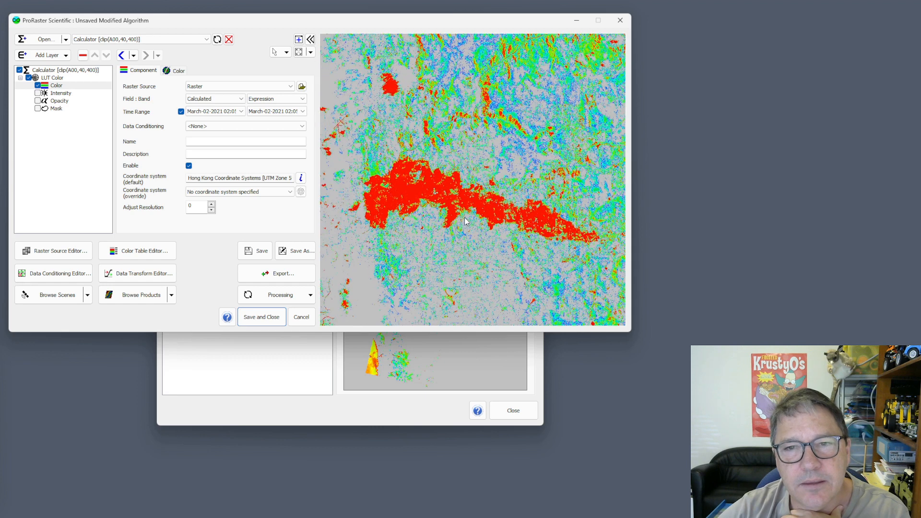
pyautogui.moveTo(464, 218); pyautogui.dragTo(460, 208)
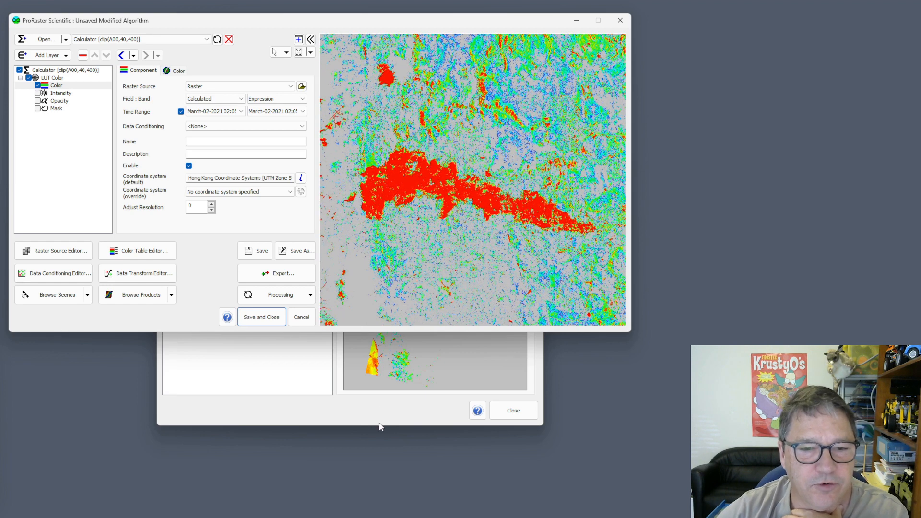
# Step: Add a Clip by polygon operation to the Calculator product, using BufferPolygon.TAB as the polygon set
pyautogui.click(344, 413)
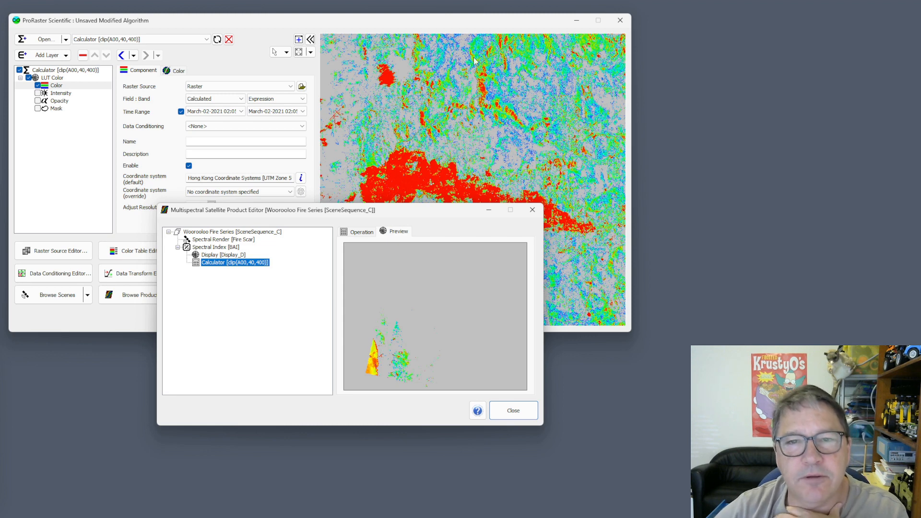
pyautogui.moveTo(329, 212); pyautogui.dragTo(323, 206)
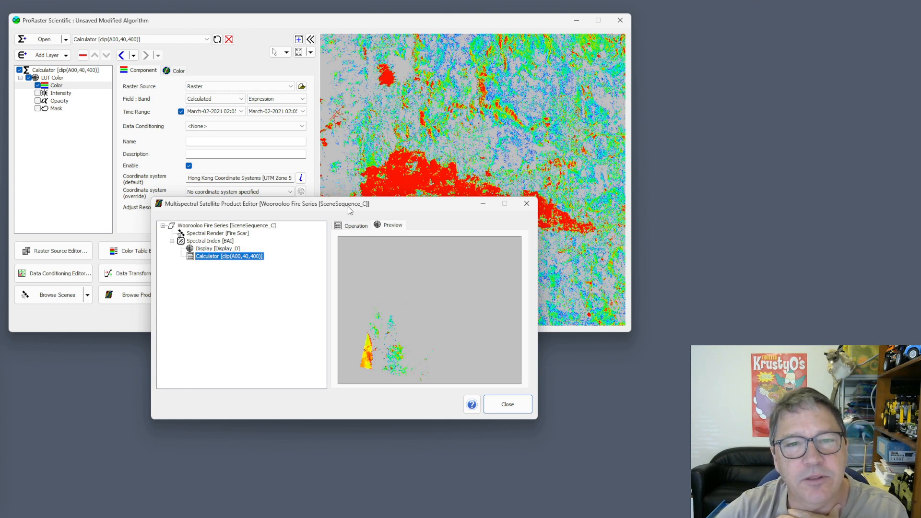
pyautogui.rightClick(216, 257)
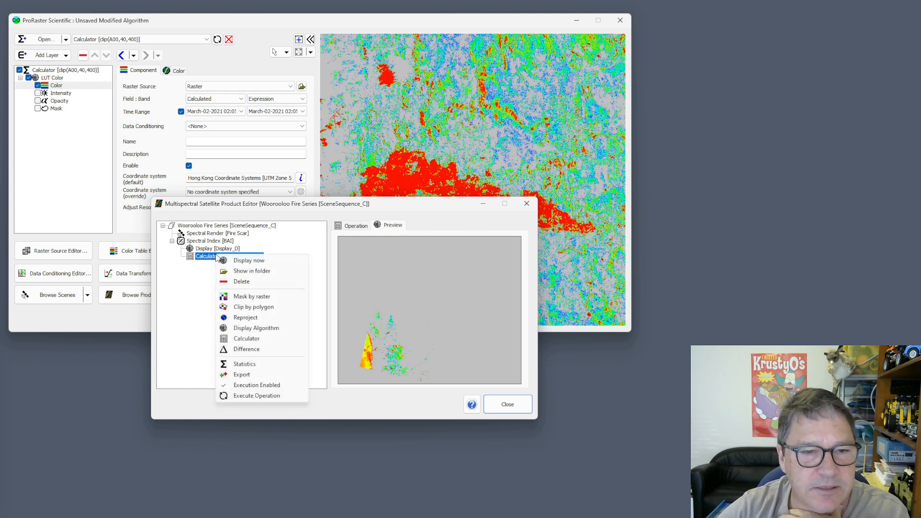
pyautogui.click(257, 310)
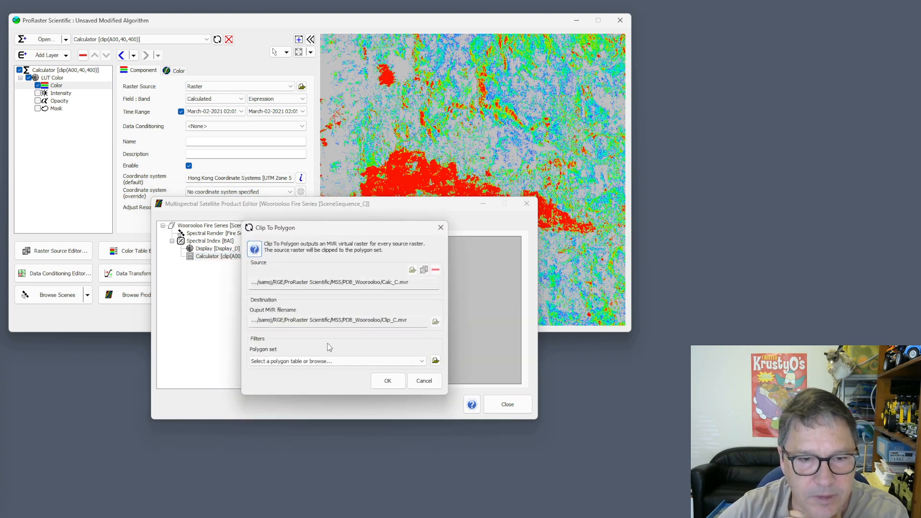
pyautogui.click(328, 361)
pyautogui.click(325, 375)
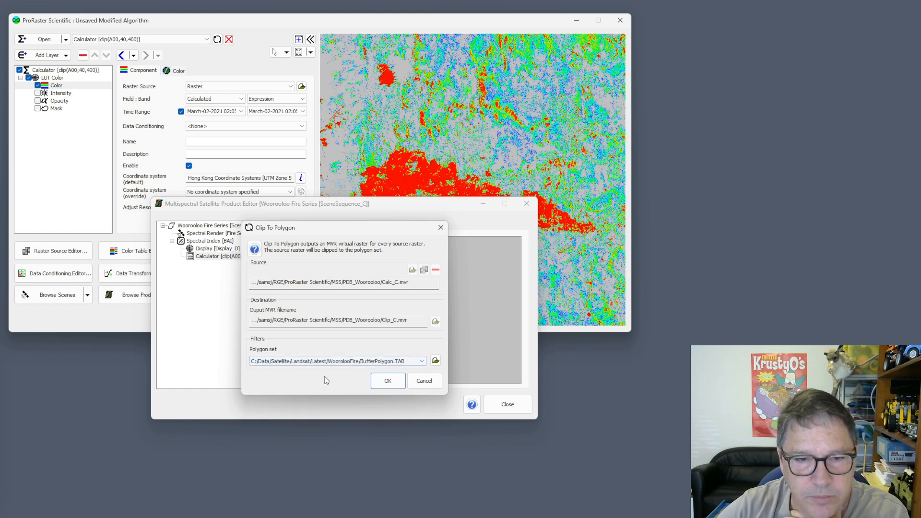
pyautogui.click(389, 381)
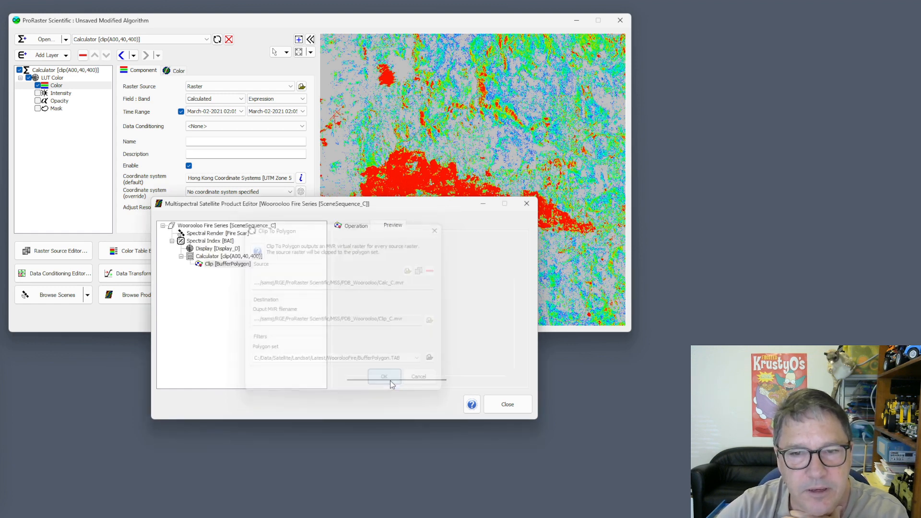
# Step: Display the new BufferPolygon Clip product in the algorithm view
pyautogui.click(226, 264)
pyautogui.rightClick(225, 266)
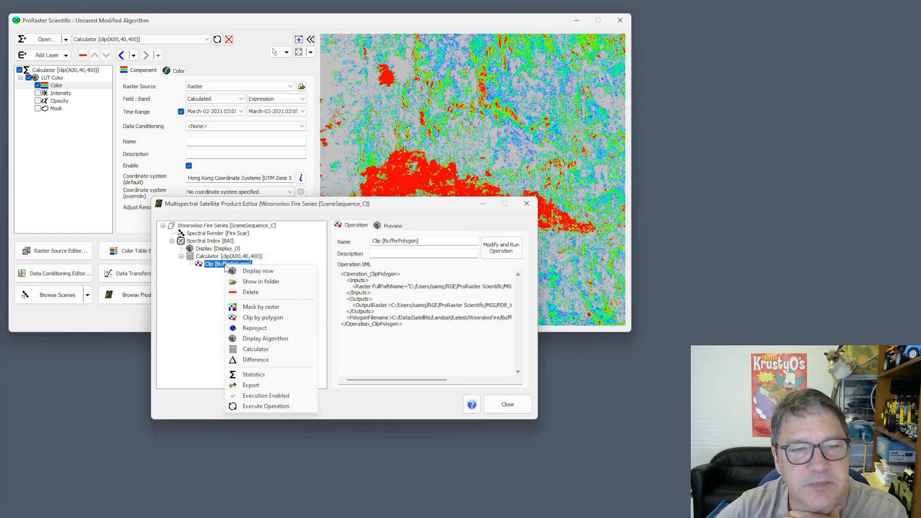
pyautogui.click(246, 272)
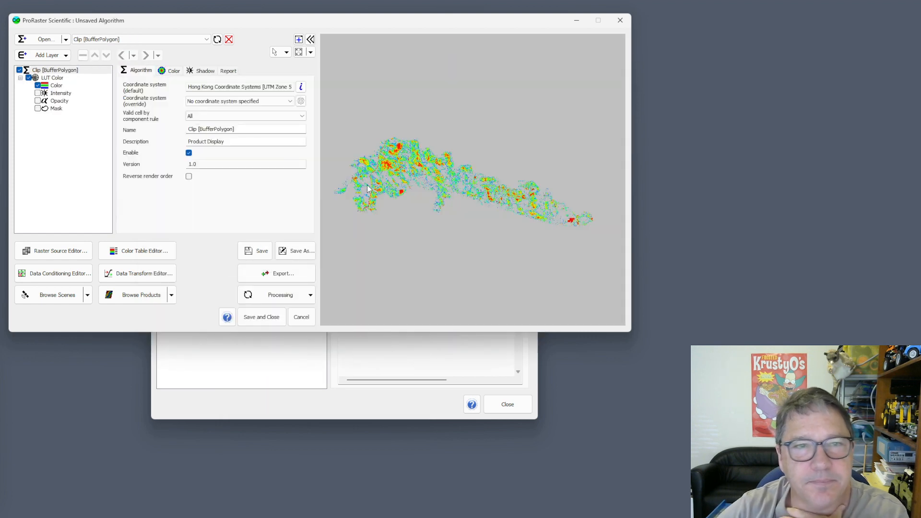
# Step: Limit the Clip algorithm's Color component to March-02-2021 at both ends of its time range
pyautogui.click(56, 85)
pyautogui.click(205, 114)
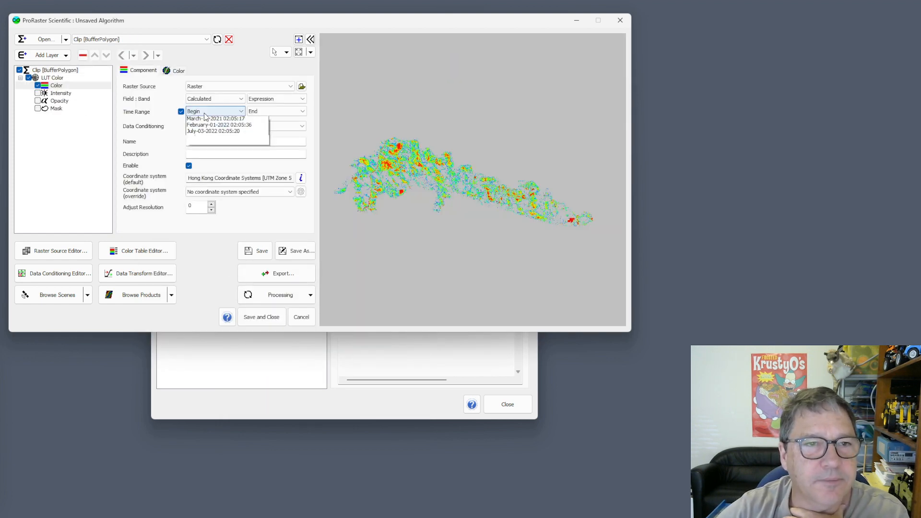
pyautogui.click(207, 138)
pyautogui.click(277, 112)
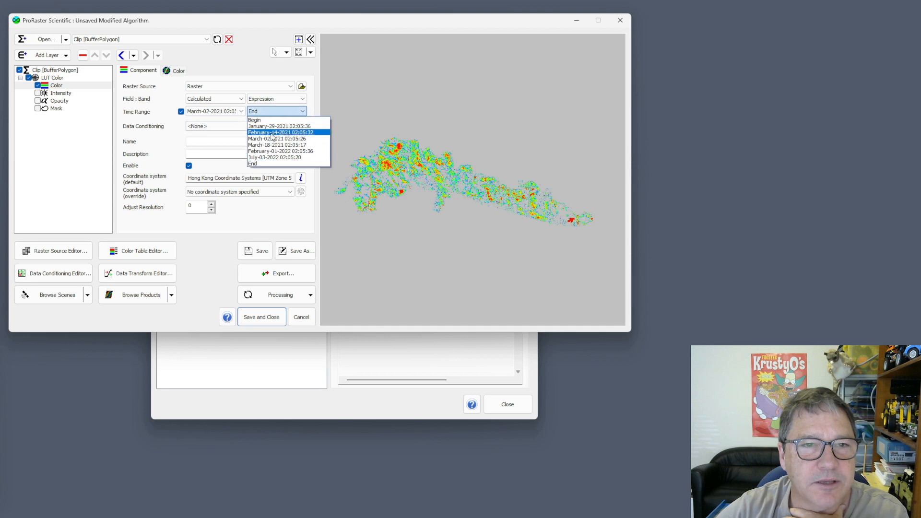
pyautogui.click(273, 139)
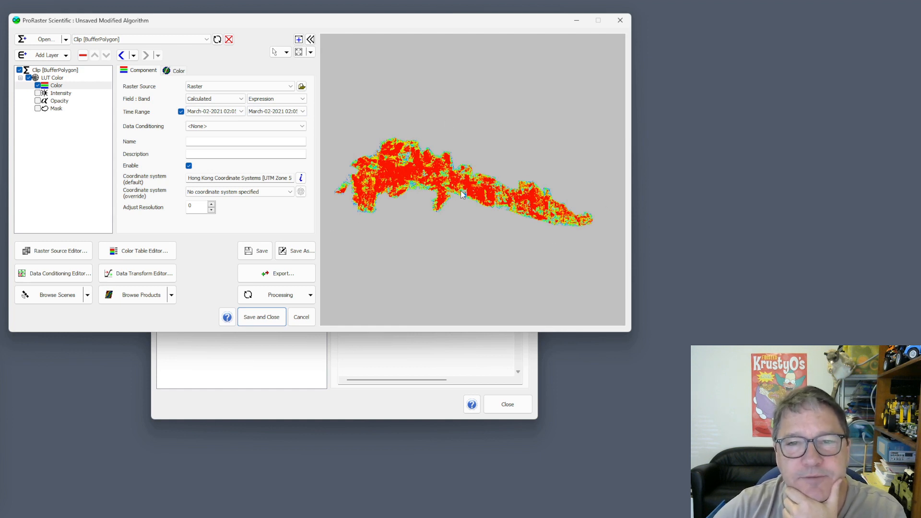
pyautogui.moveTo(463, 194); pyautogui.dragTo(470, 191)
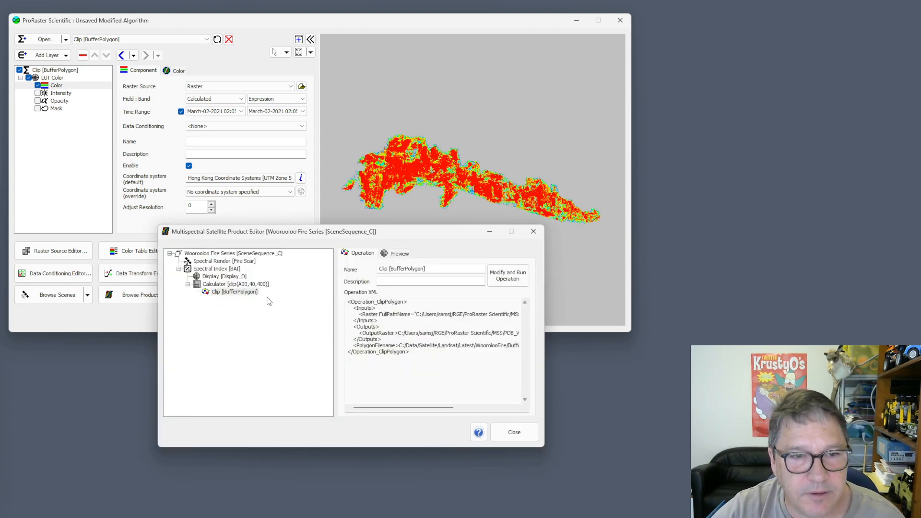
# Step: Review the operation definitions of the Woorooloo Fire Series scene sequence, the BAI spectral index and the Calculator product
pyautogui.click(215, 254)
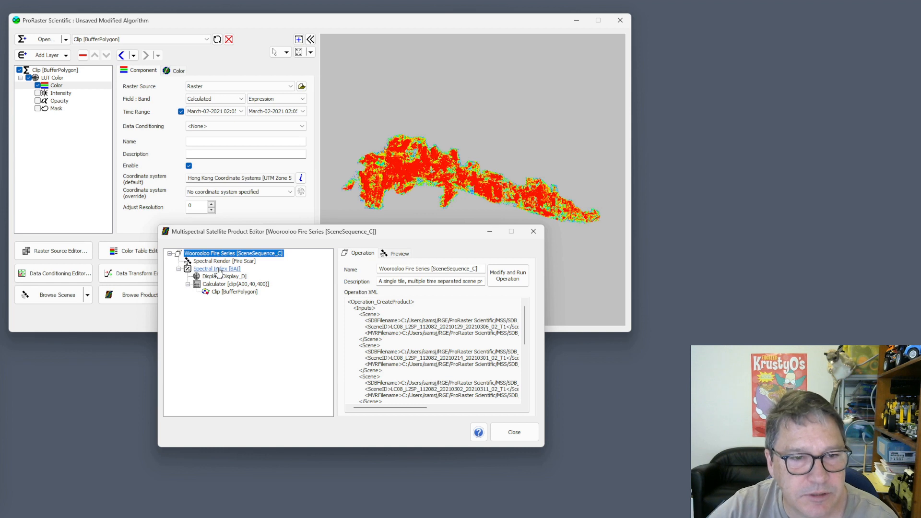
pyautogui.click(219, 270)
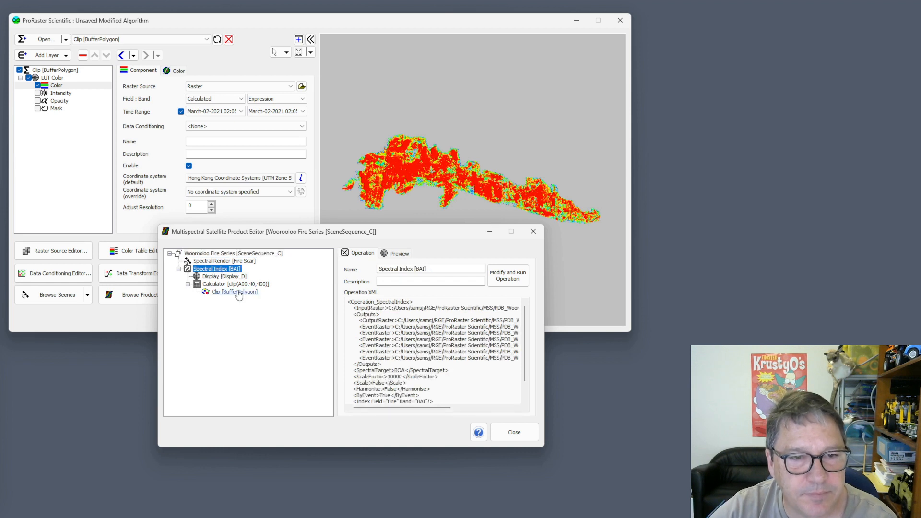
pyautogui.click(223, 285)
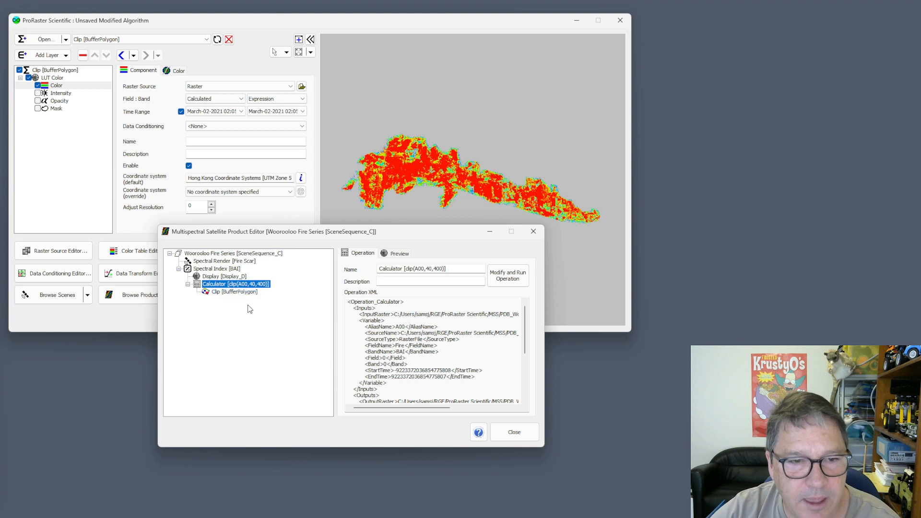
# Step: Add a Statistics operation to the Clip product, covering all bands of the Calculated field with statistics for each individual event
pyautogui.click(229, 293)
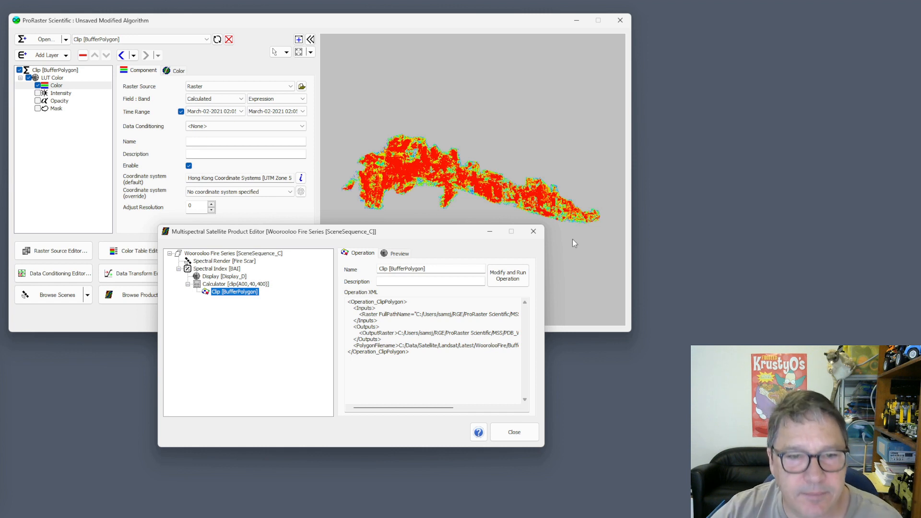
pyautogui.rightClick(235, 292)
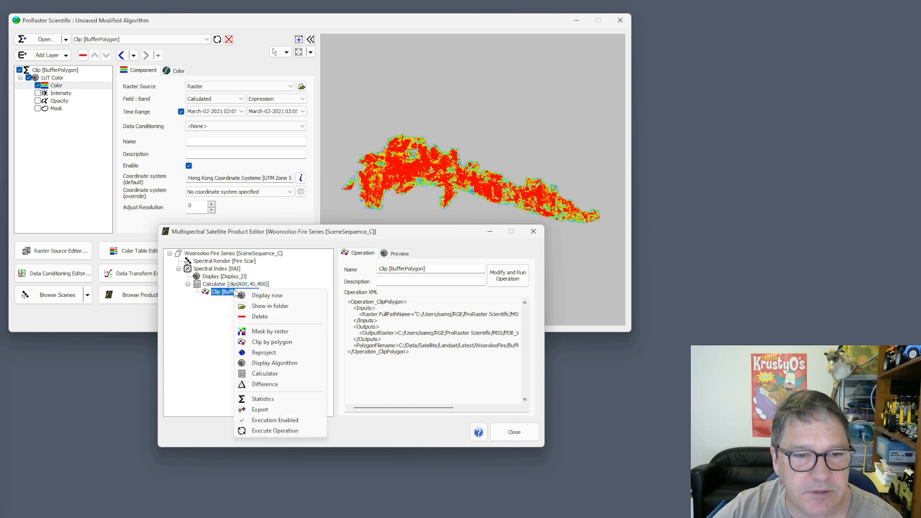
pyautogui.click(262, 399)
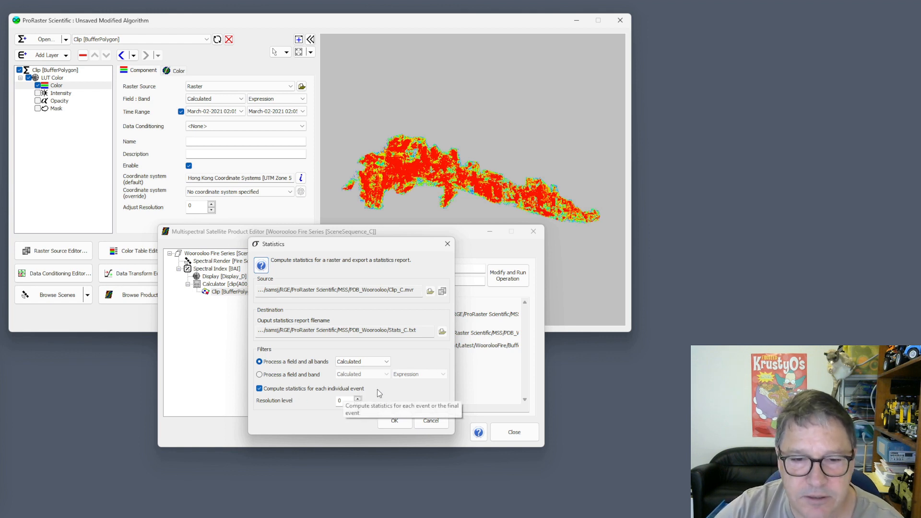
pyautogui.click(394, 421)
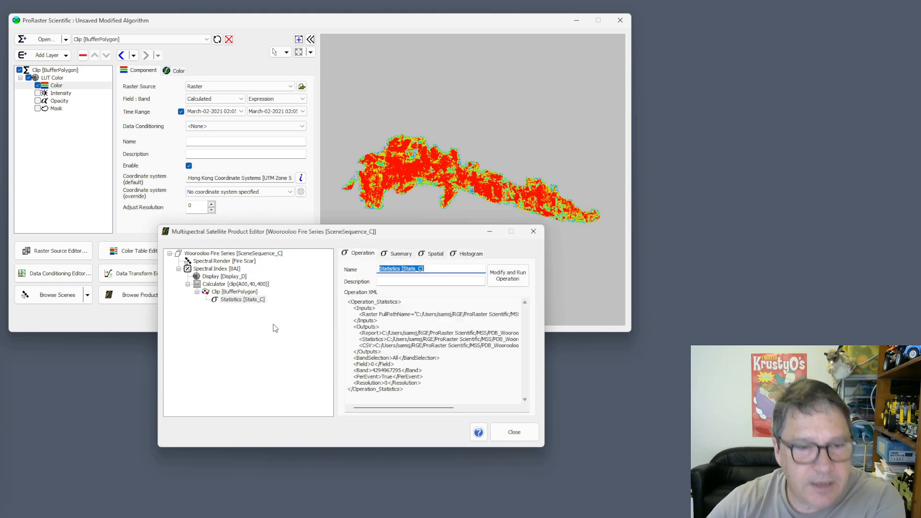
# Step: Examine the Statistics summary, especially the valid cell count, for every event from January-29-2021 through July-03-2022
pyautogui.click(234, 300)
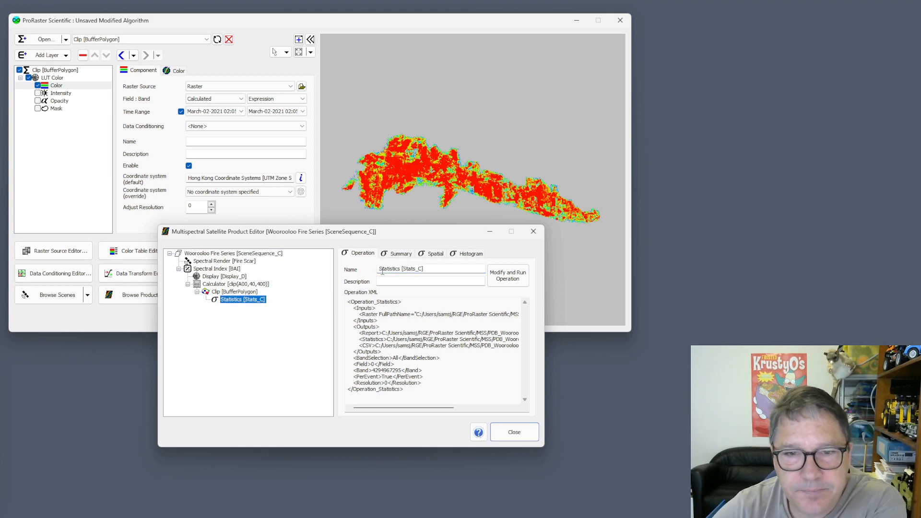
pyautogui.click(400, 255)
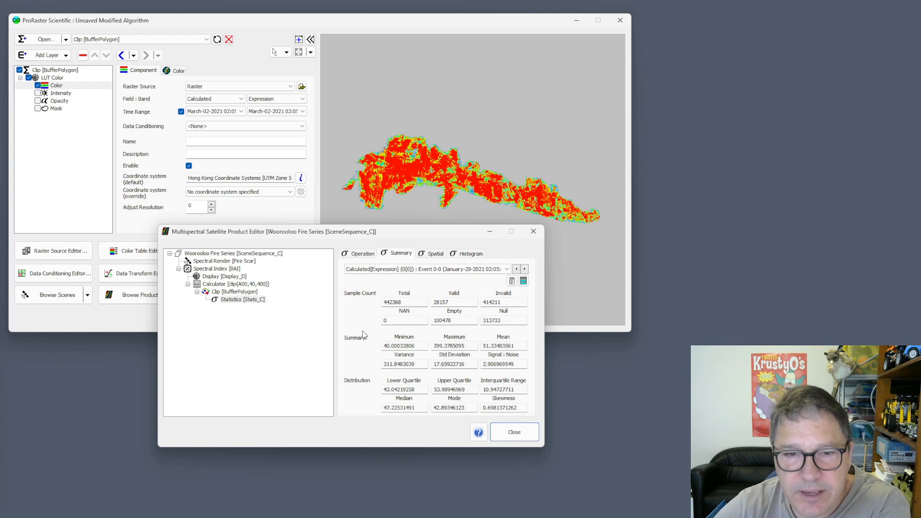
pyautogui.doubleClick(455, 303)
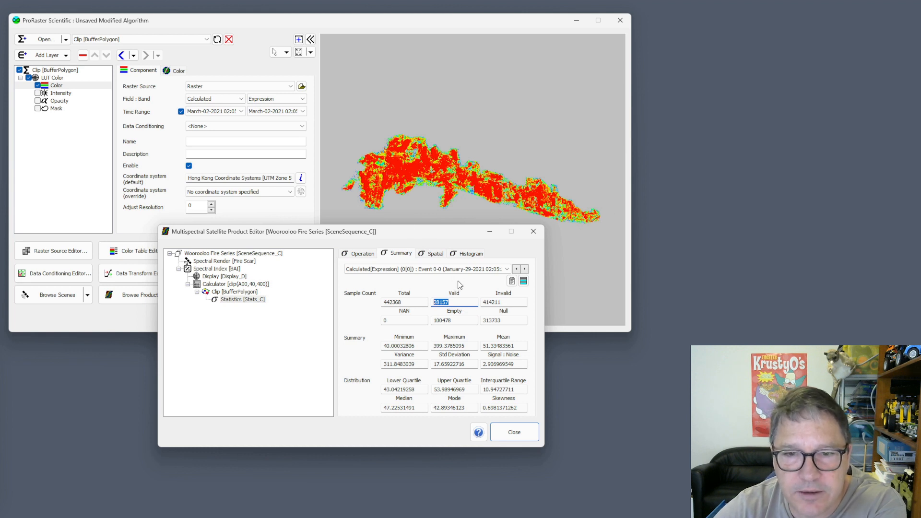
pyautogui.click(439, 272)
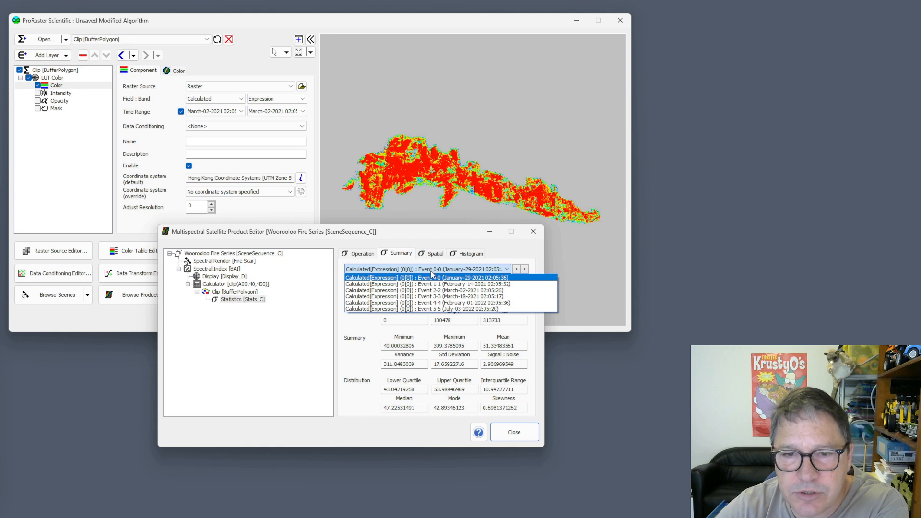
pyautogui.click(430, 278)
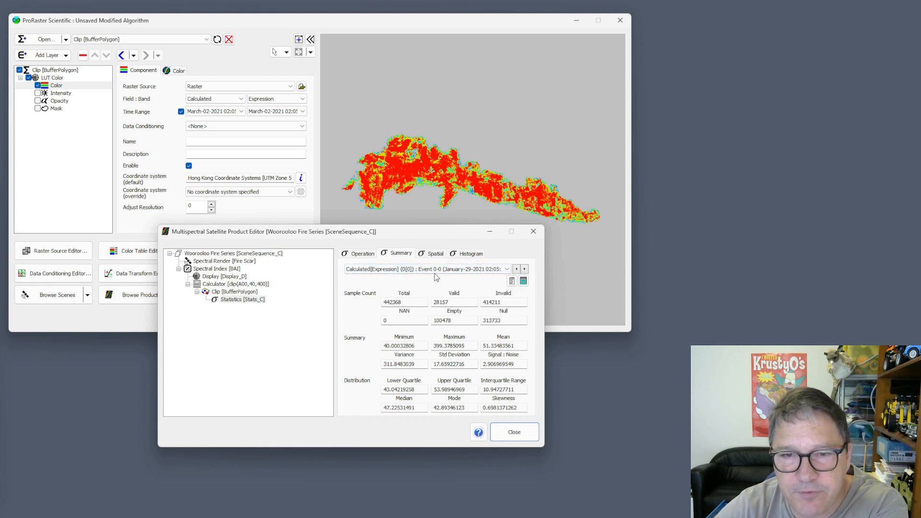
pyautogui.click(525, 269)
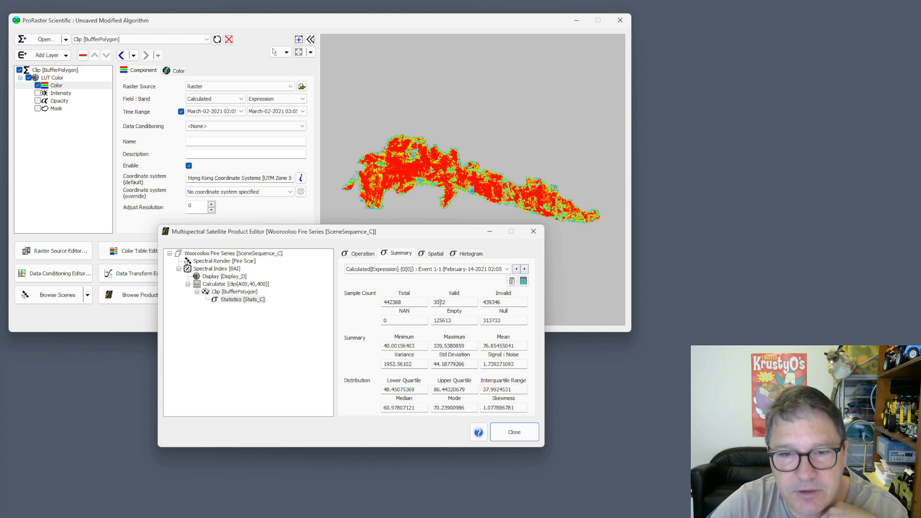
pyautogui.click(525, 269)
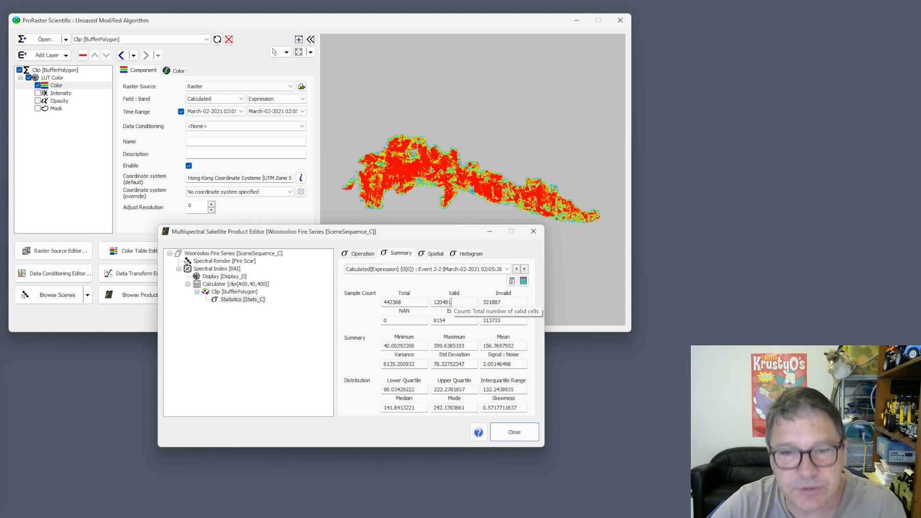
pyautogui.click(525, 270)
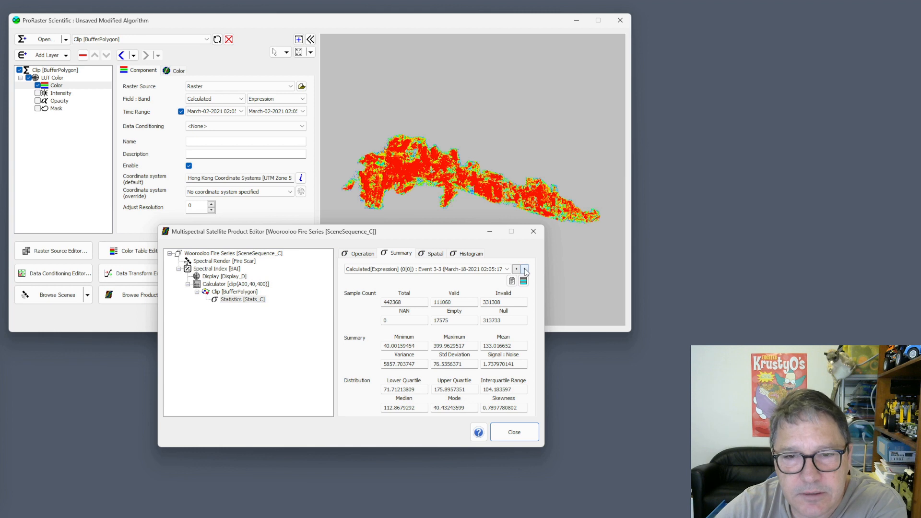
pyautogui.click(525, 270)
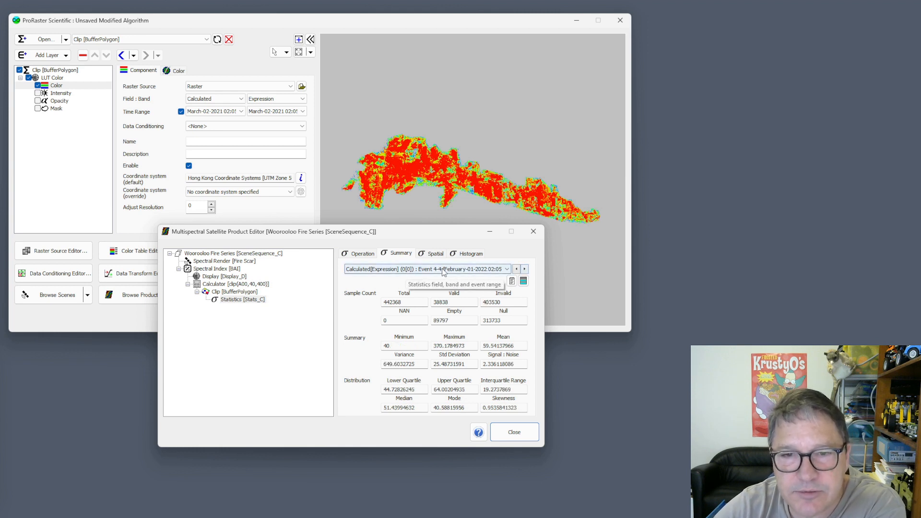
pyautogui.click(524, 269)
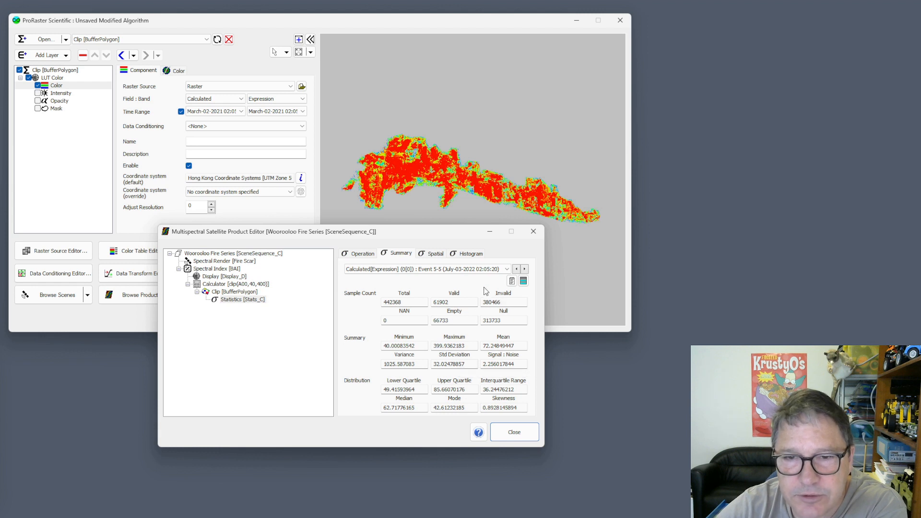
# Step: Compare the summary mean, median and mode of the January-29-2021 and March-02-2021 events
pyautogui.click(461, 270)
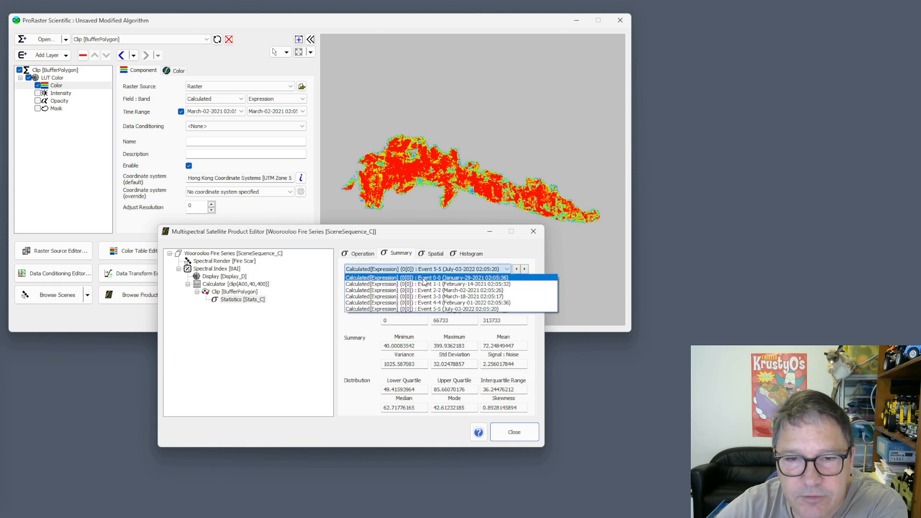
pyautogui.click(424, 279)
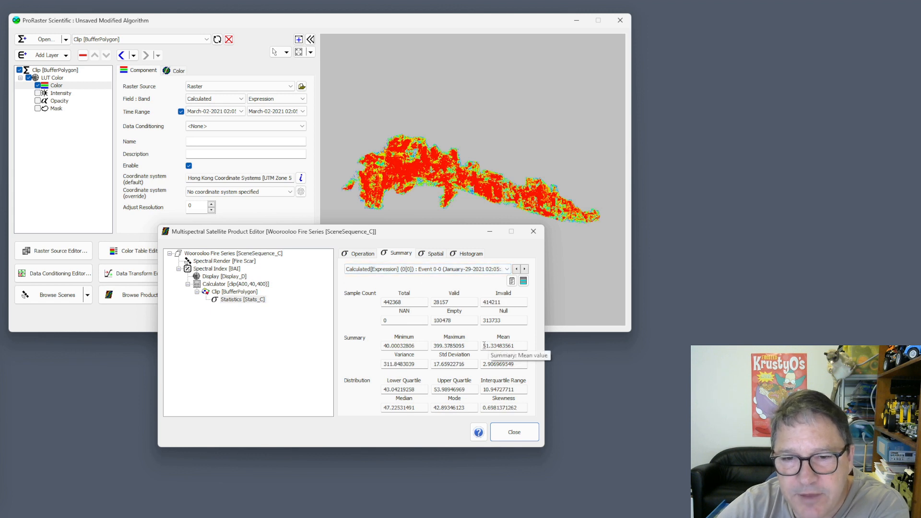
pyautogui.click(525, 269)
pyautogui.click(526, 270)
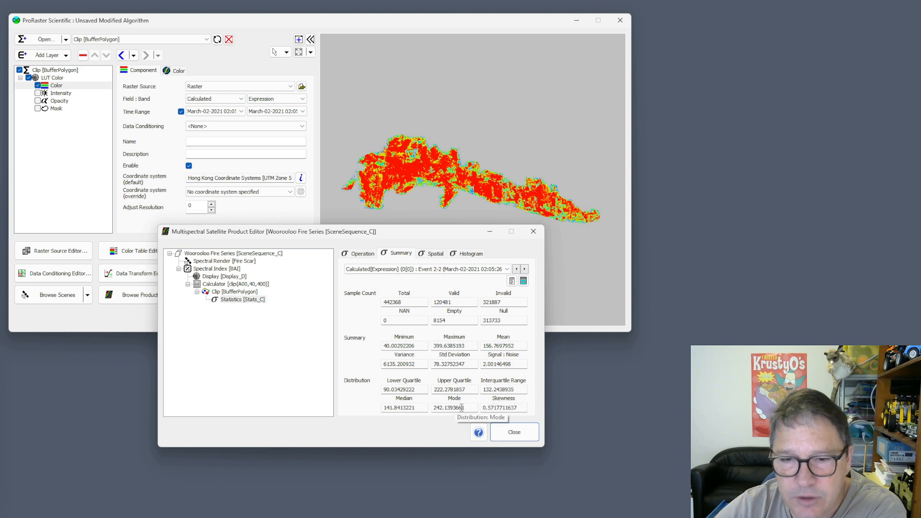
pyautogui.moveTo(415, 408); pyautogui.dragTo(390, 409)
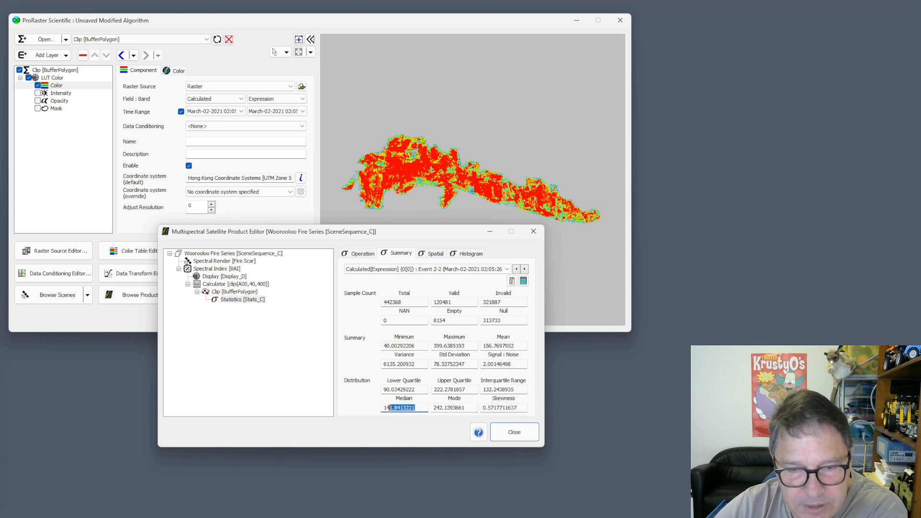
pyautogui.click(469, 408)
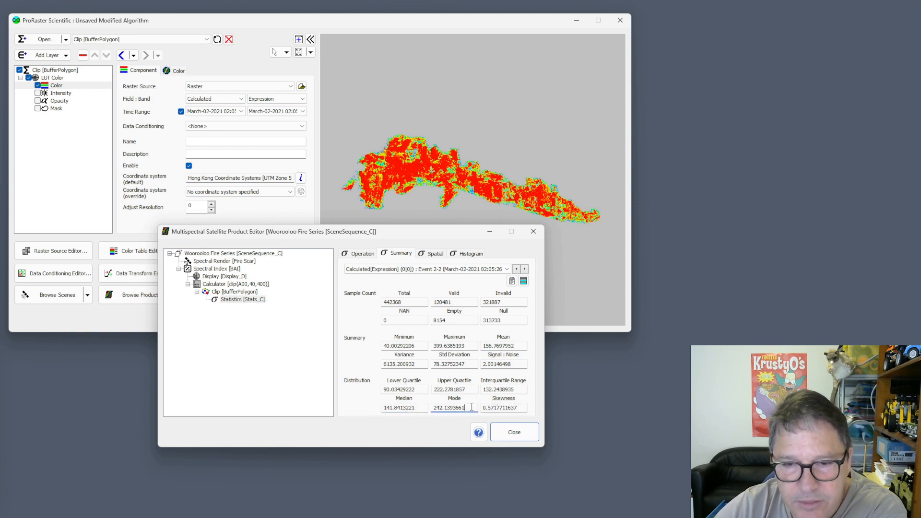
# Step: Report the spatial extent of March-02-2021 cells with a value above 60
pyautogui.click(435, 254)
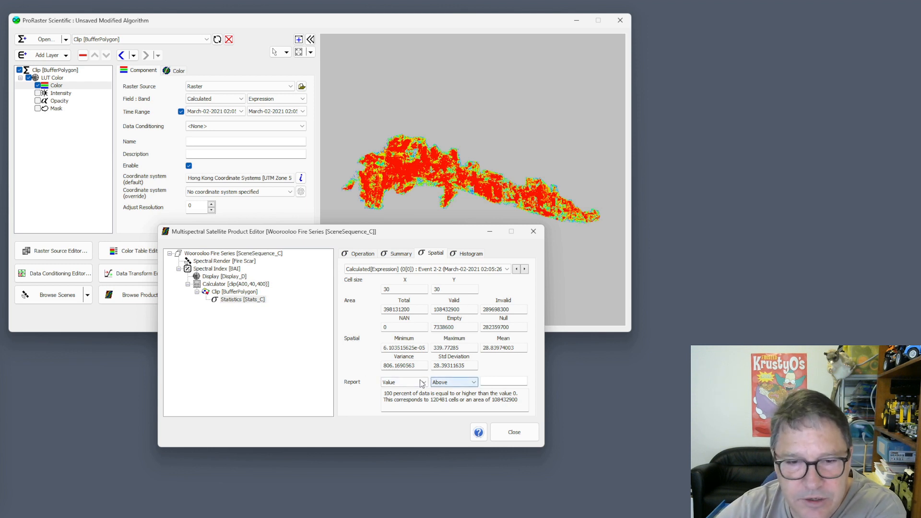
pyautogui.click(489, 382)
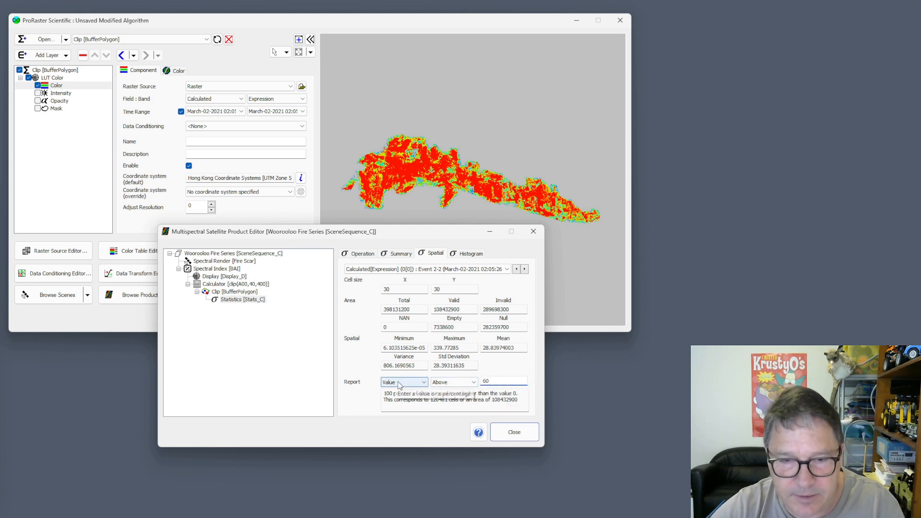
pyautogui.press('Return')
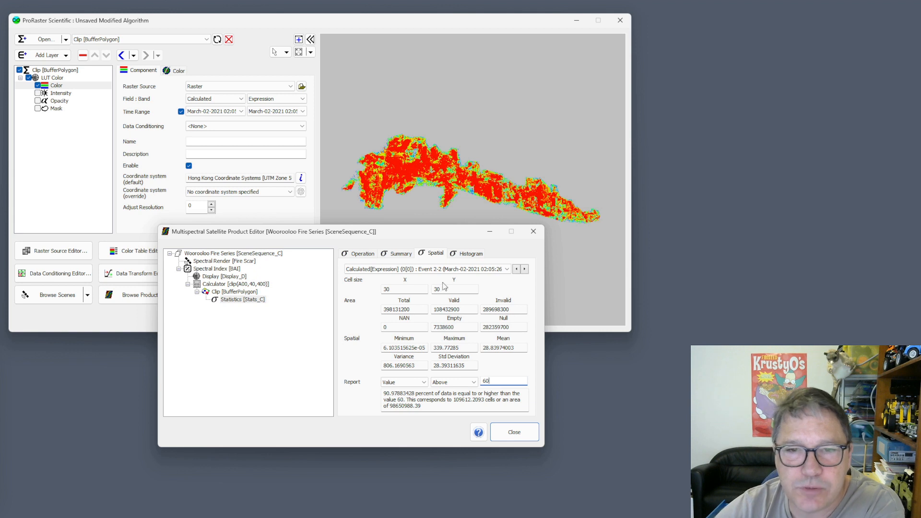
# Step: Compare the histogram graphs of the January-29-2021 and March-02-2021 events in the Clip statistics
pyautogui.click(466, 257)
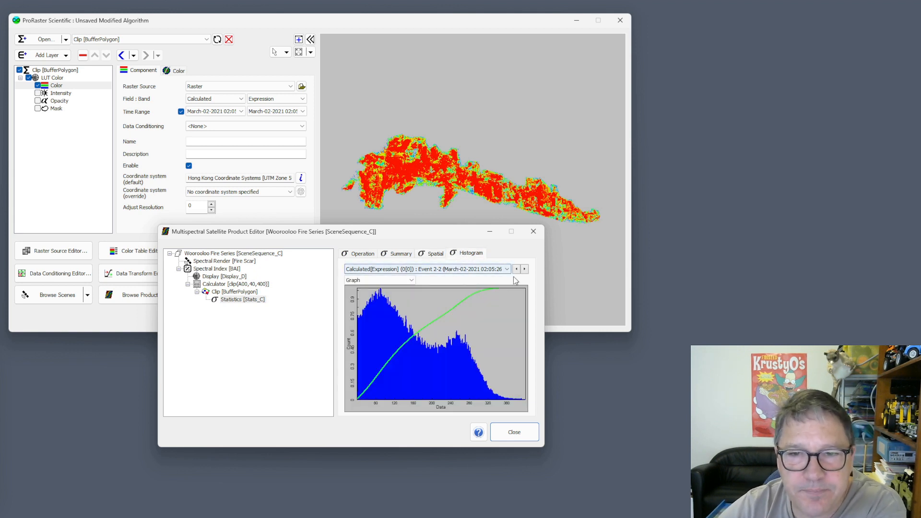
pyautogui.click(459, 270)
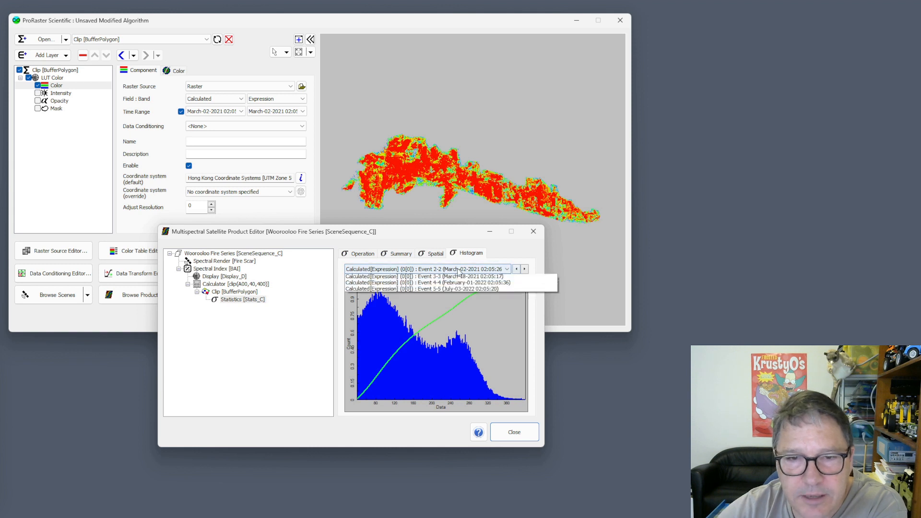
pyautogui.click(439, 278)
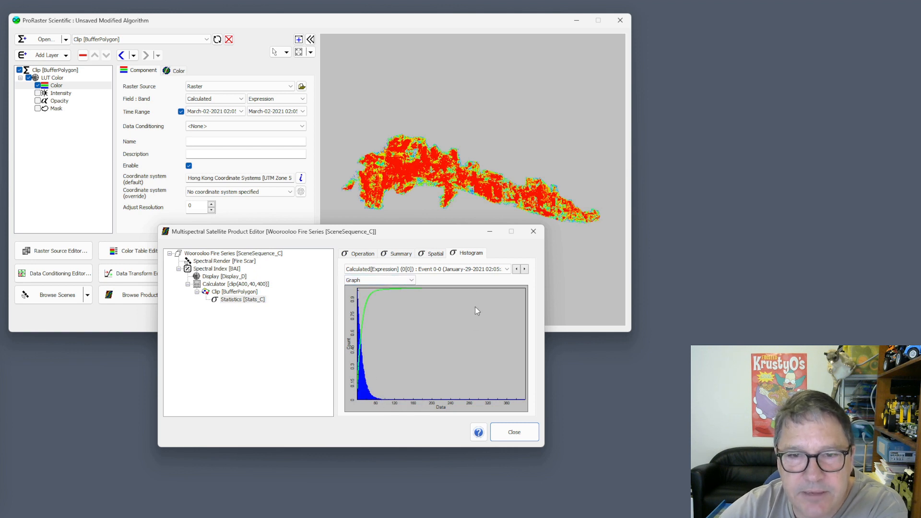
pyautogui.click(461, 270)
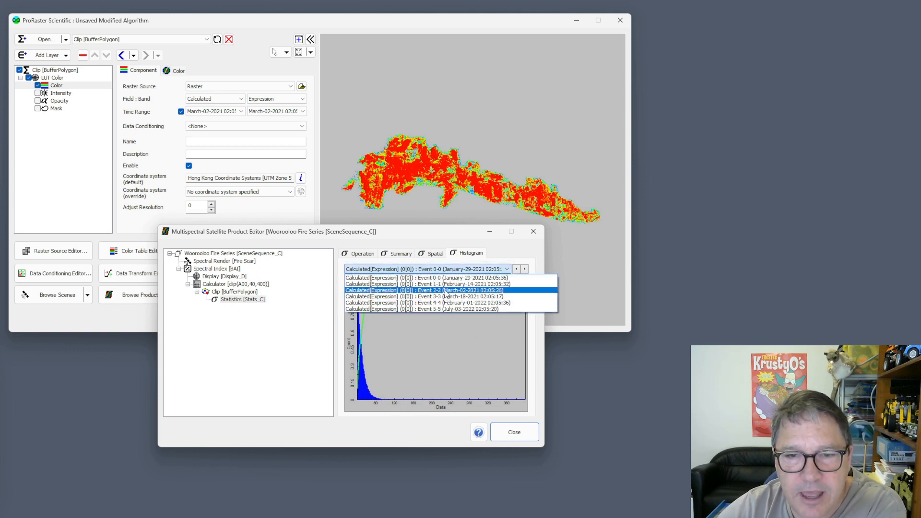
pyautogui.click(446, 291)
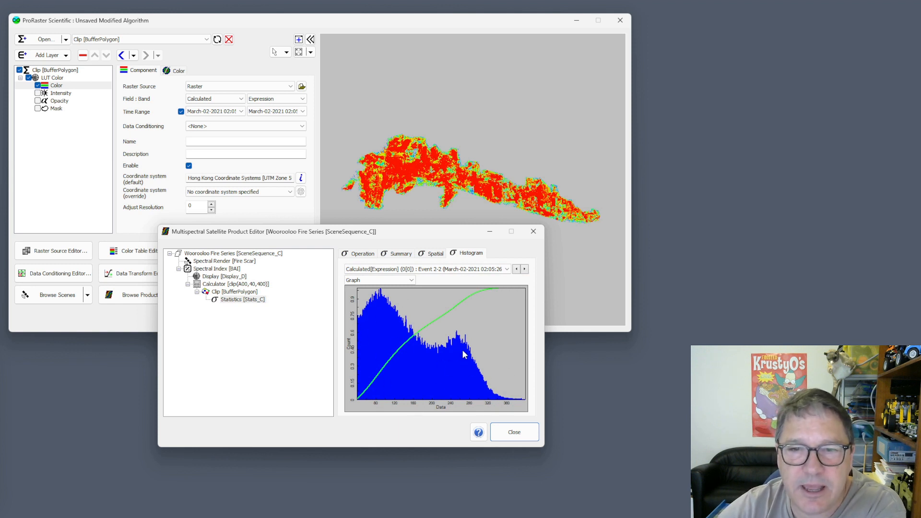
# Step: Compare the July-03-2022 event's histogram with the January-29-2021 one to judge how far the burnt area has recovered
pyautogui.click(438, 274)
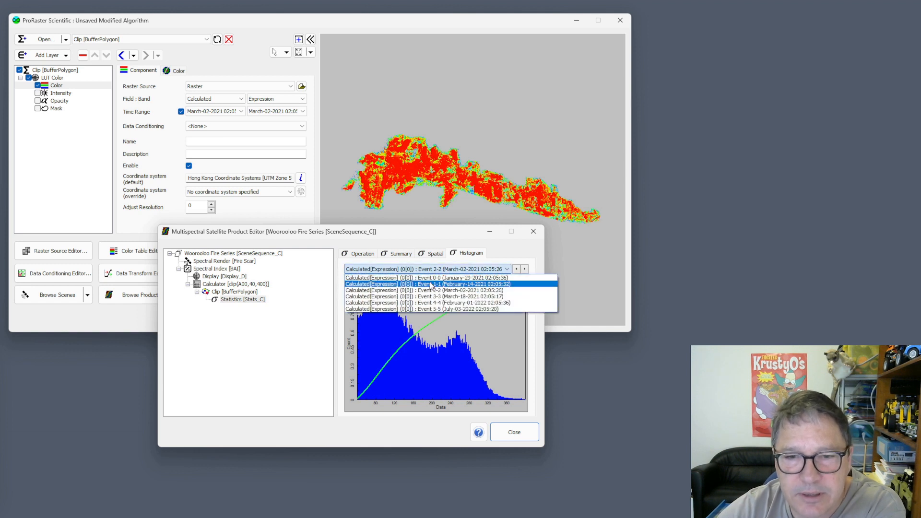
pyautogui.click(437, 311)
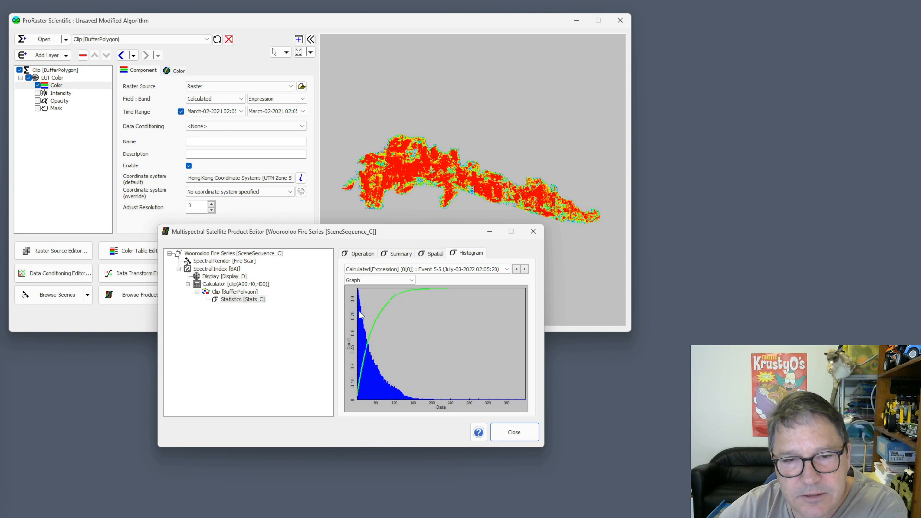
pyautogui.click(442, 273)
pyautogui.click(431, 277)
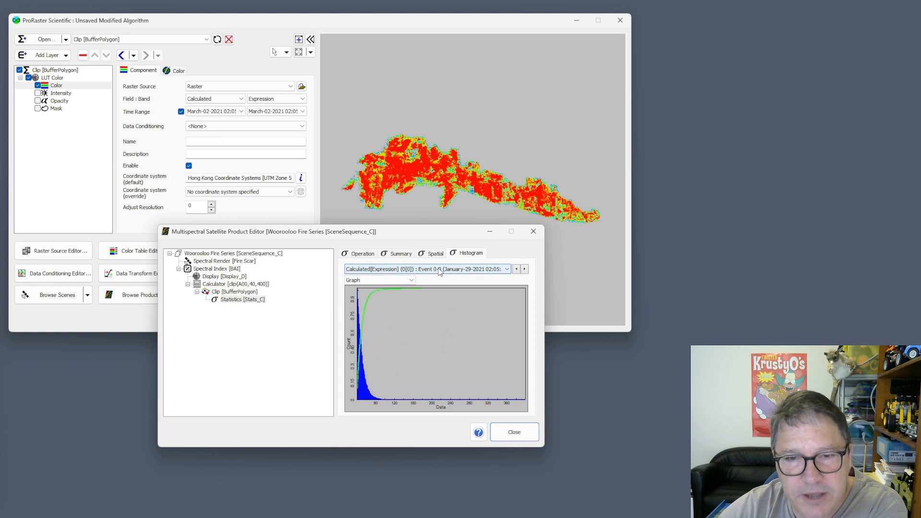
pyautogui.click(440, 271)
pyautogui.click(436, 310)
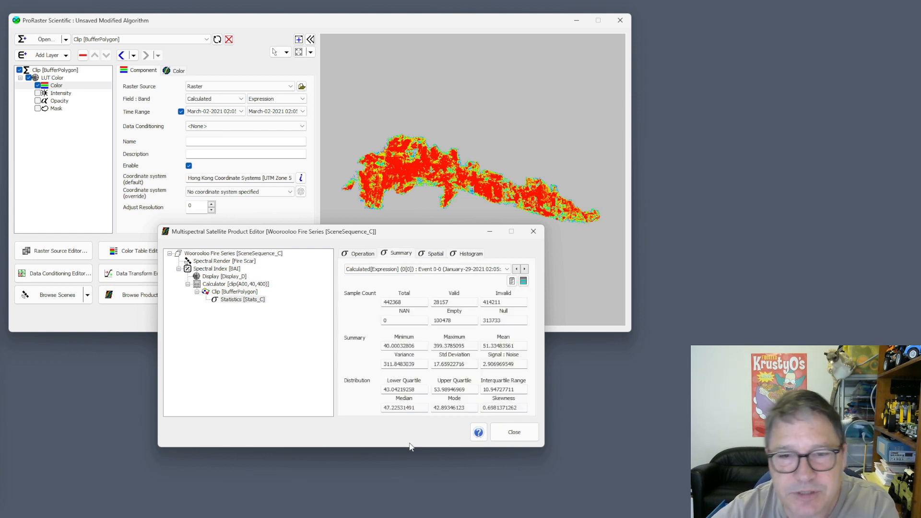
# Step: Copy the March-02-2021 event's valid cell count, 120481, from the statistics summary into Calculator and start a subtraction from it
pyautogui.click(447, 270)
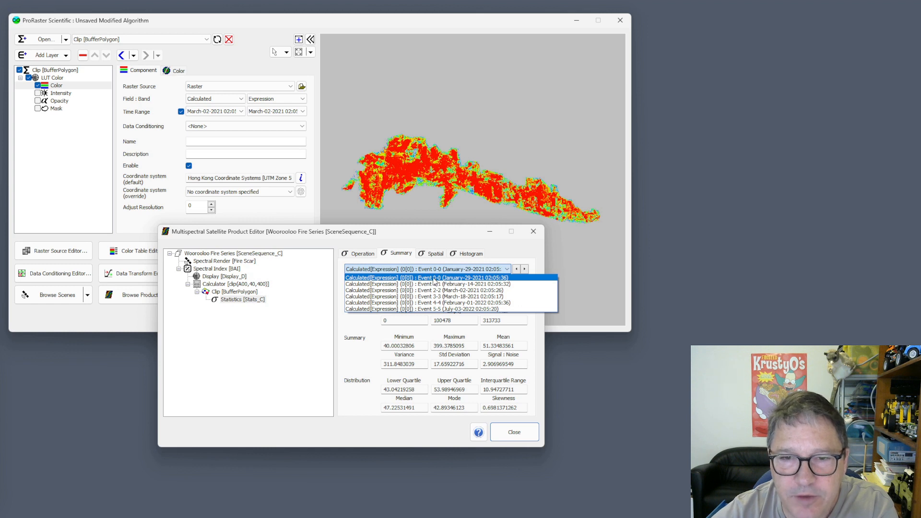
pyautogui.click(434, 279)
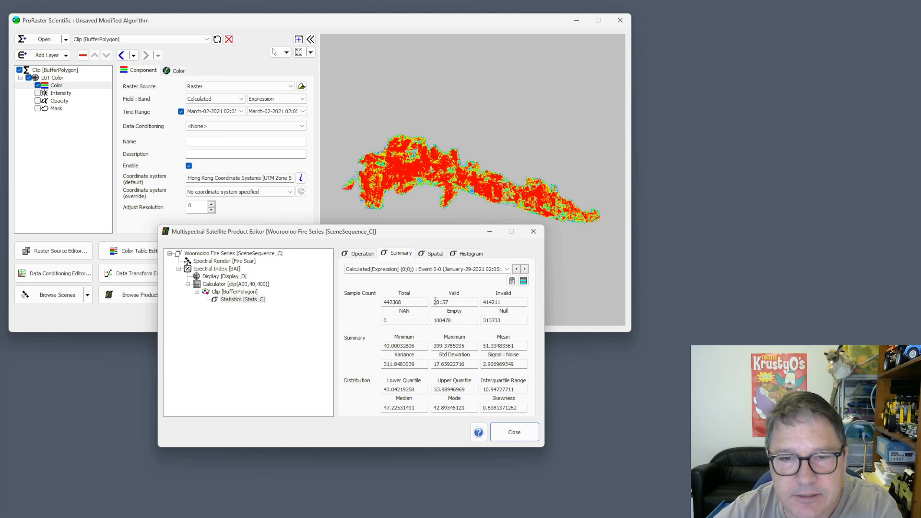
pyautogui.click(454, 271)
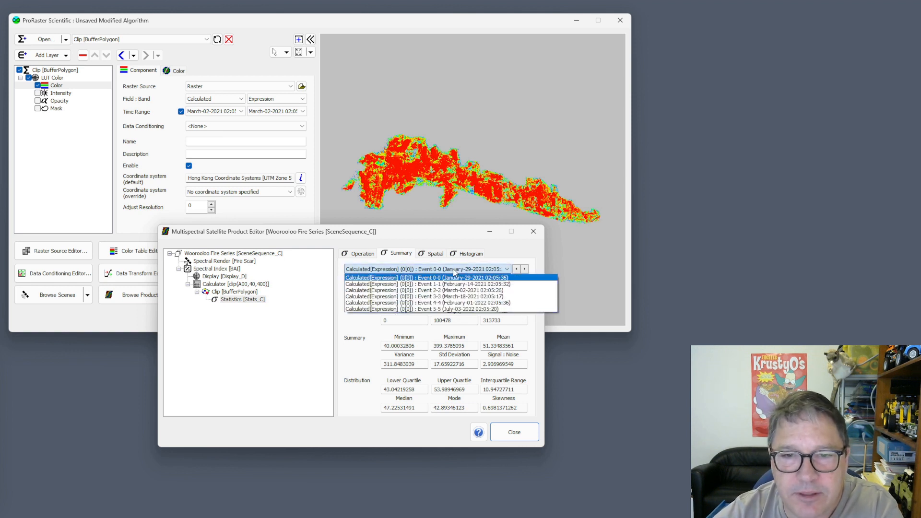
pyautogui.click(440, 291)
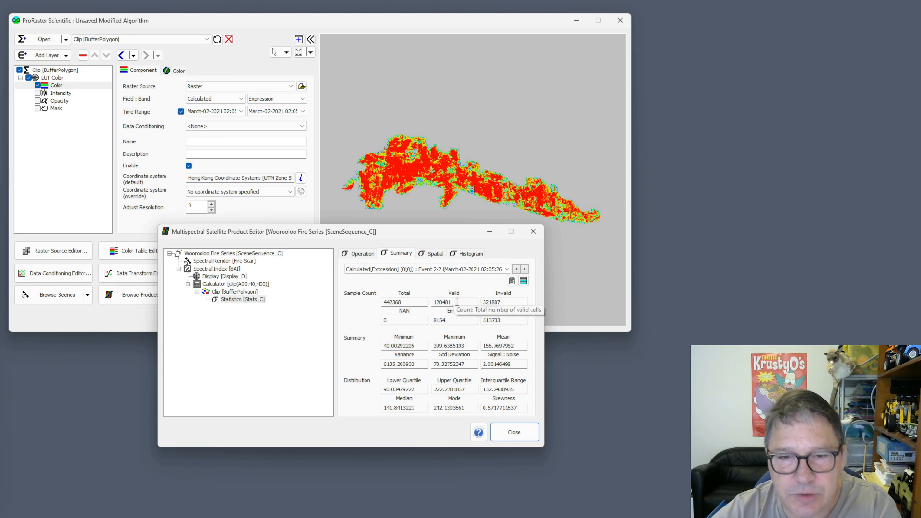
pyautogui.doubleClick(457, 302)
pyautogui.hotkey('ctrl', 'c')
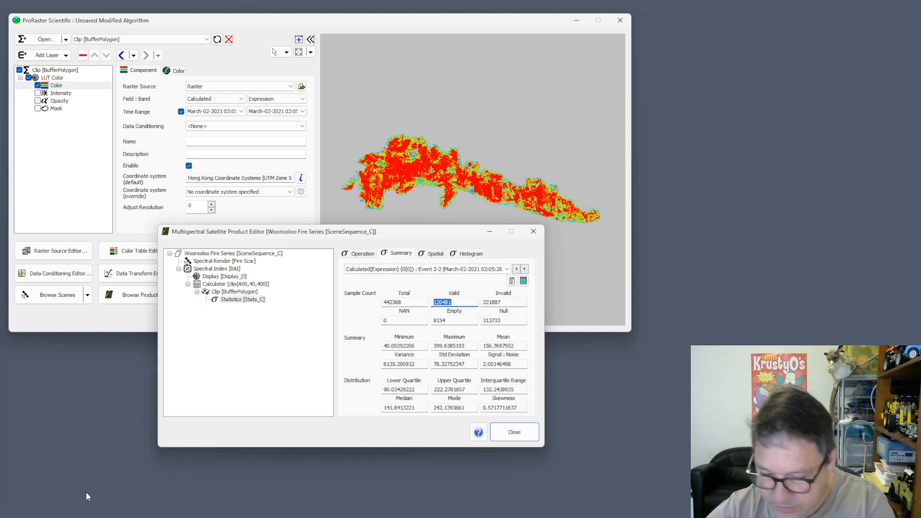
pyautogui.press('XF86Calculator')
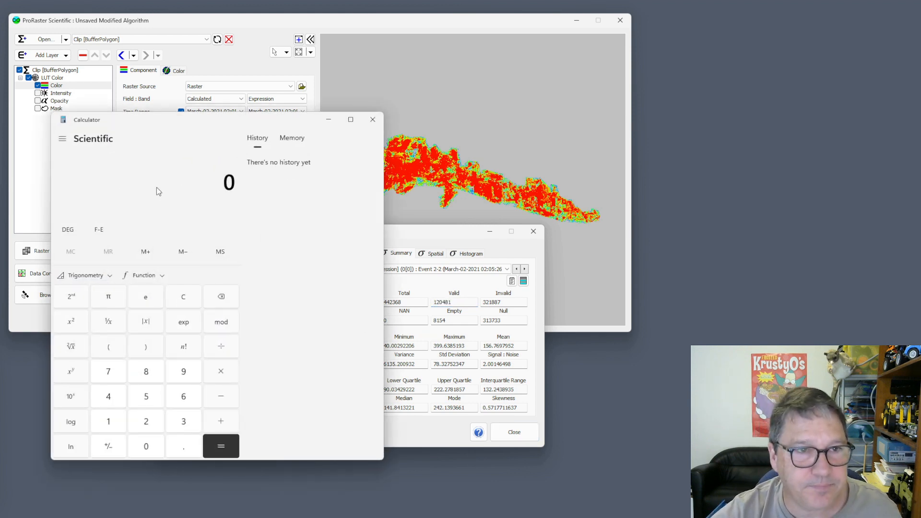
pyautogui.hotkey('ctrl', 'v')
pyautogui.press('-')
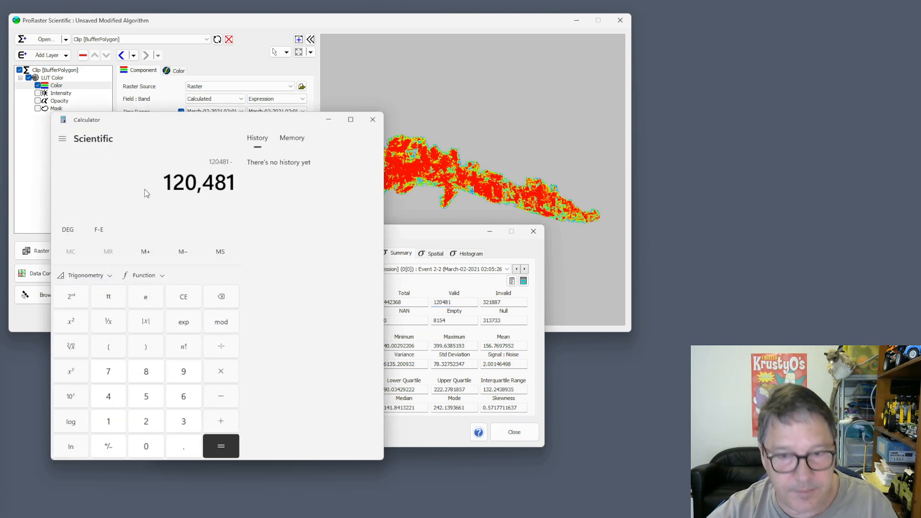
# Step: Copy the January-29-2021 event's valid cell count, 28157, into Calculator and subtract it from the March-02-2021 count
pyautogui.click(434, 229)
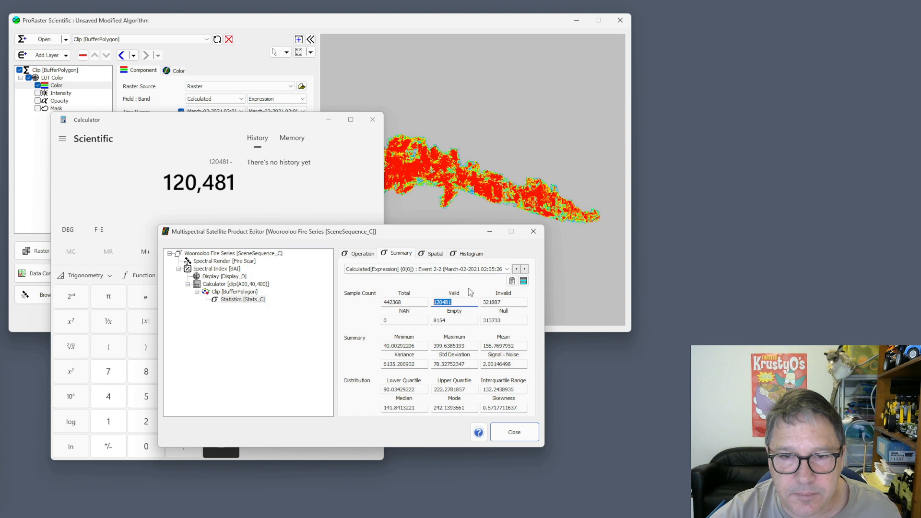
pyautogui.click(446, 270)
pyautogui.click(442, 278)
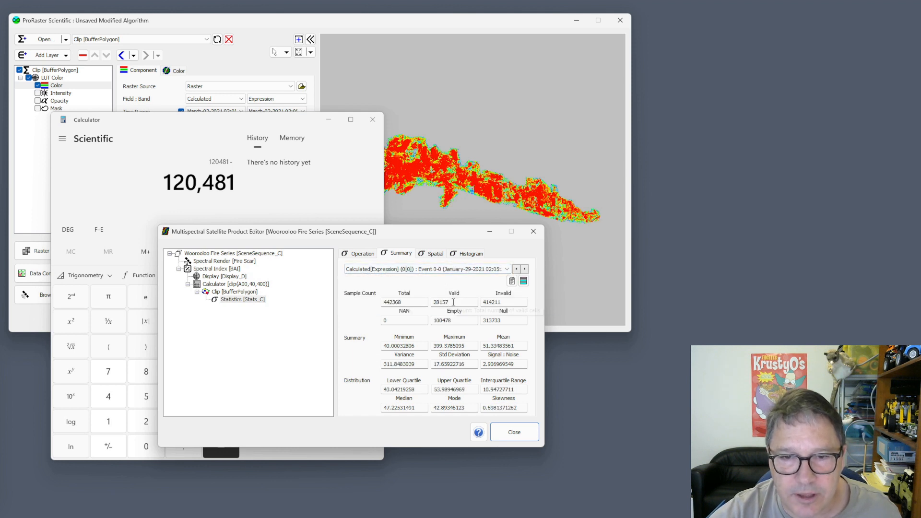
pyautogui.doubleClick(451, 303)
pyautogui.hotkey('ctrl', 'c')
pyautogui.click(206, 204)
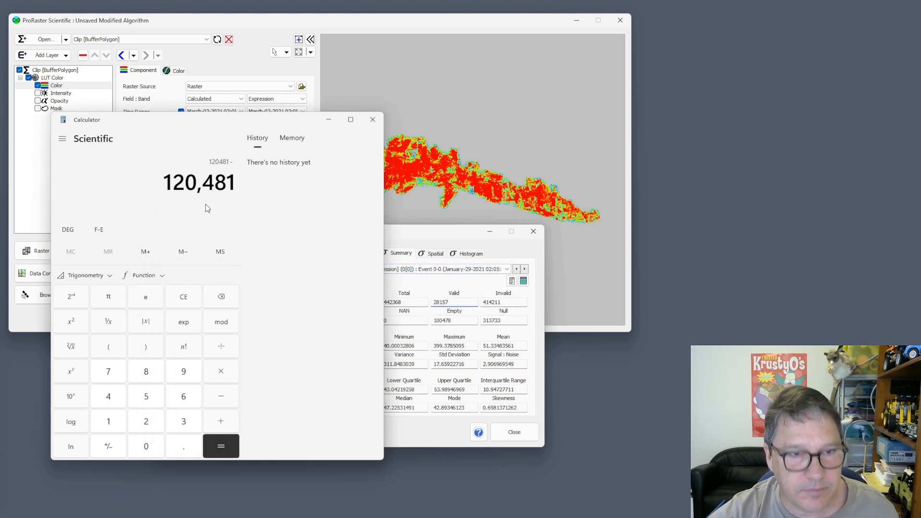
pyautogui.hotkey('ctrl', 'v')
pyautogui.press('Return')
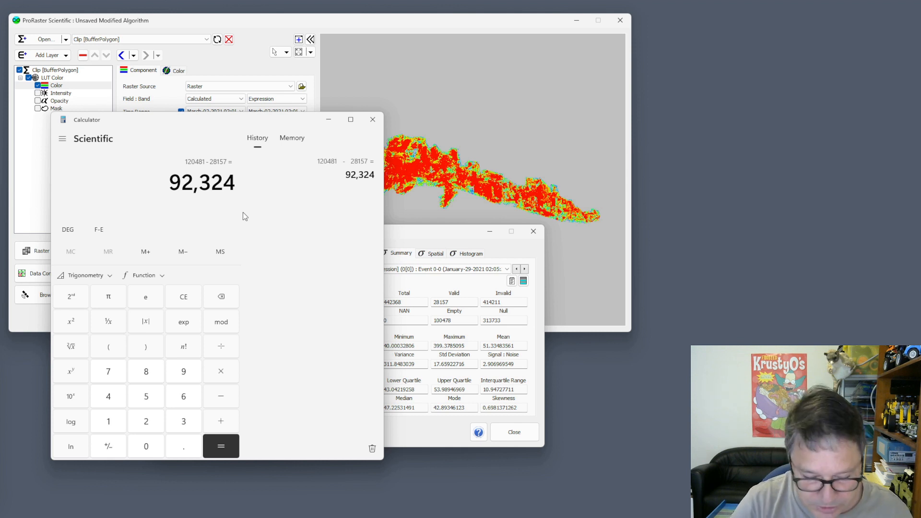
# Step: Convert the cell count difference to hectares by multiplying by 30 × 30 and dividing by 10000, and close Calculator
pyautogui.write('*30*')
pyautogui.write('30')
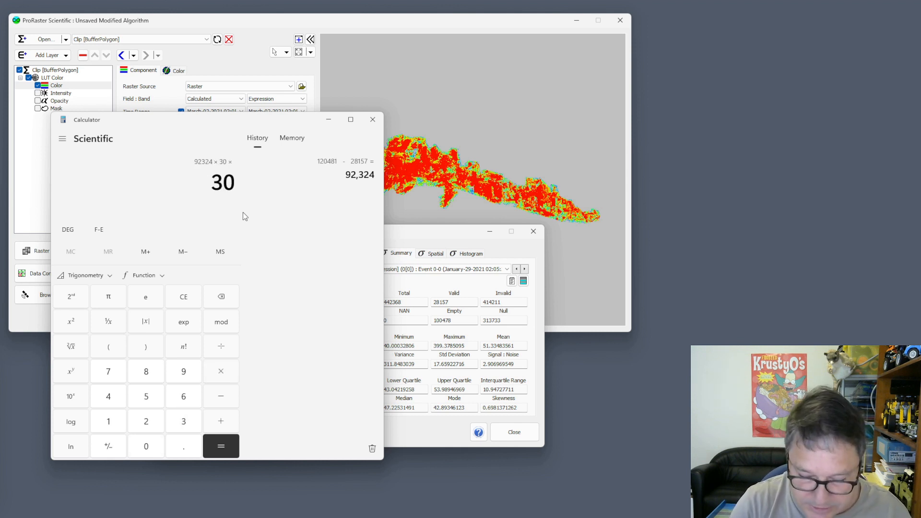
pyautogui.press('Return')
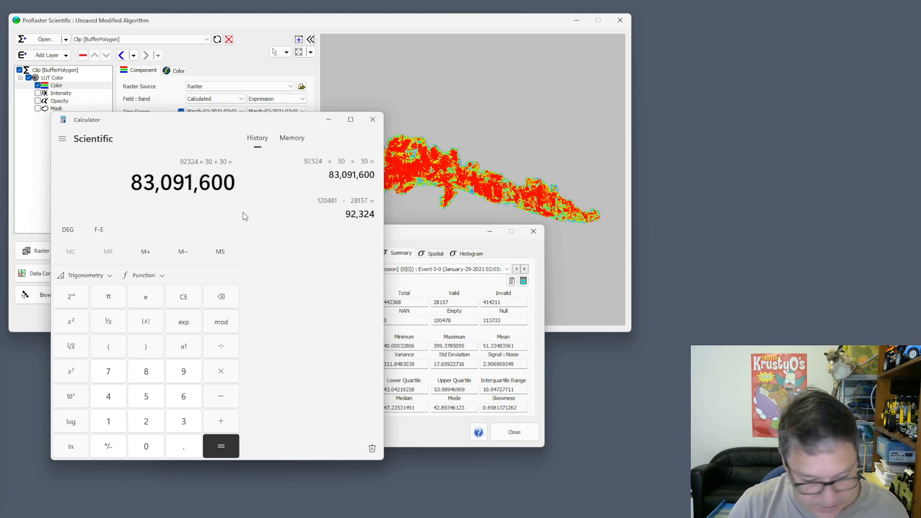
pyautogui.write('/100000')
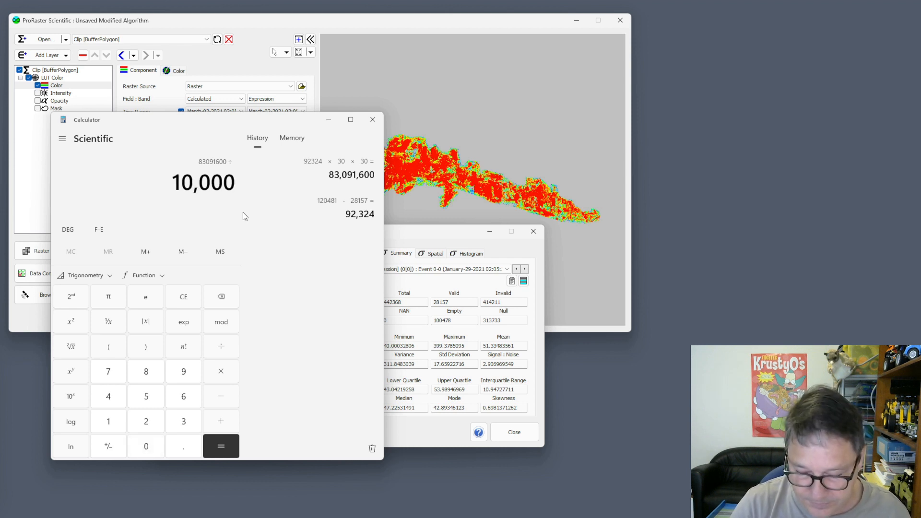
pyautogui.press('Return')
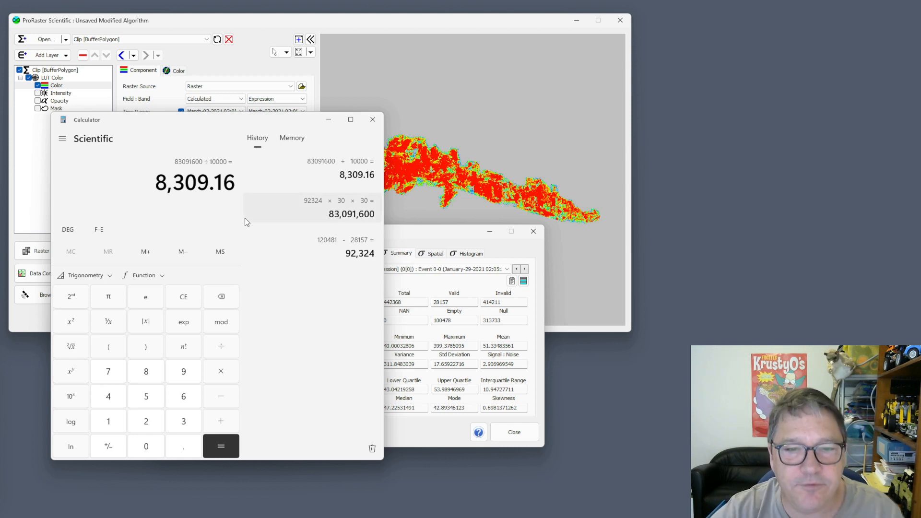
pyautogui.click(374, 122)
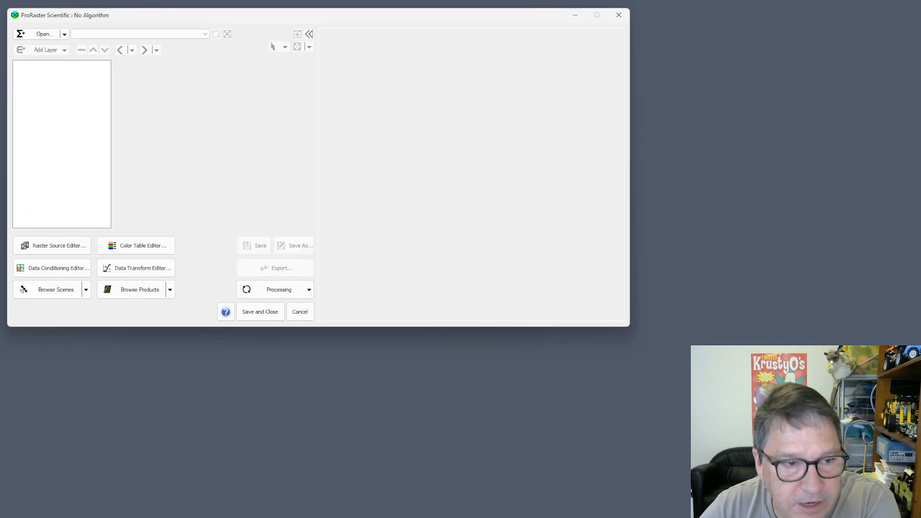
# Step: From the PDB_Woorooloo product database, open the Display Fire Severity product of Scene Sequence [SceneSequence_A] in ProRaster
pyautogui.click(138, 293)
pyautogui.doubleClick(339, 152)
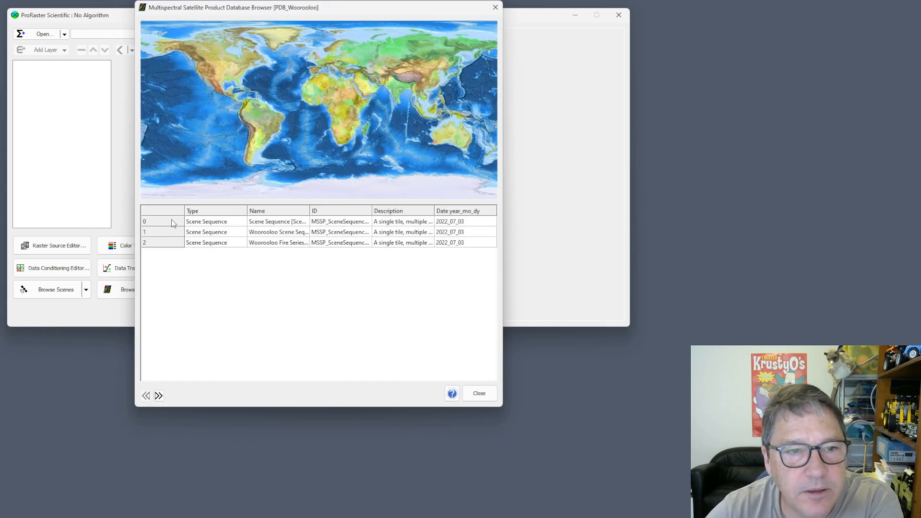
pyautogui.doubleClick(171, 221)
pyautogui.click(198, 168)
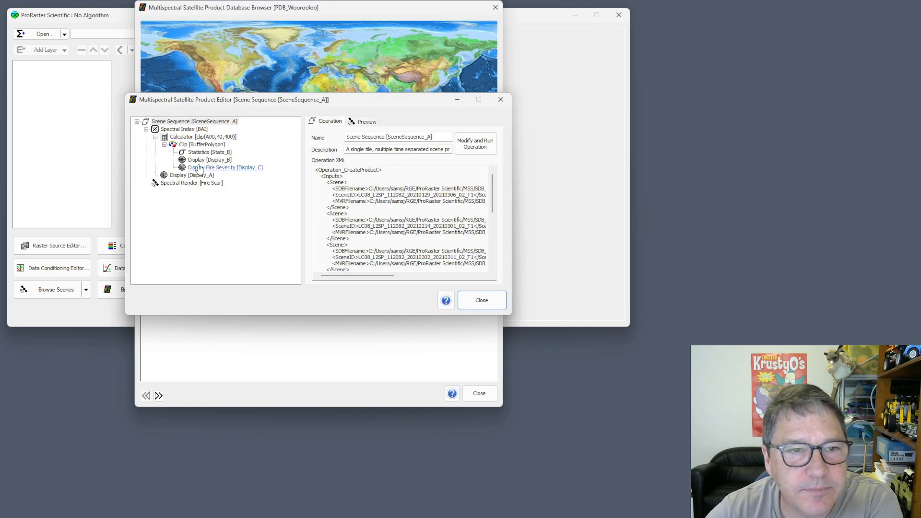
pyautogui.rightClick(225, 171)
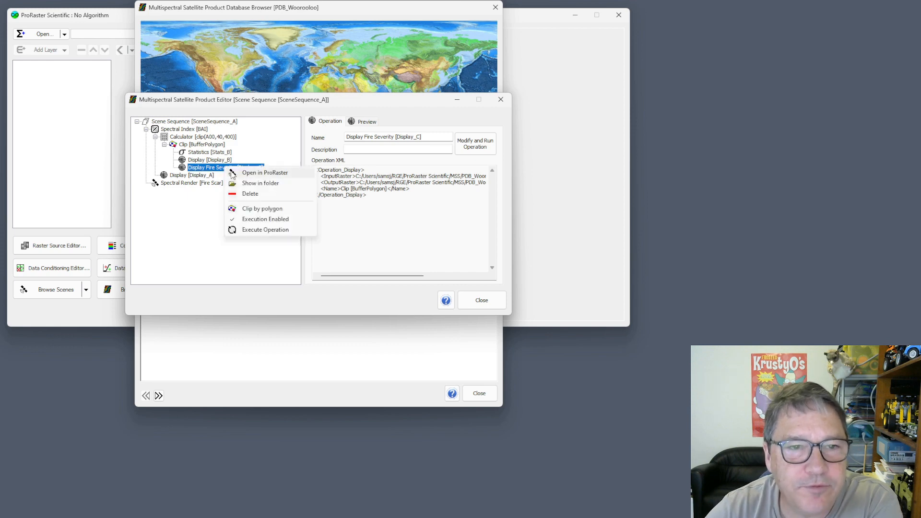
pyautogui.click(259, 173)
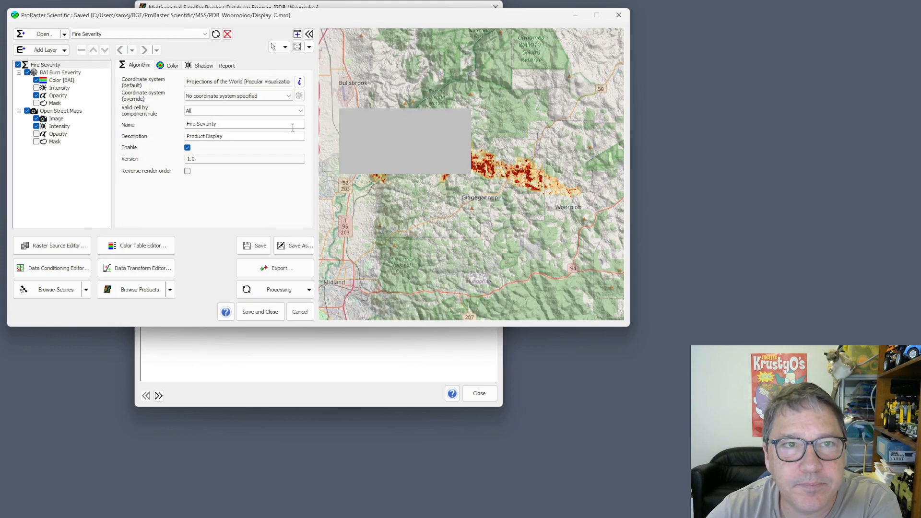
# Step: Show the Fire Severity map in its own maximized window and examine burn severity in detail from Wooroloo westward past Gidgegannup
pyautogui.click(297, 34)
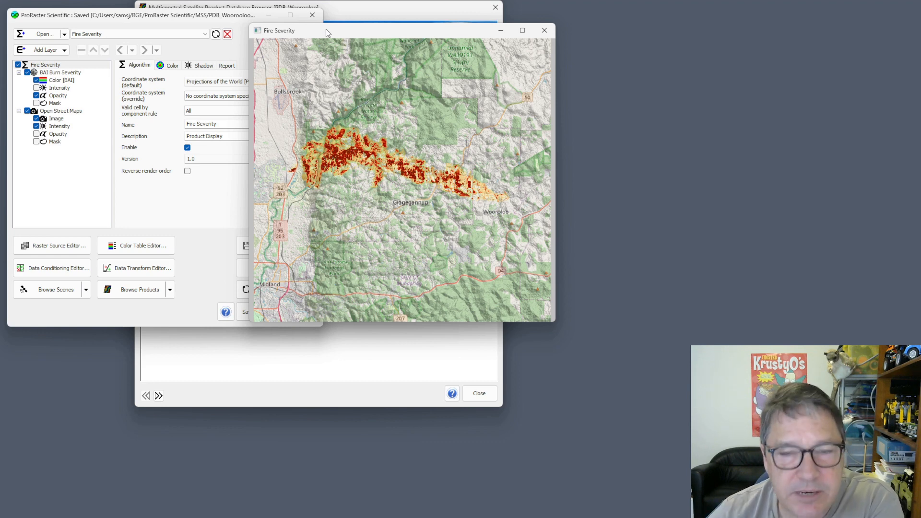
pyautogui.doubleClick(365, 27)
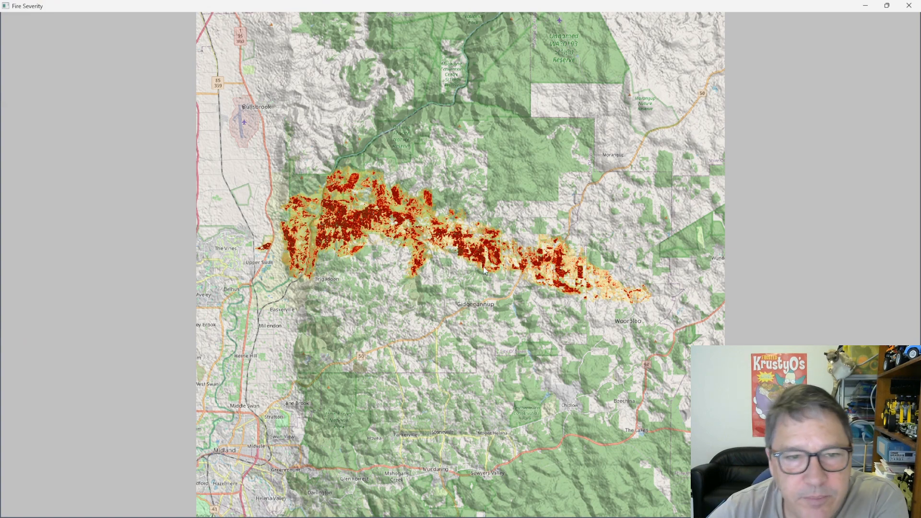
pyautogui.scroll(5, 656, 312)
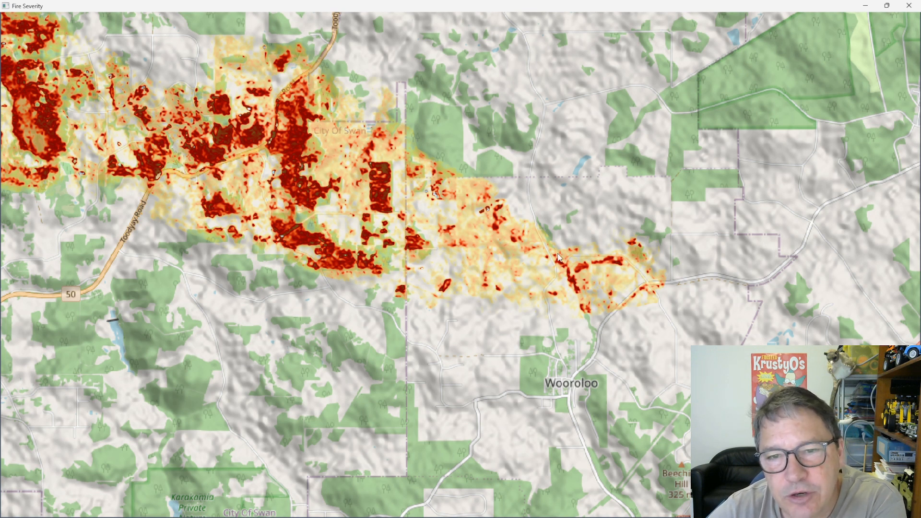
pyautogui.moveTo(414, 216); pyautogui.dragTo(549, 295)
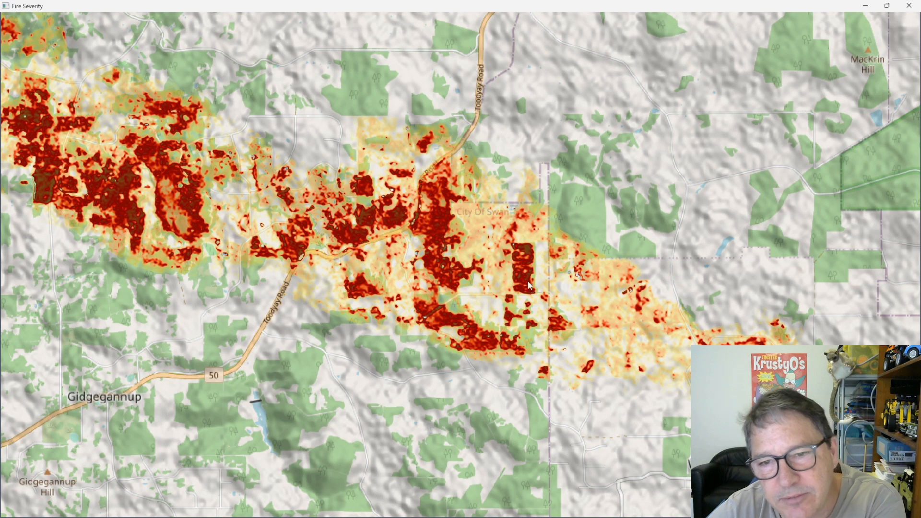
pyautogui.scroll(3, 527, 269)
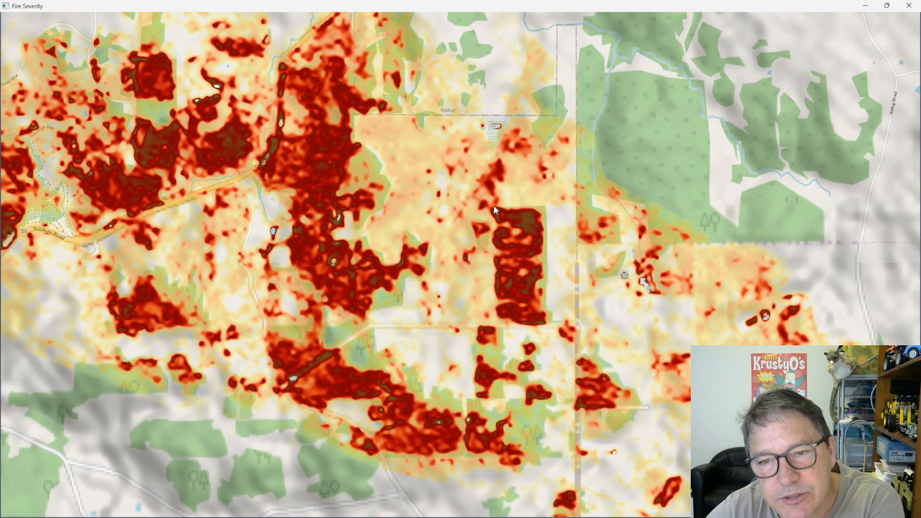
pyautogui.scroll(-3, 555, 321)
pyautogui.moveTo(145, 135); pyautogui.dragTo(424, 171)
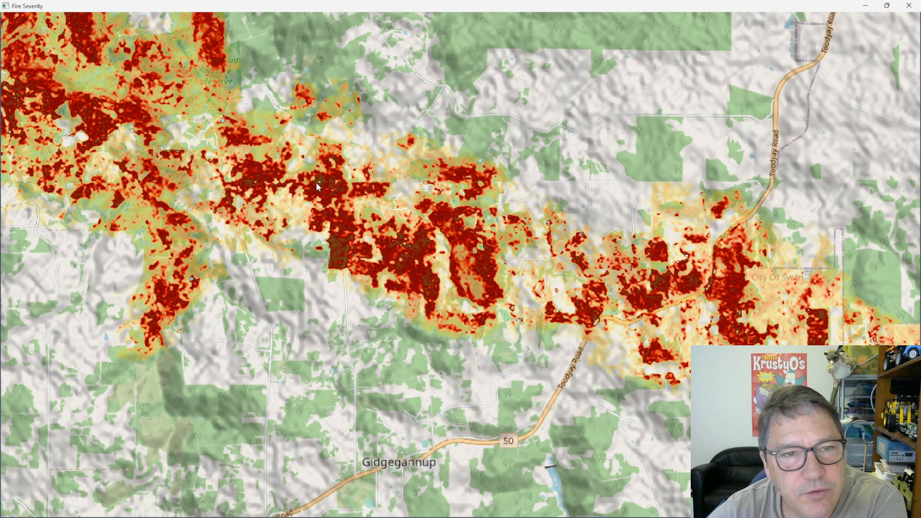
# Step: Examine the western part of the fire scar, from north of Gidgegannup past Brigadoon to the isolated burn patch at Ellen Brook near Upper Swan
pyautogui.moveTo(305, 183); pyautogui.dragTo(496, 252)
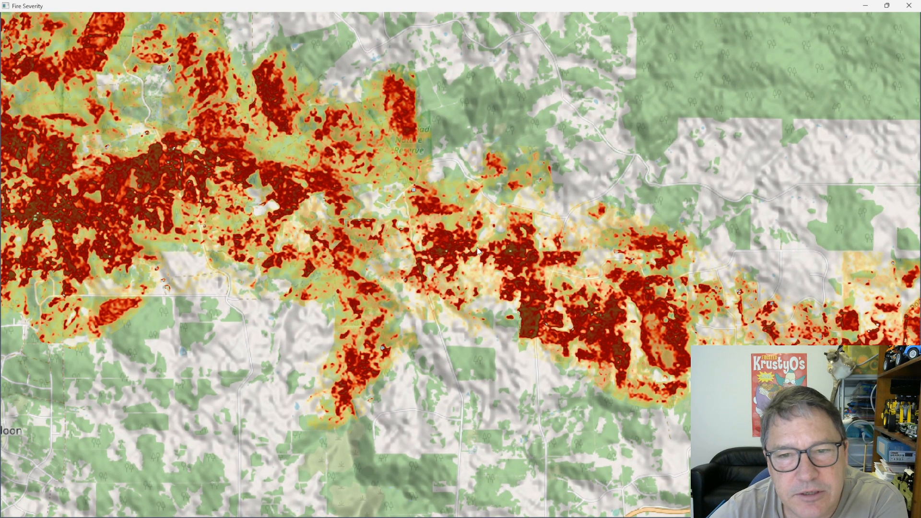
pyautogui.moveTo(362, 257); pyautogui.dragTo(545, 263)
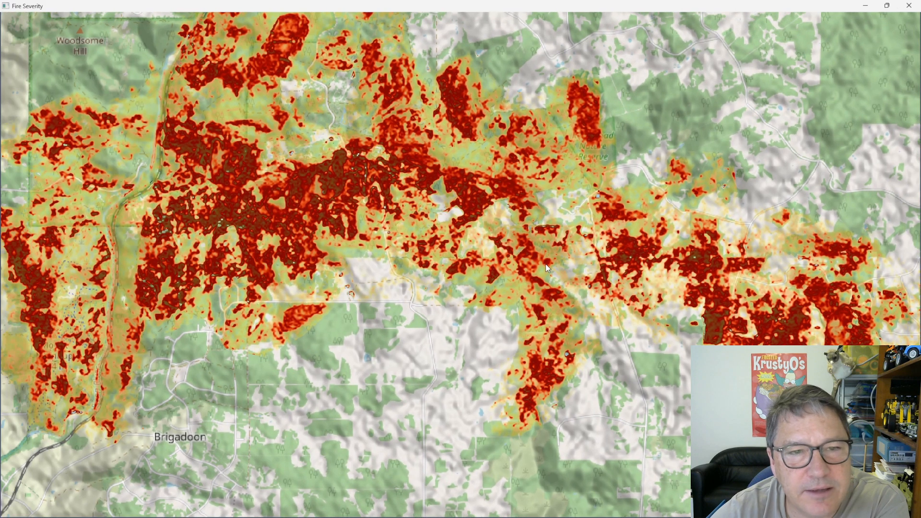
pyautogui.moveTo(297, 214); pyautogui.dragTo(496, 196)
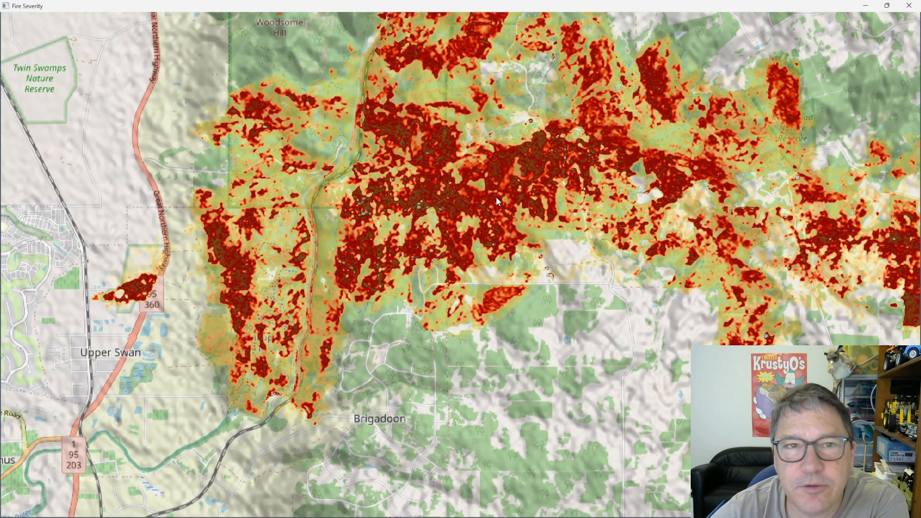
pyautogui.moveTo(324, 234); pyautogui.dragTo(316, 269)
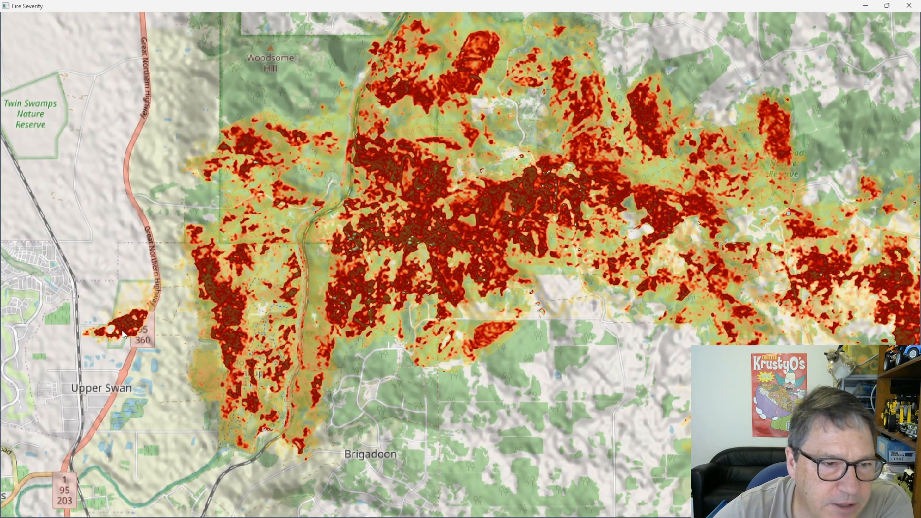
pyautogui.scroll(2, 123, 335)
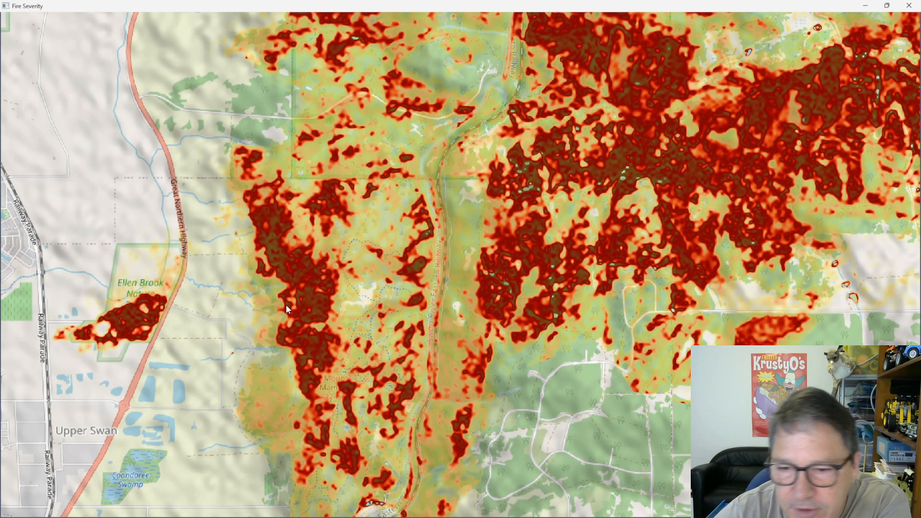
pyautogui.moveTo(344, 195); pyautogui.dragTo(289, 251)
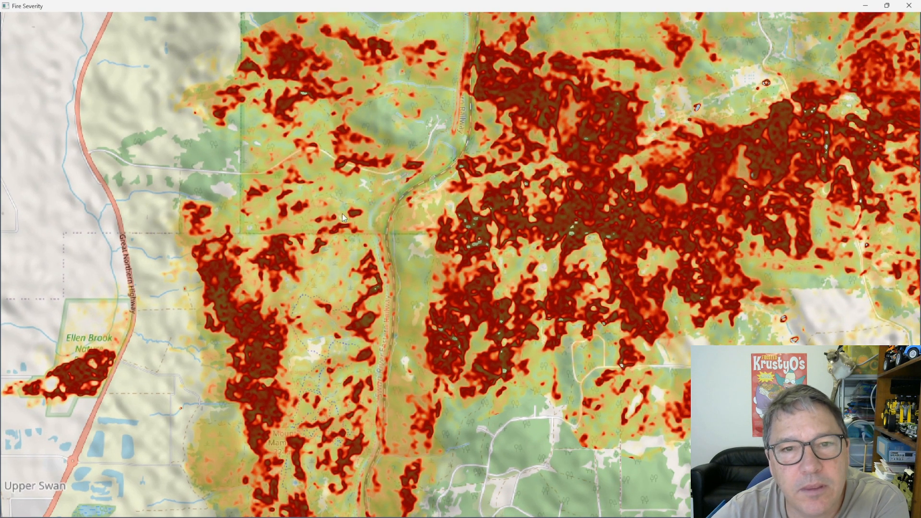
pyautogui.moveTo(346, 187); pyautogui.dragTo(318, 232)
pyautogui.scroll(-1, 458, 273)
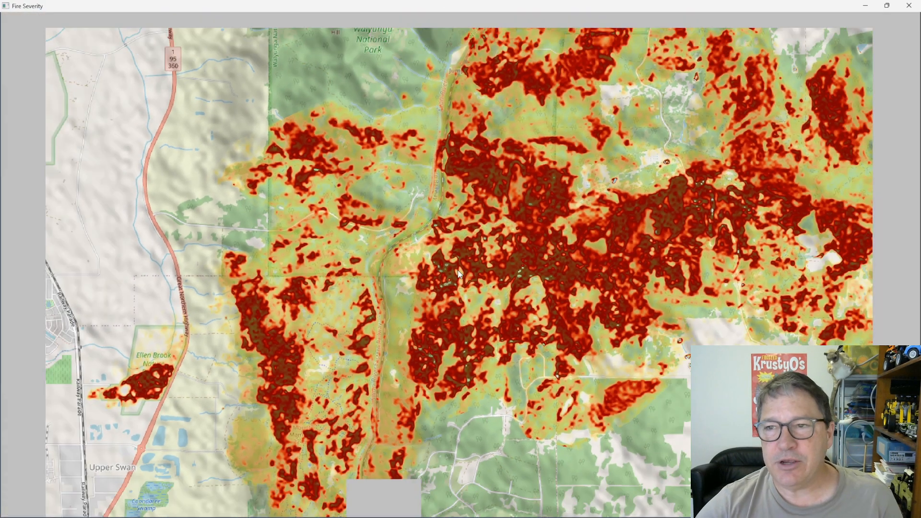